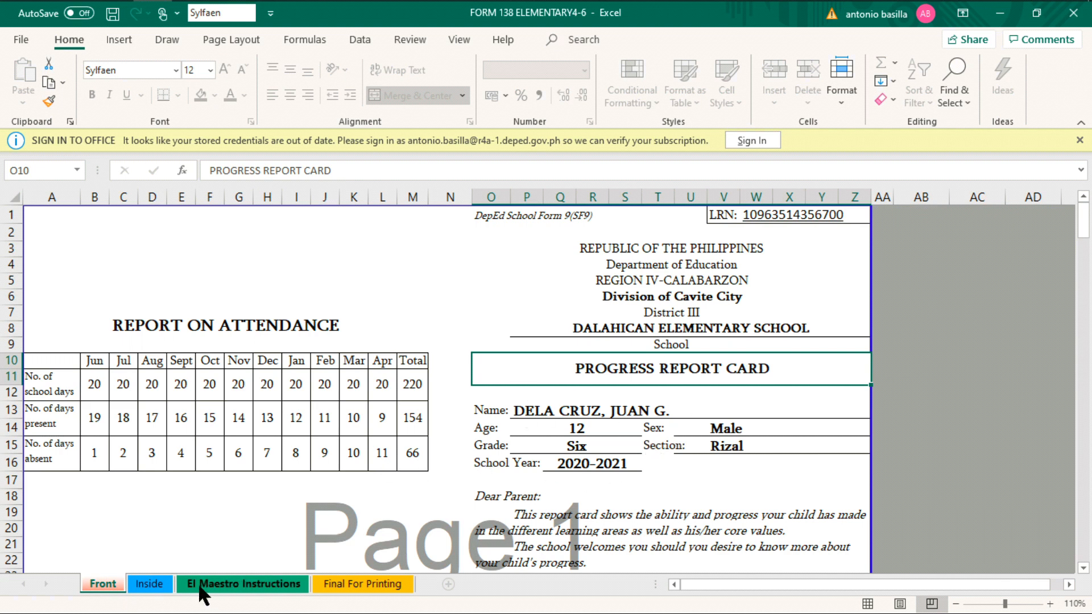
# Review the Inside, El Maestro Instructions and Final For Printing sheets, comparing the grade tables of Inside and Final For Printing.
pyautogui.click(150, 584)
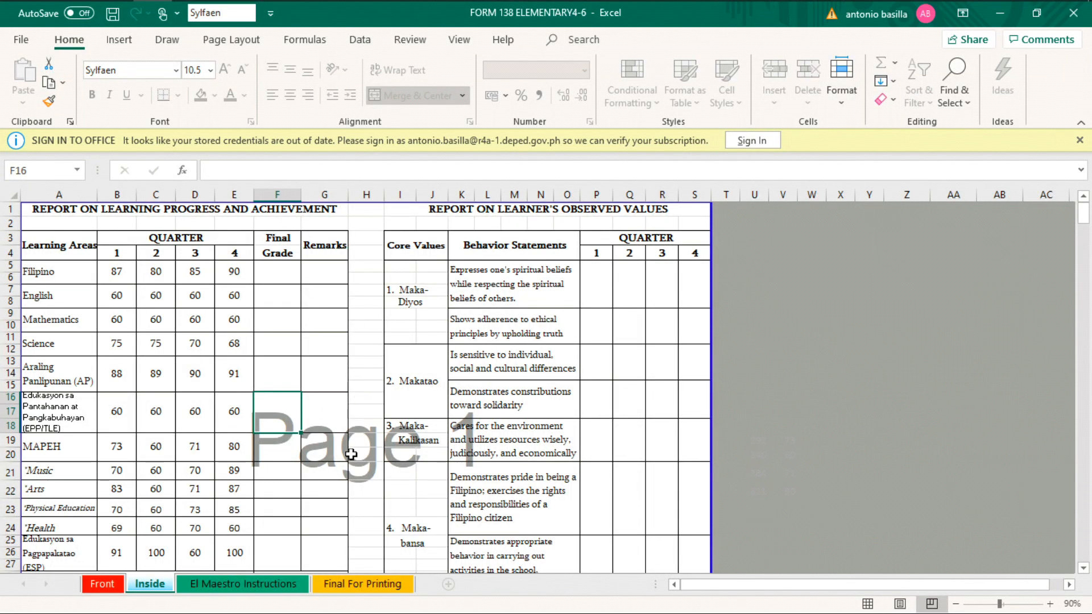
pyautogui.click(277, 584)
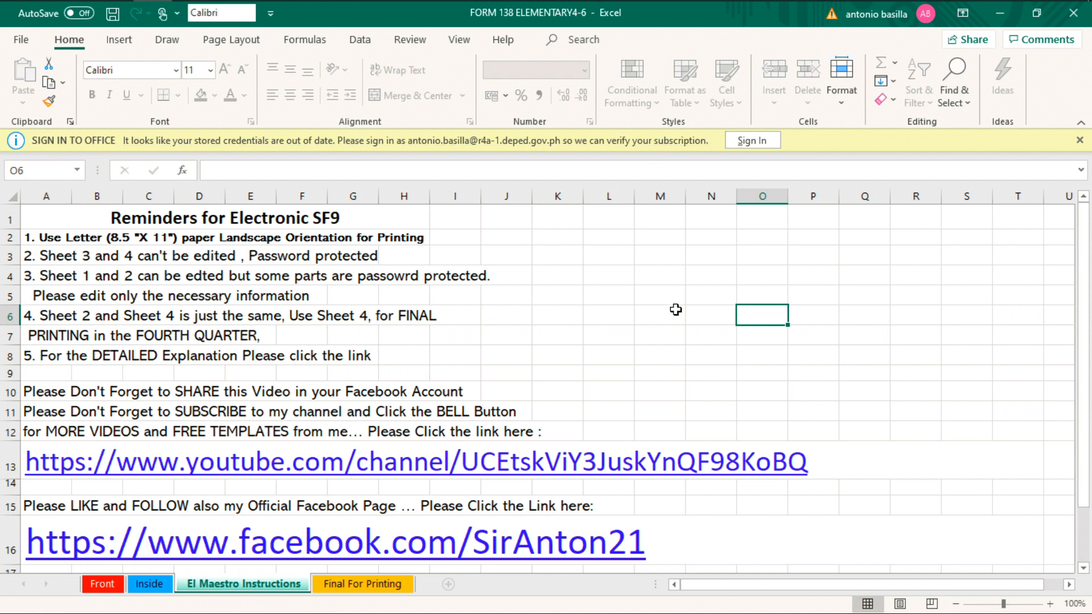
pyautogui.click(152, 586)
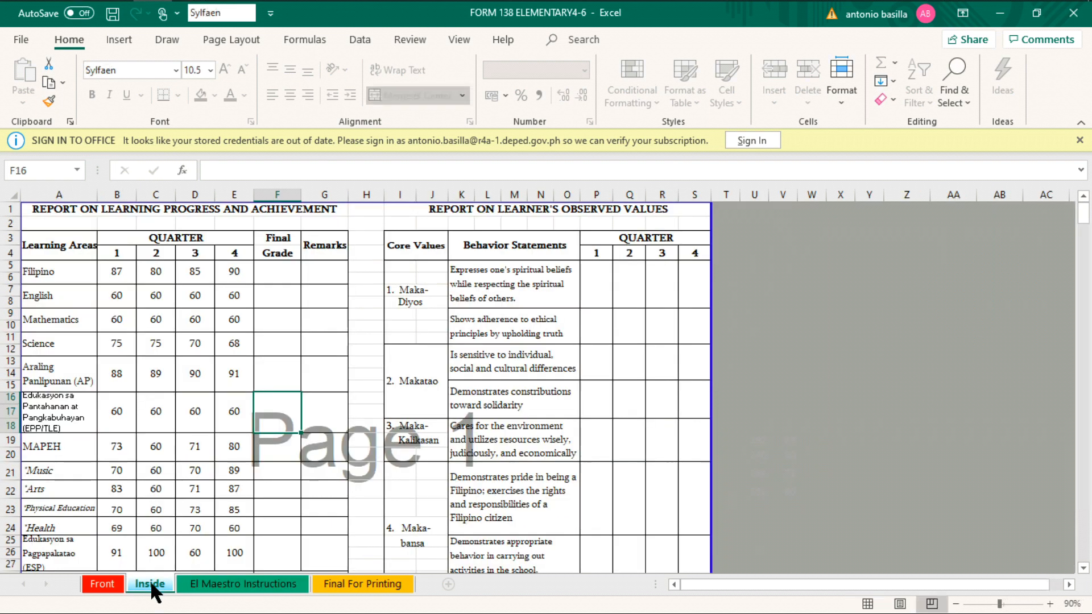
pyautogui.click(260, 585)
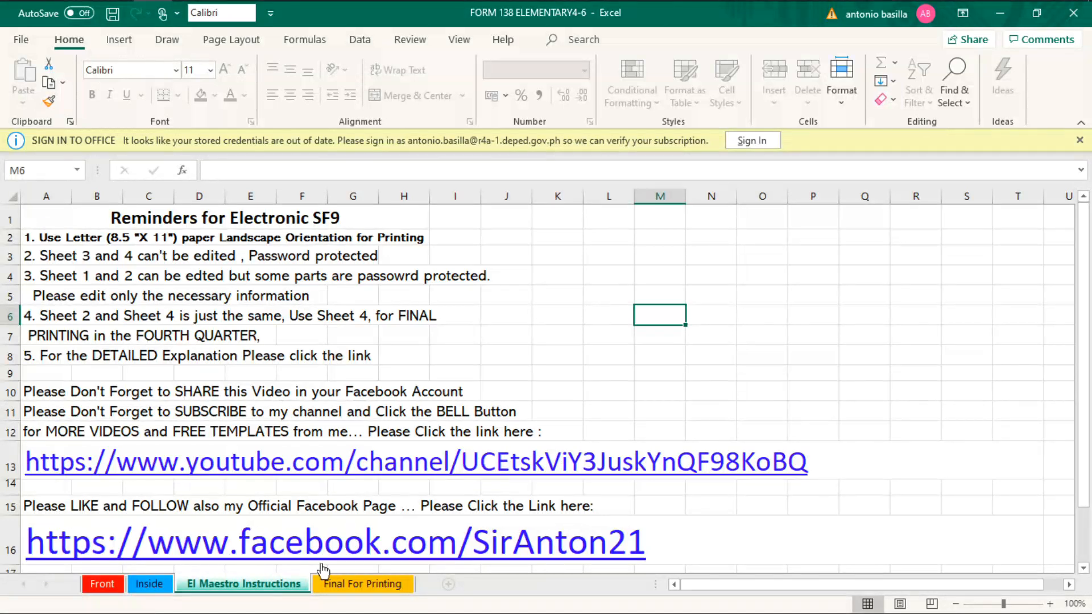
pyautogui.click(353, 584)
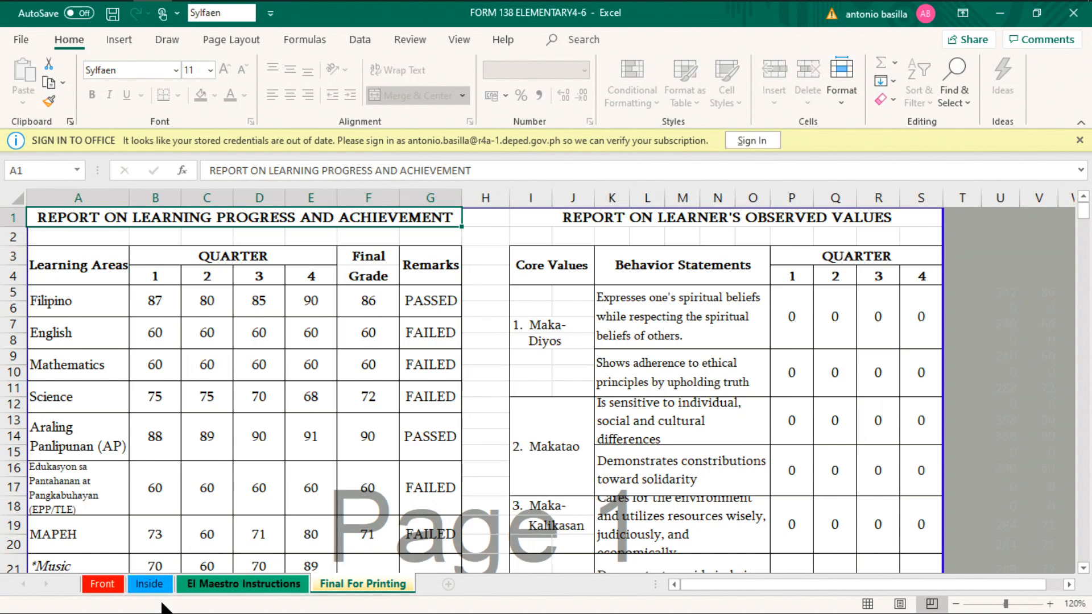
pyautogui.click(150, 589)
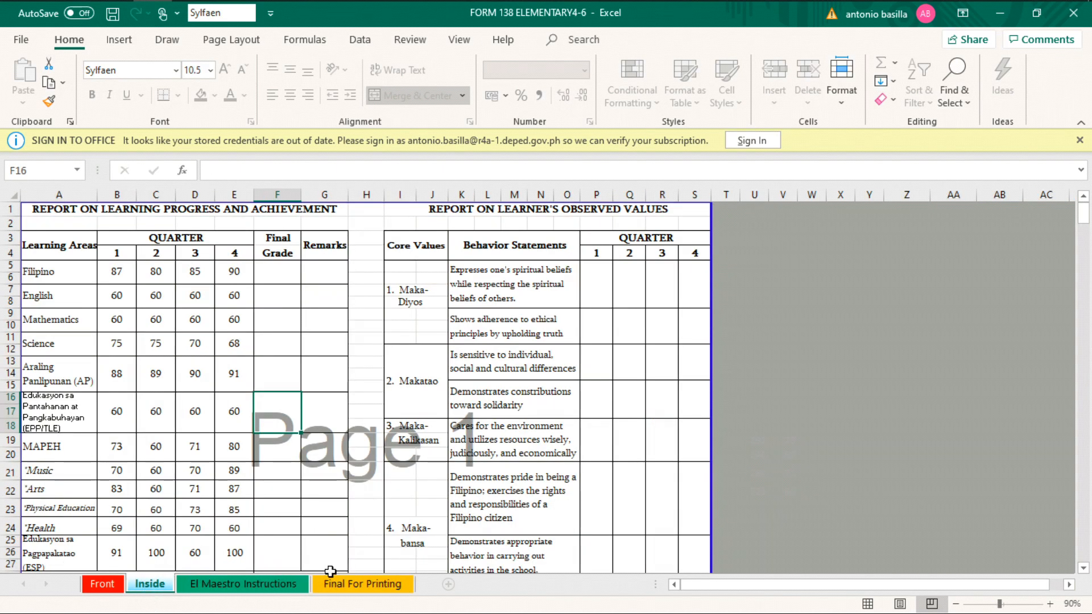
pyautogui.click(351, 583)
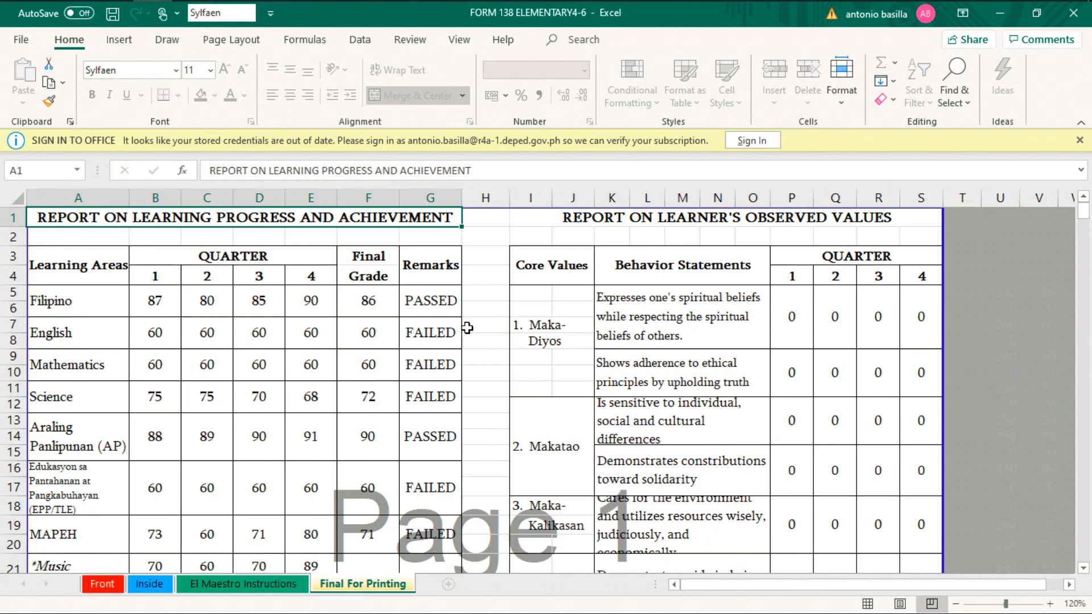
# Inspect the Total formulas for school days and days present in the Front sheet's attendance table.
pyautogui.click(102, 585)
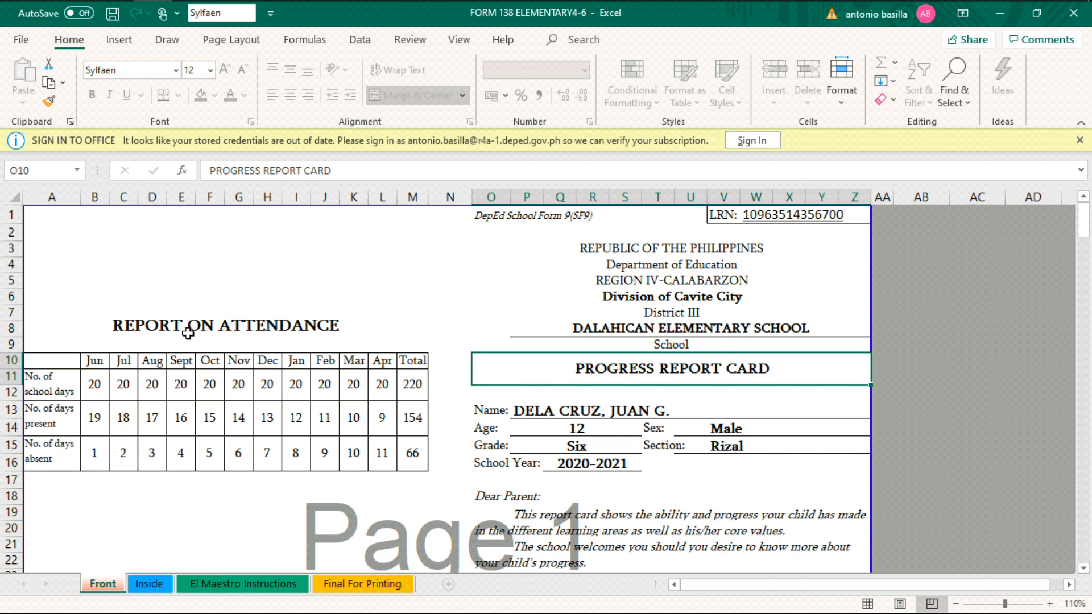
pyautogui.click(405, 389)
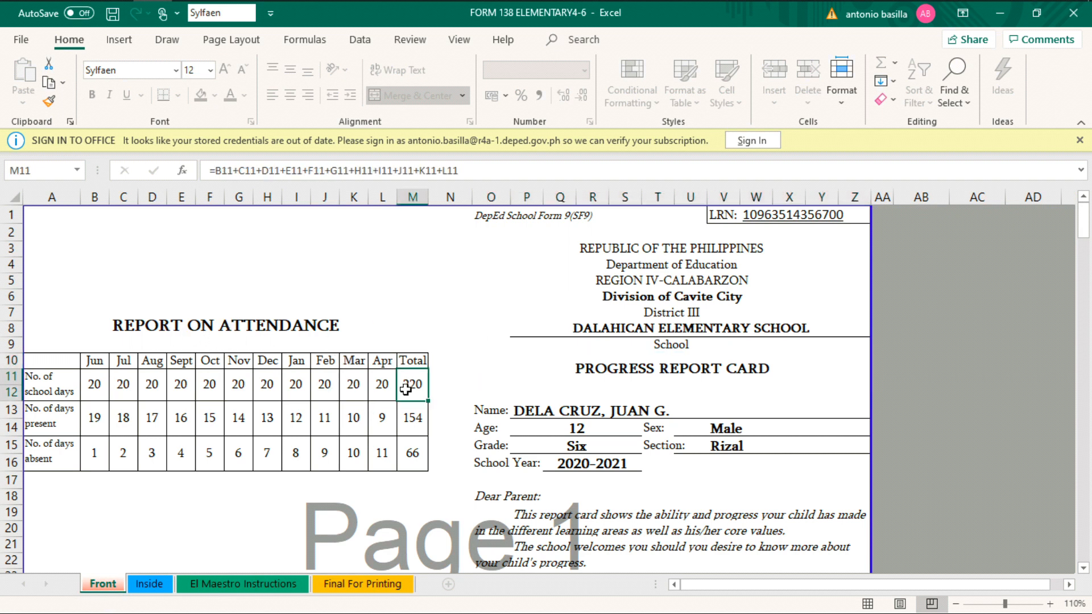
pyautogui.click(417, 418)
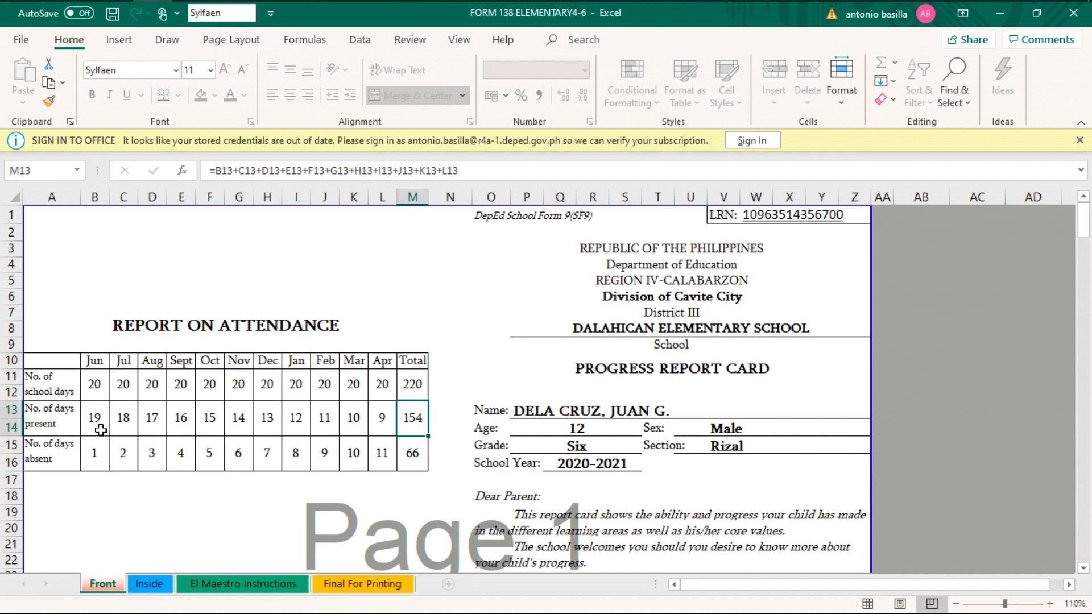
# Set June's number of days present to 18 in the attendance table.
pyautogui.click(93, 386)
pyautogui.press('Right')
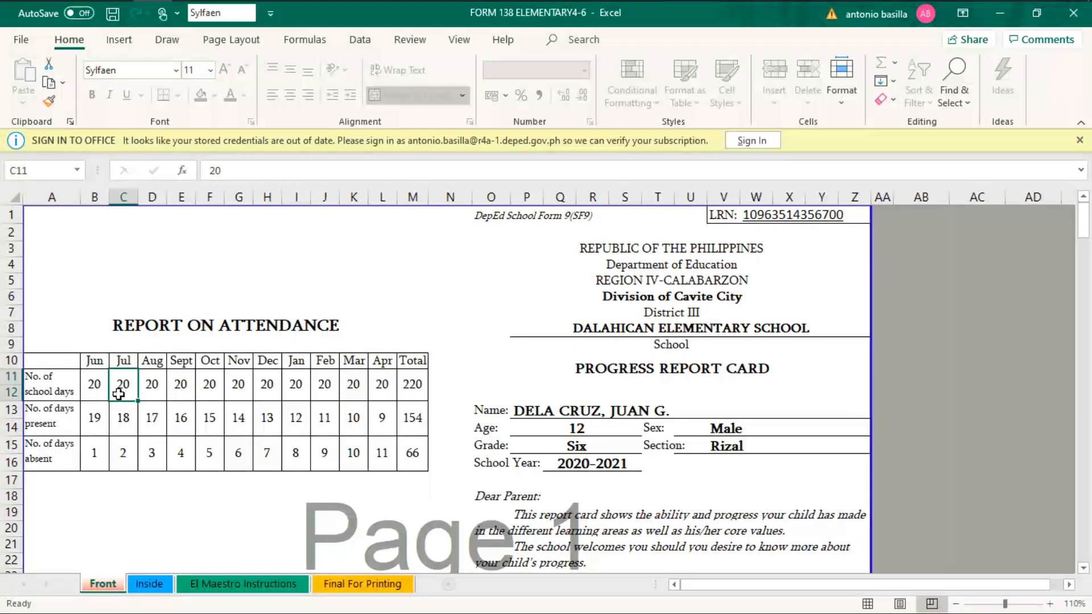
pyautogui.click(94, 387)
pyautogui.click(100, 414)
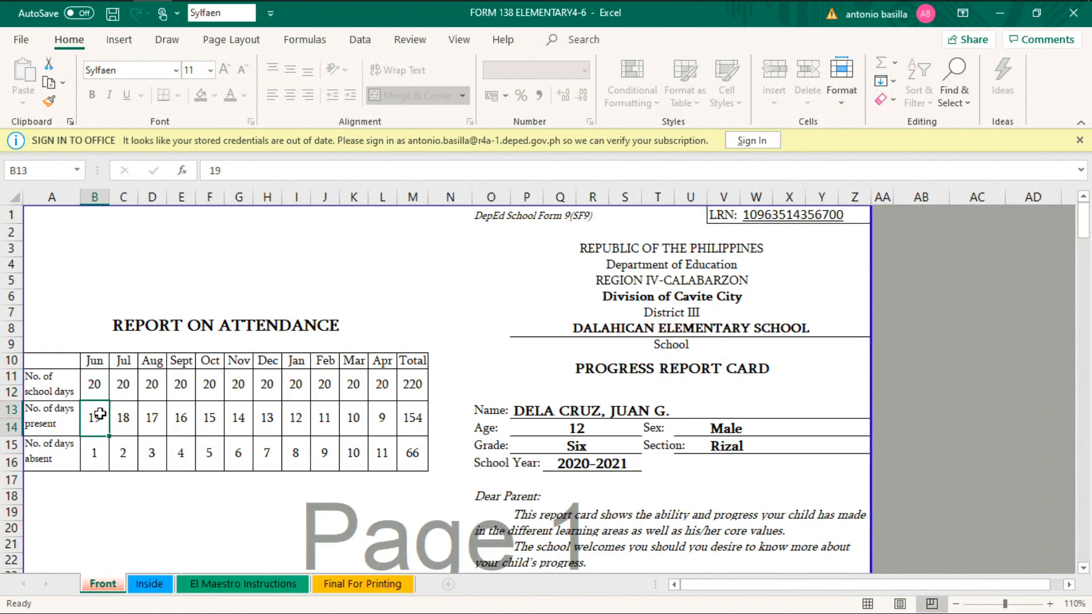
pyautogui.press('BackSpace')
pyautogui.write('18')
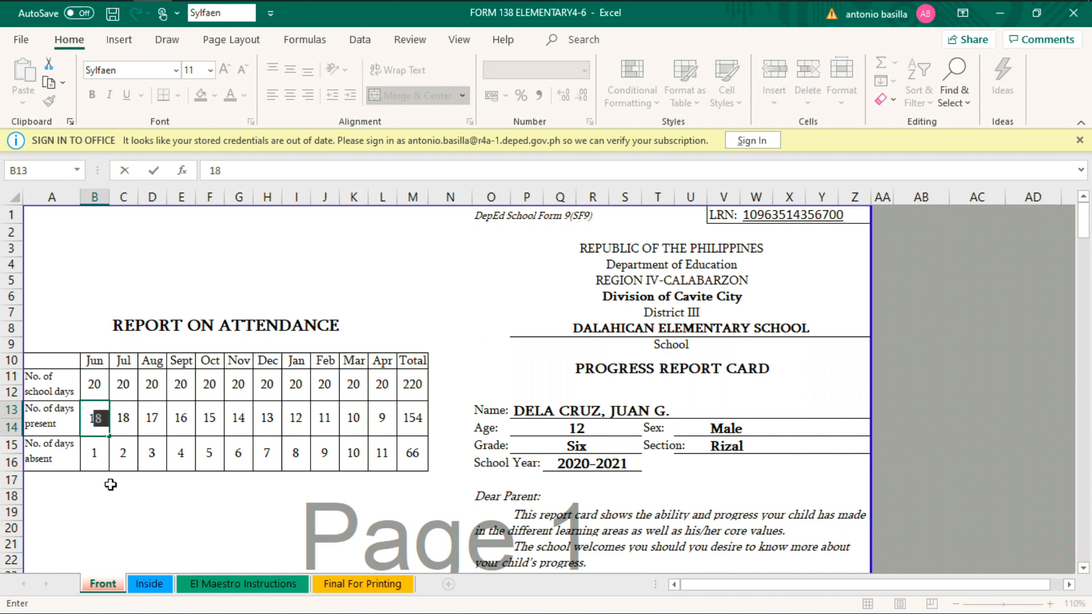
pyautogui.click(111, 484)
# Try to edit the June and December formulas in the days absent row, dismissing each protection warning.
pyautogui.click(95, 462)
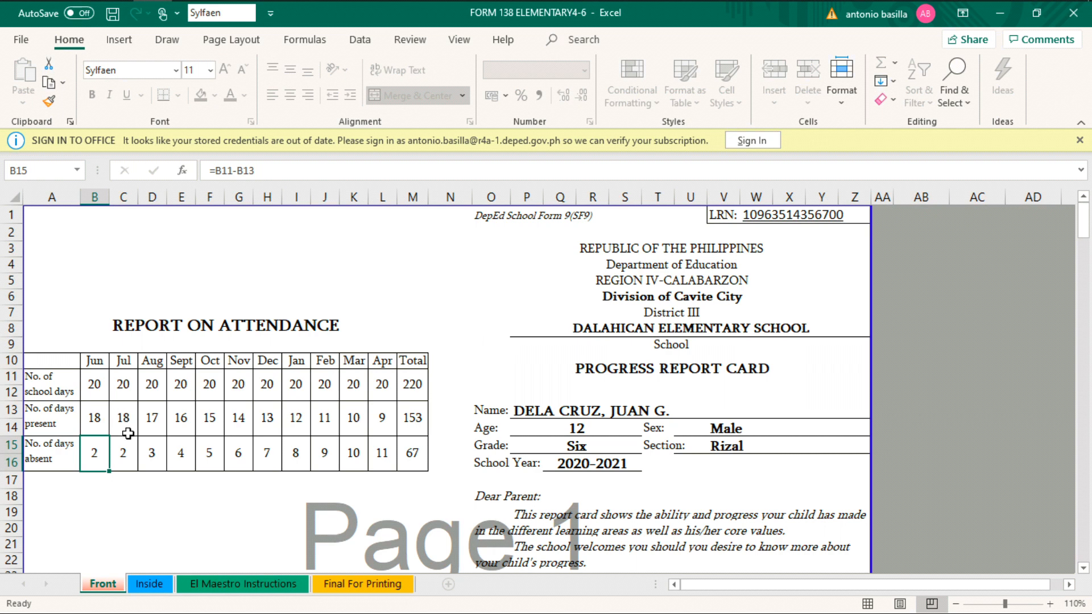
pyautogui.doubleClick(108, 452)
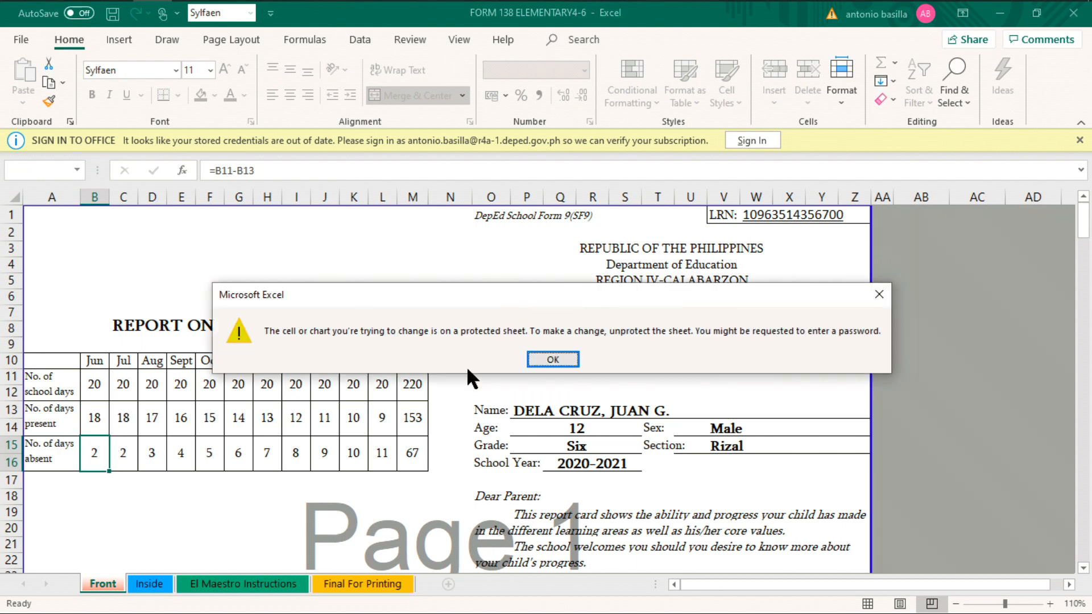
pyautogui.click(878, 295)
pyautogui.click(279, 461)
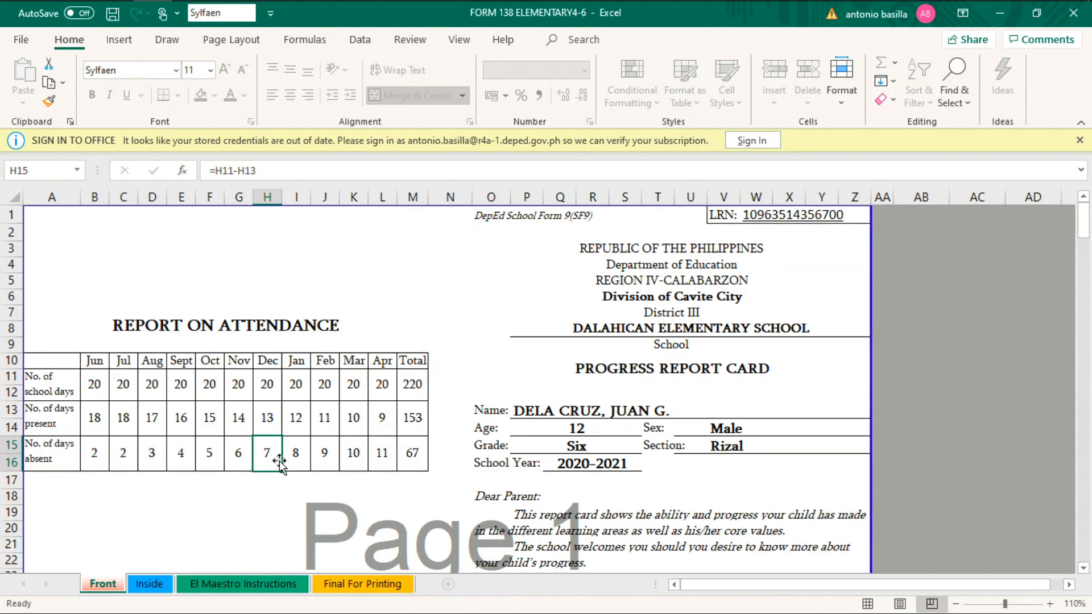
pyautogui.doubleClick(279, 461)
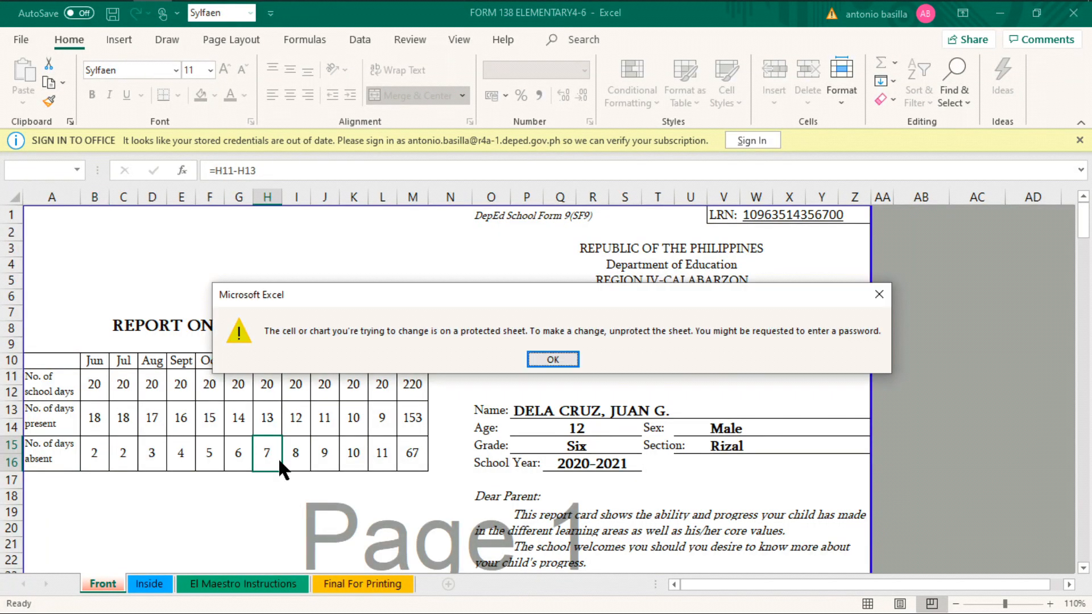
pyautogui.click(879, 295)
# Examine the days absent row and the Total column of the attendance table.
pyautogui.click(79, 459)
pyautogui.moveTo(79, 460); pyautogui.dragTo(417, 453)
pyautogui.click(444, 349)
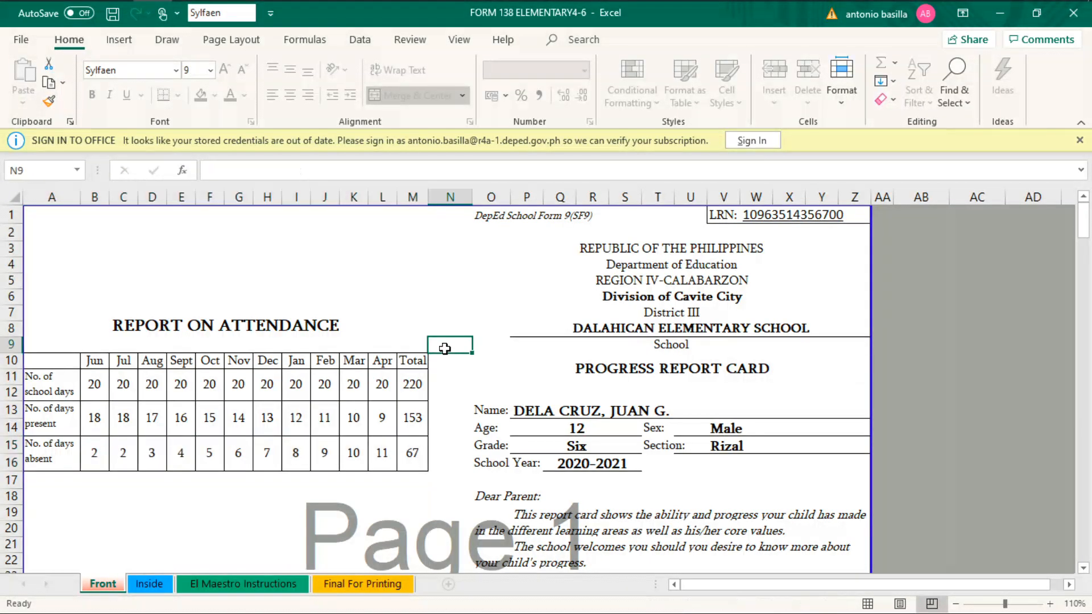
pyautogui.moveTo(412, 385); pyautogui.dragTo(412, 451)
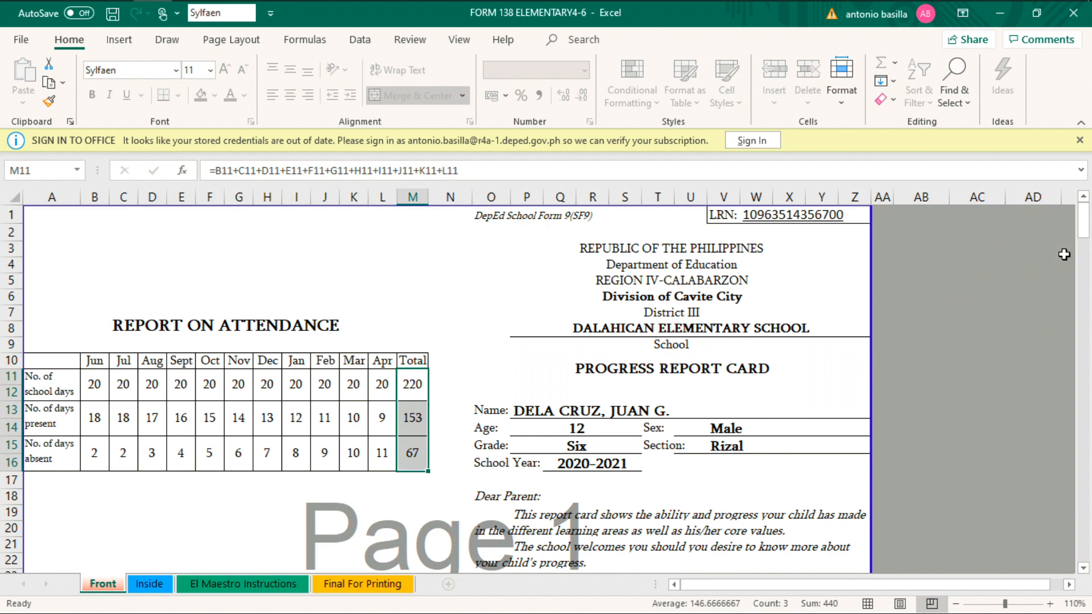
# Examine the LRN, region, division, district and school name cells in the report card header without changing them.
pyautogui.click(803, 217)
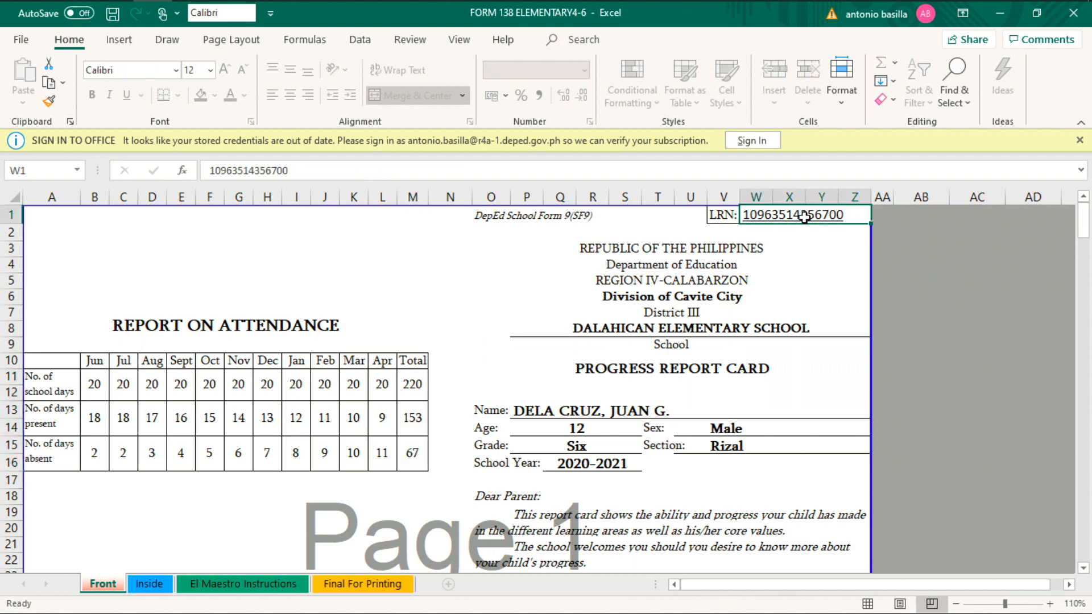
pyautogui.click(265, 172)
pyautogui.click(833, 221)
pyautogui.click(627, 282)
pyautogui.moveTo(312, 171); pyautogui.dragTo(298, 172)
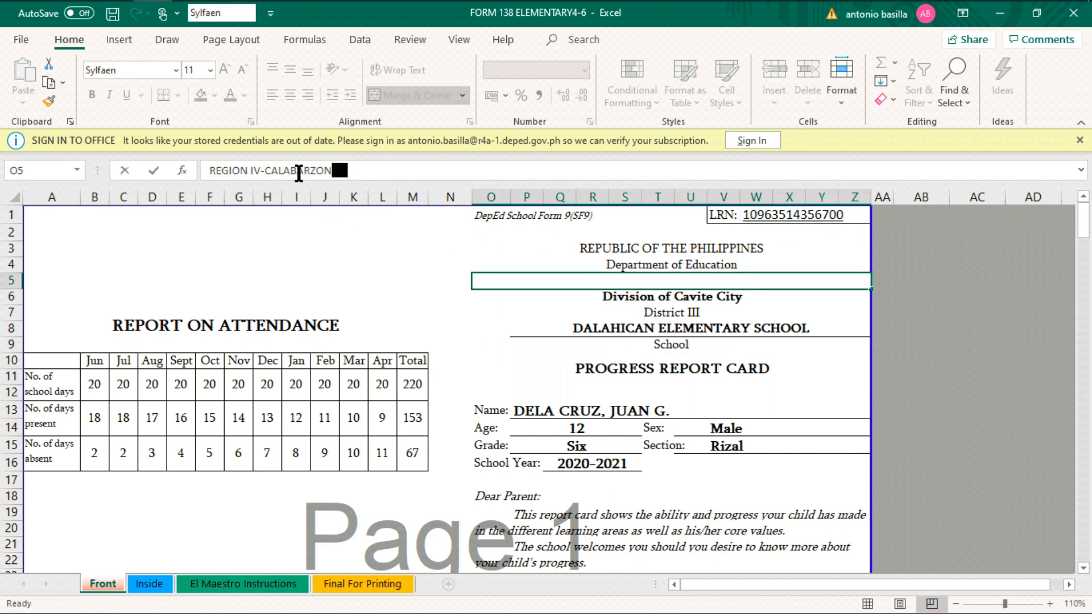
pyautogui.click(671, 296)
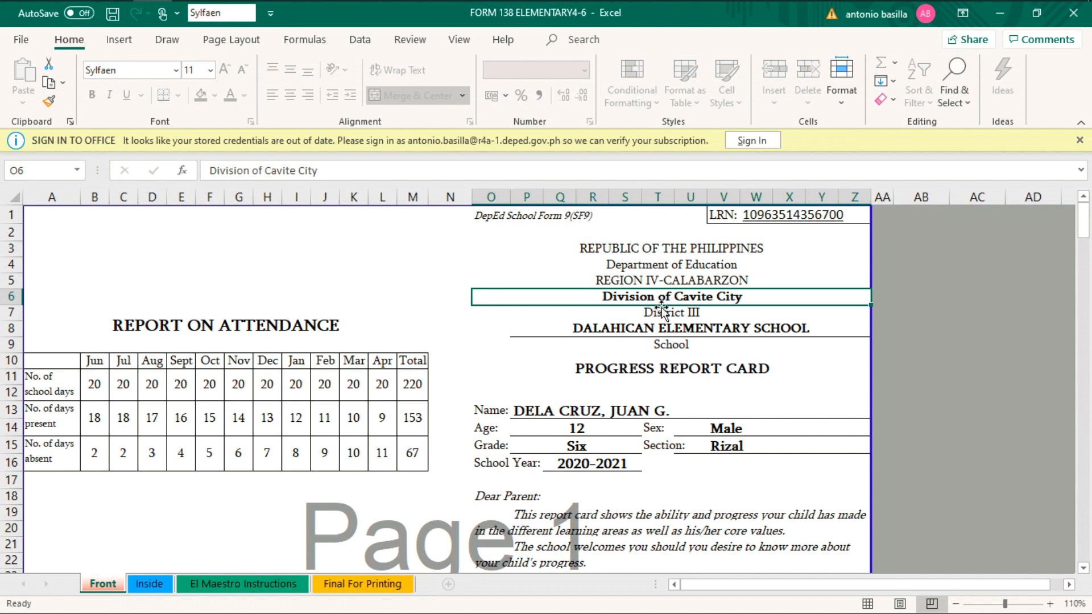
pyautogui.click(235, 170)
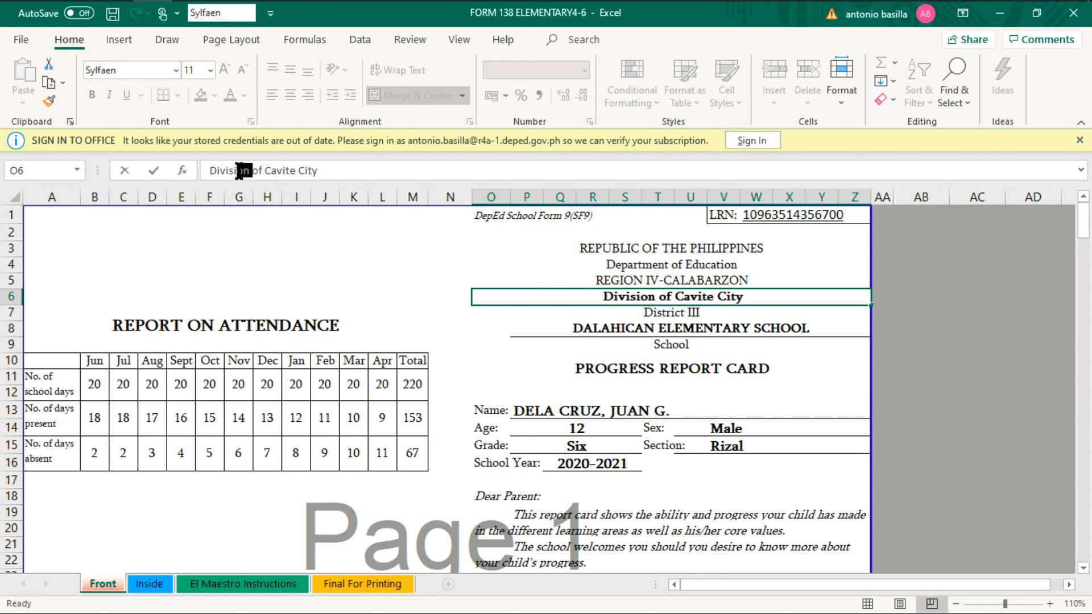
pyautogui.click(665, 316)
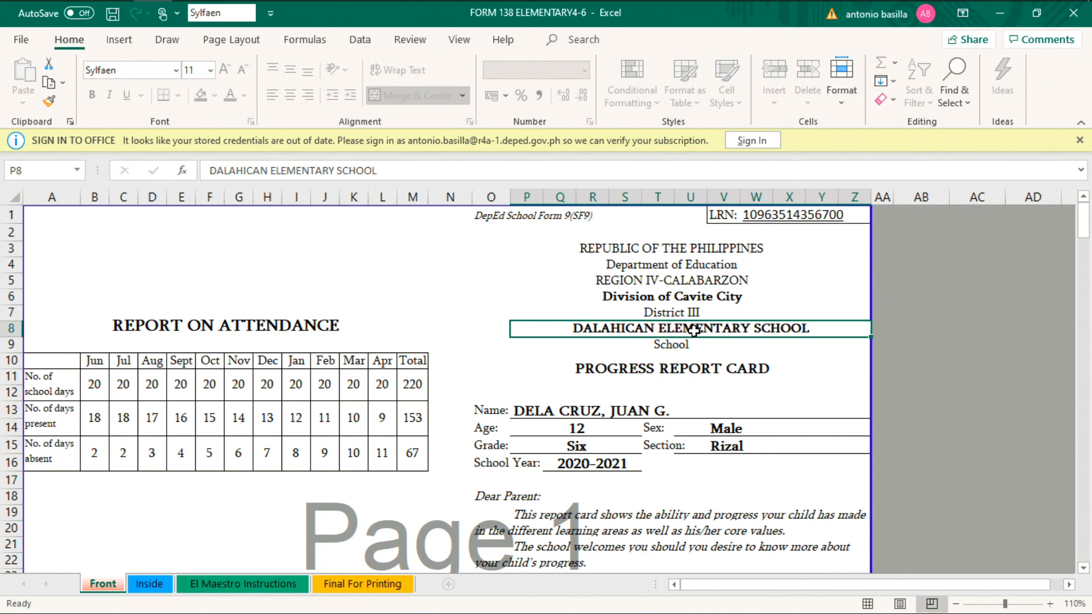
# Check the learner's name, age, grade, school year, section and sex cells on the report card.
pyautogui.click(564, 407)
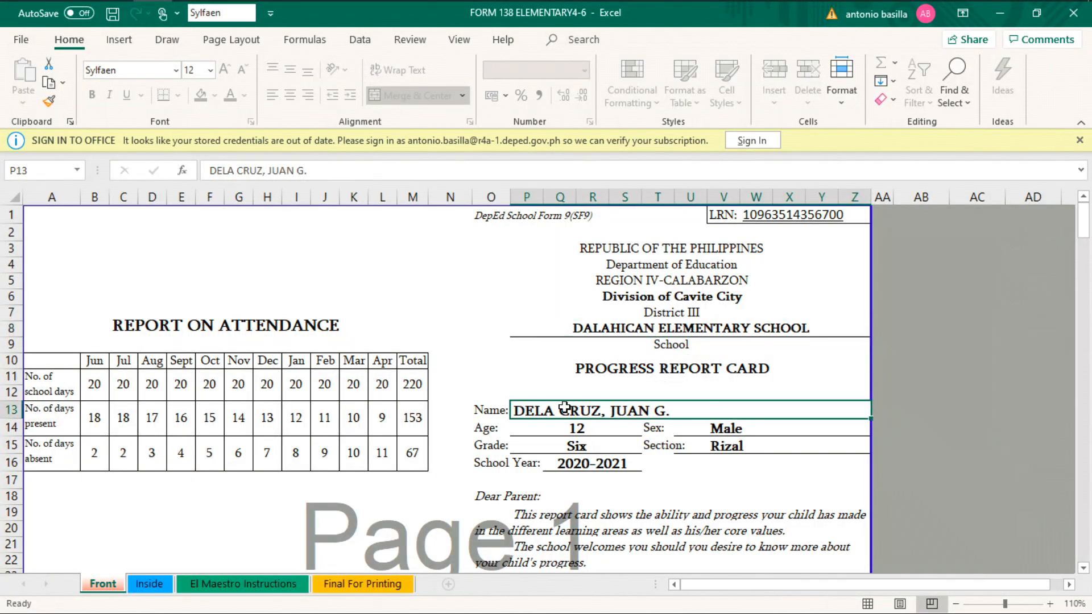
pyautogui.click(592, 430)
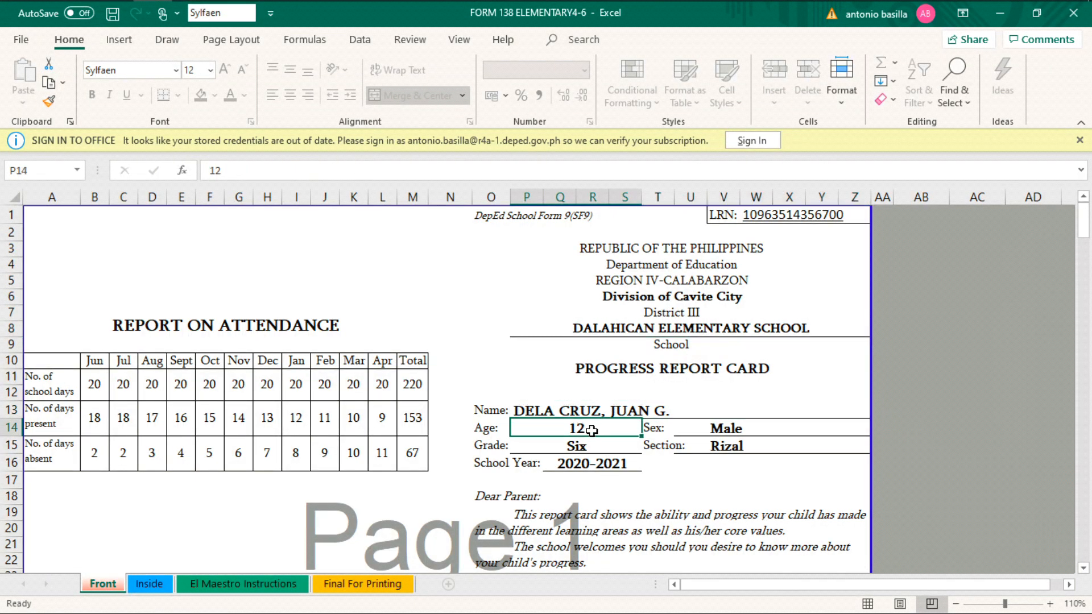
pyautogui.click(591, 451)
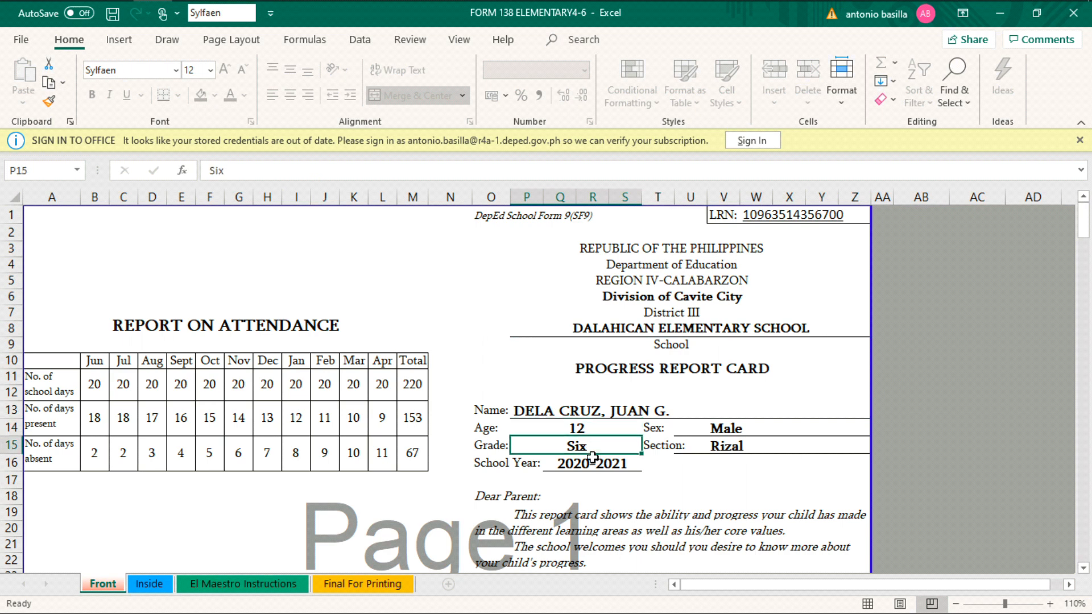
pyautogui.click(593, 459)
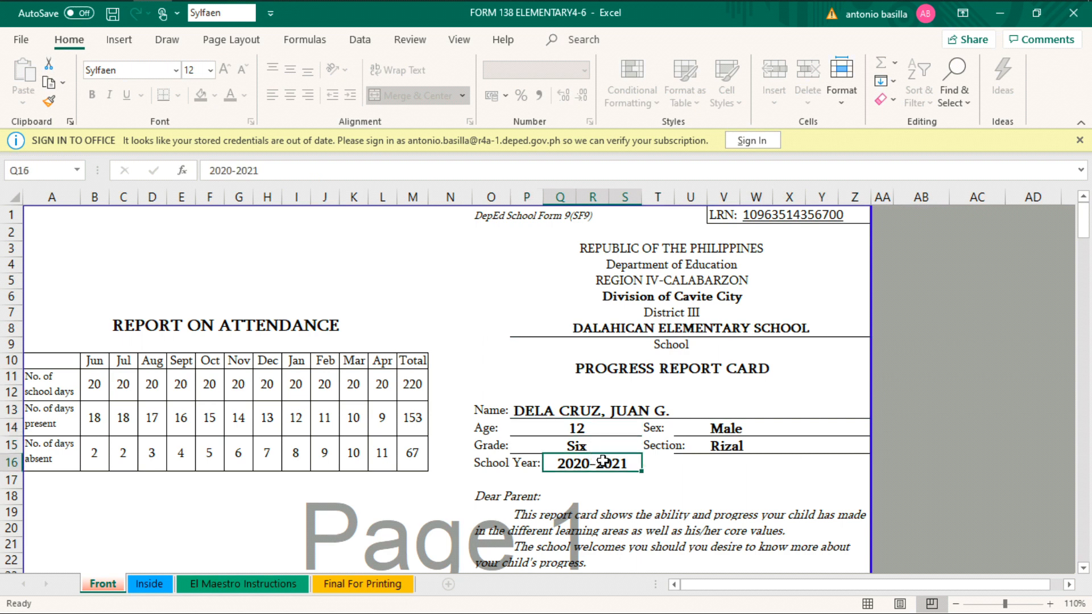
pyautogui.click(726, 448)
pyautogui.click(726, 427)
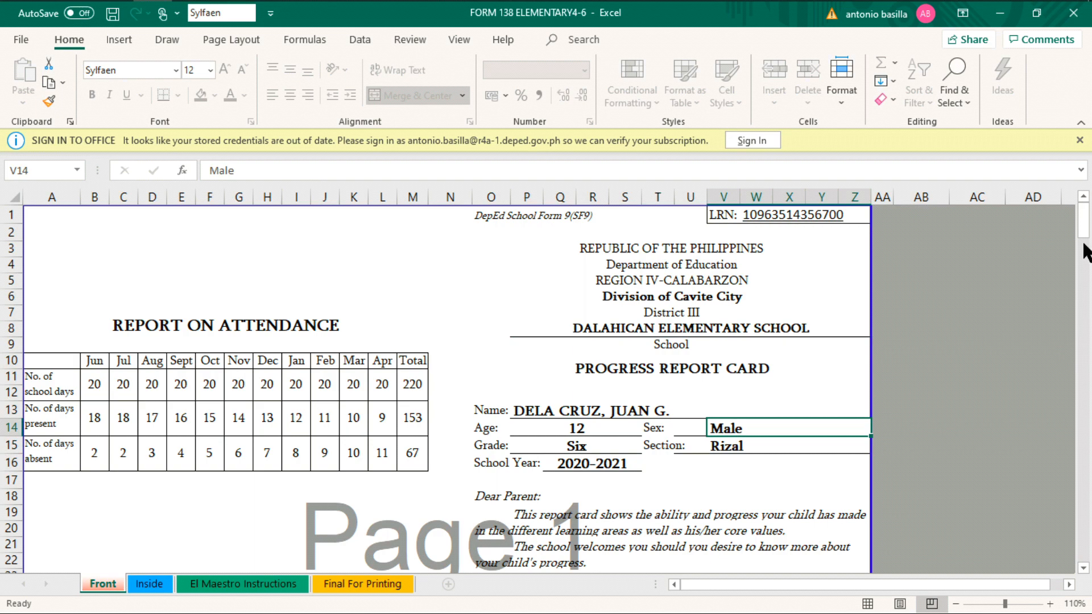
# Examine the principal and teacher name cells without keeping any edit, and view the Certificate of Transfer section.
pyautogui.moveTo(1085, 236); pyautogui.dragTo(1084, 256)
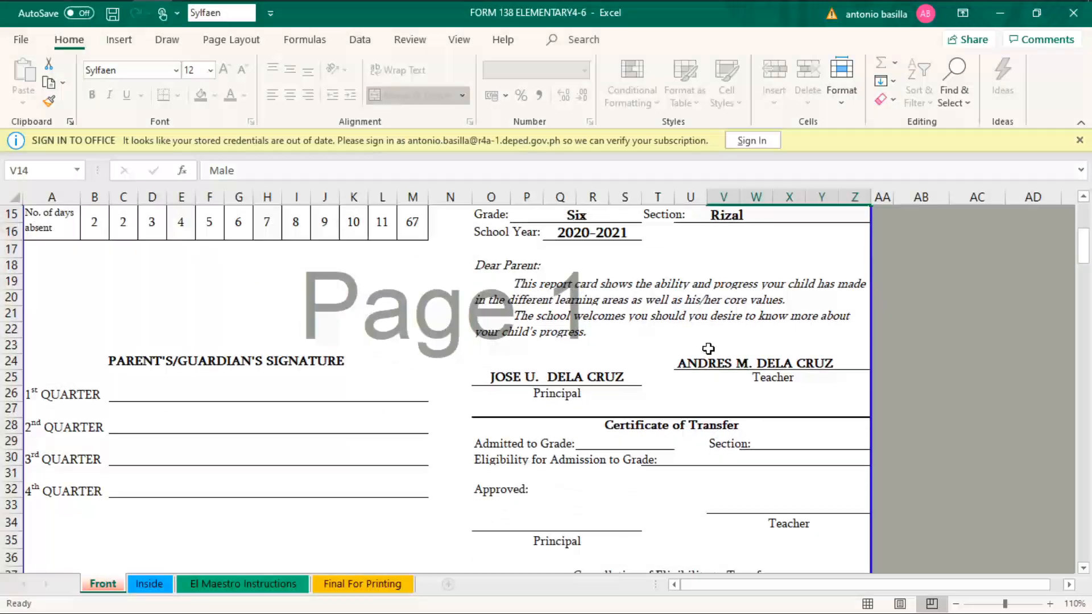
pyautogui.click(538, 381)
pyautogui.click(270, 171)
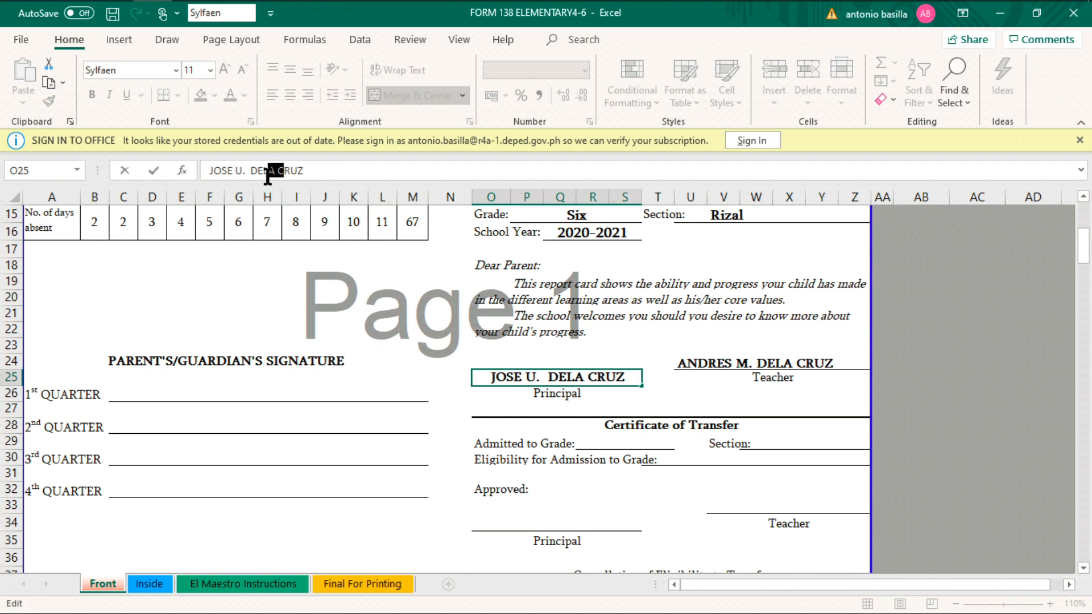
pyautogui.click(761, 357)
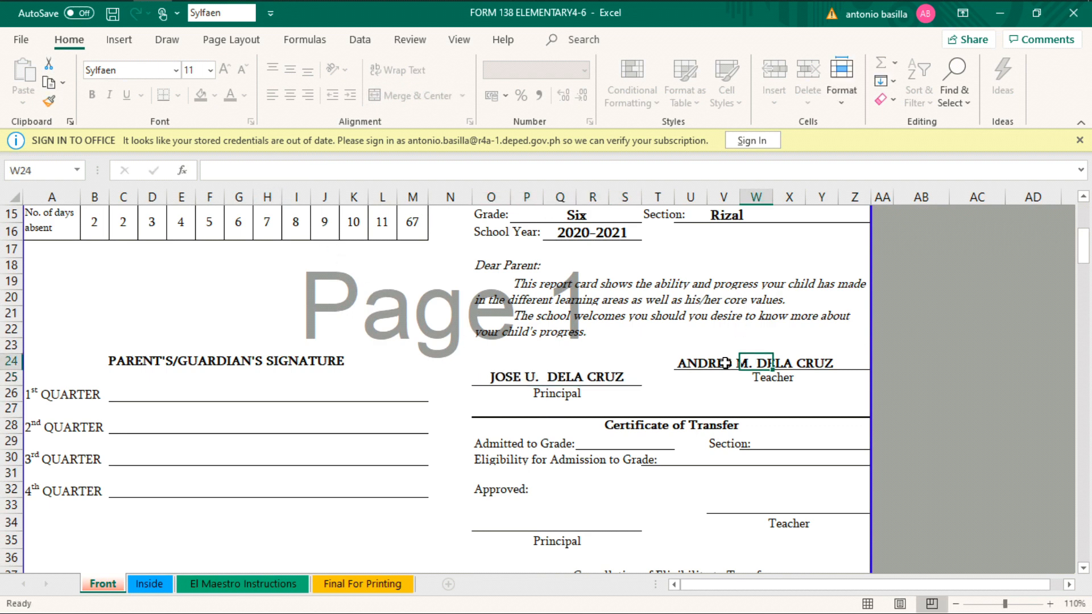
pyautogui.click(689, 363)
pyautogui.write('Z')
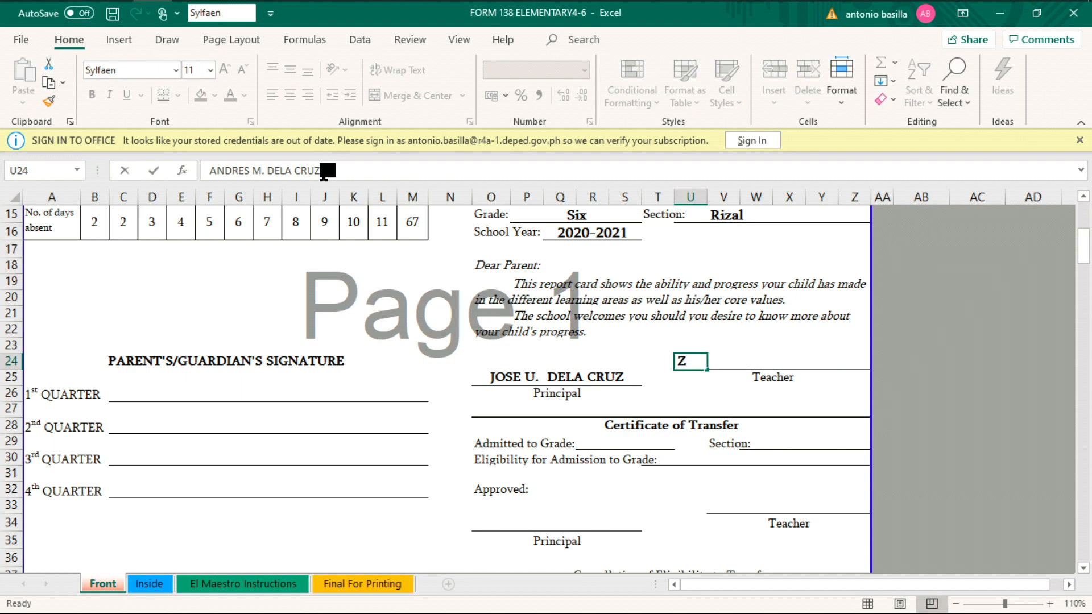
pyautogui.press('Escape')
pyautogui.click(621, 409)
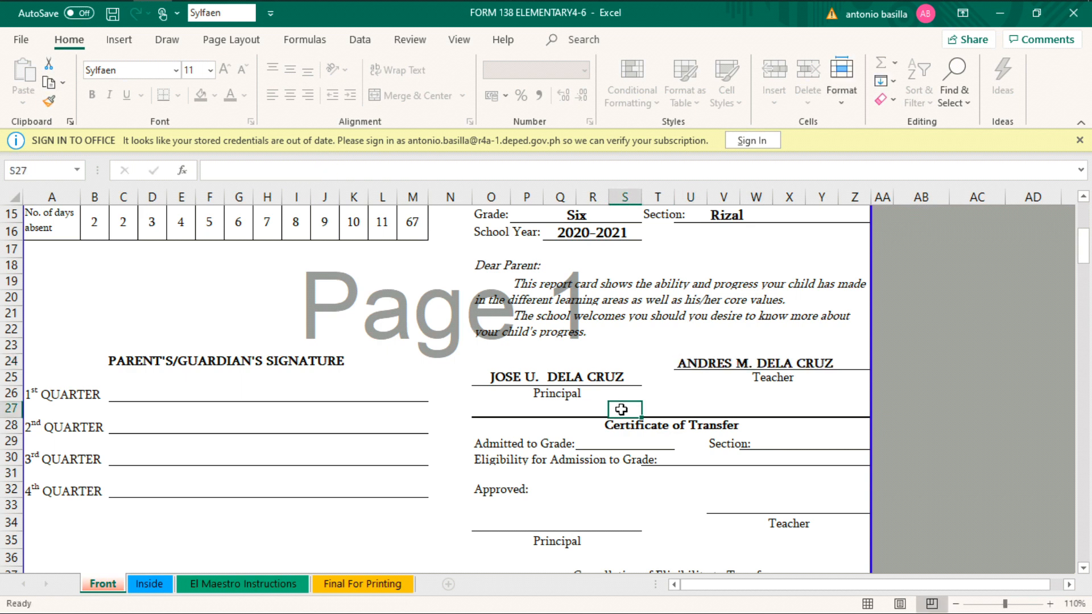
pyautogui.scroll(-3, 1083, 281)
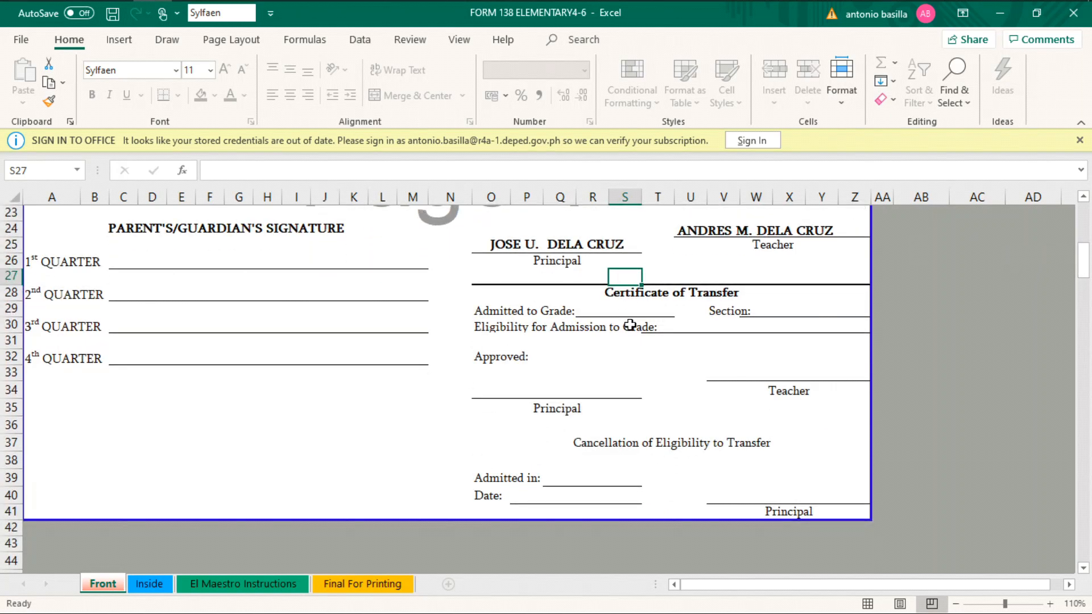
# Examine the Certificate of Transfer heading, the section blank and the principal's signature cell under Cancellation of Eligibility to Transfer.
pyautogui.click(600, 310)
pyautogui.click(771, 300)
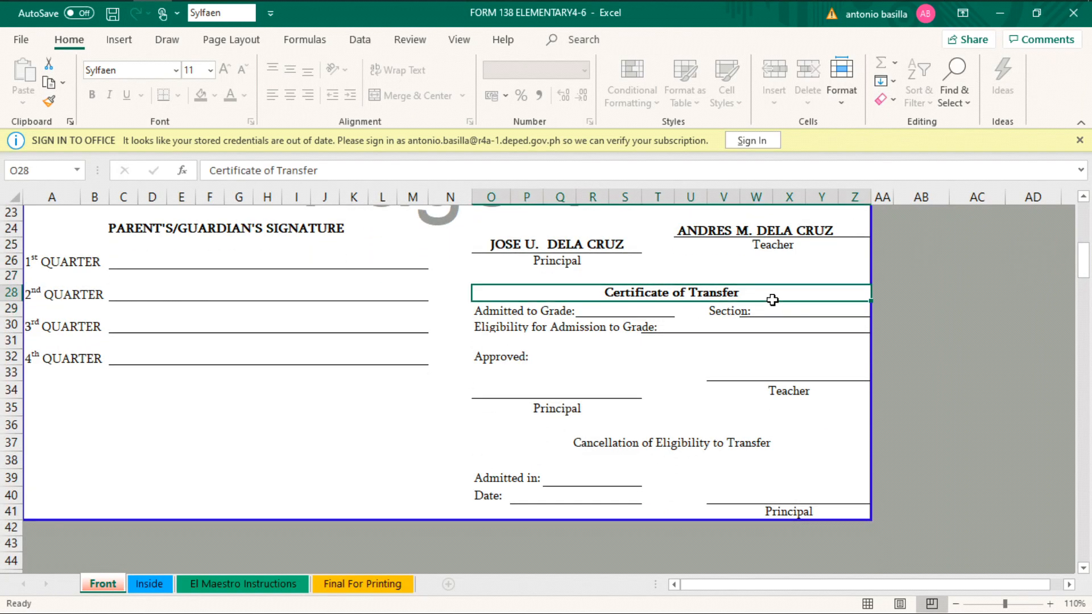
pyautogui.click(783, 309)
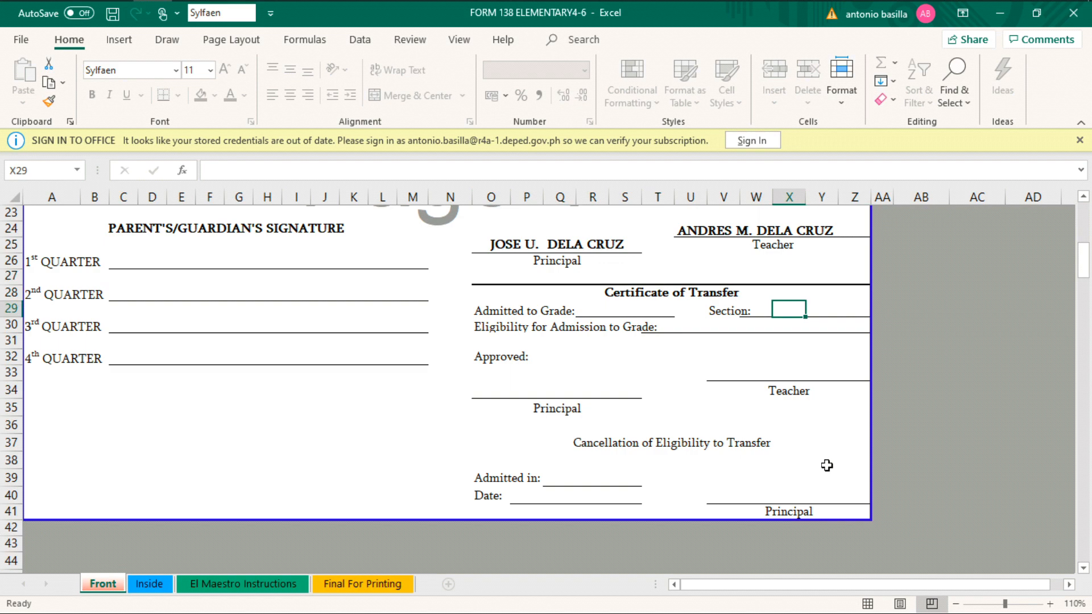
pyautogui.click(752, 495)
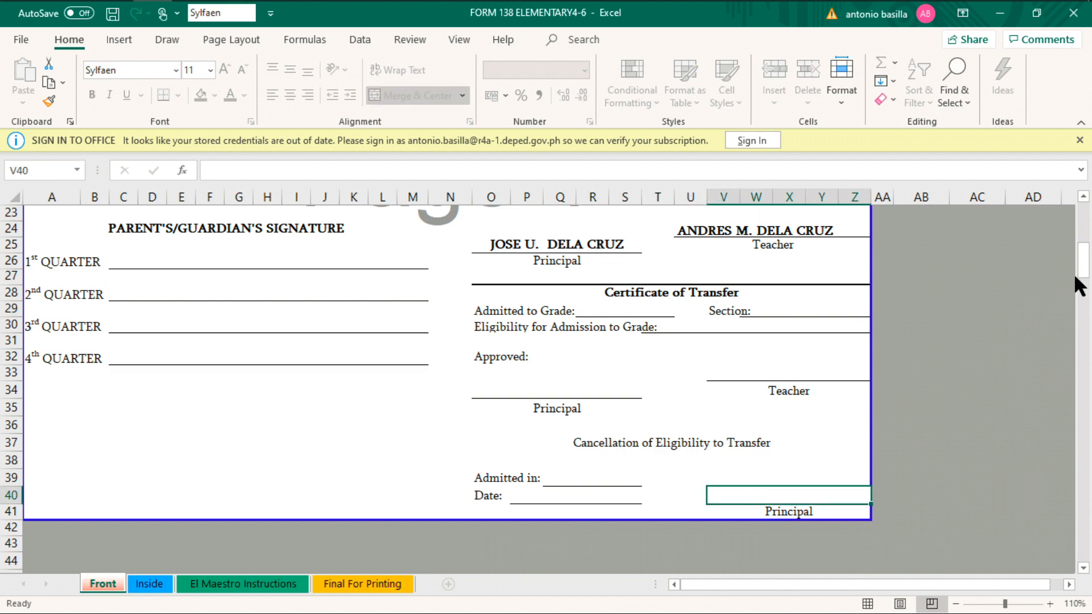
# Try to edit the "REPUBLIC OF THE PHILIPPINES" heading and the "DepEd School Form 9(SF9)" label to test their protection.
pyautogui.moveTo(1079, 275); pyautogui.dragTo(1079, 205)
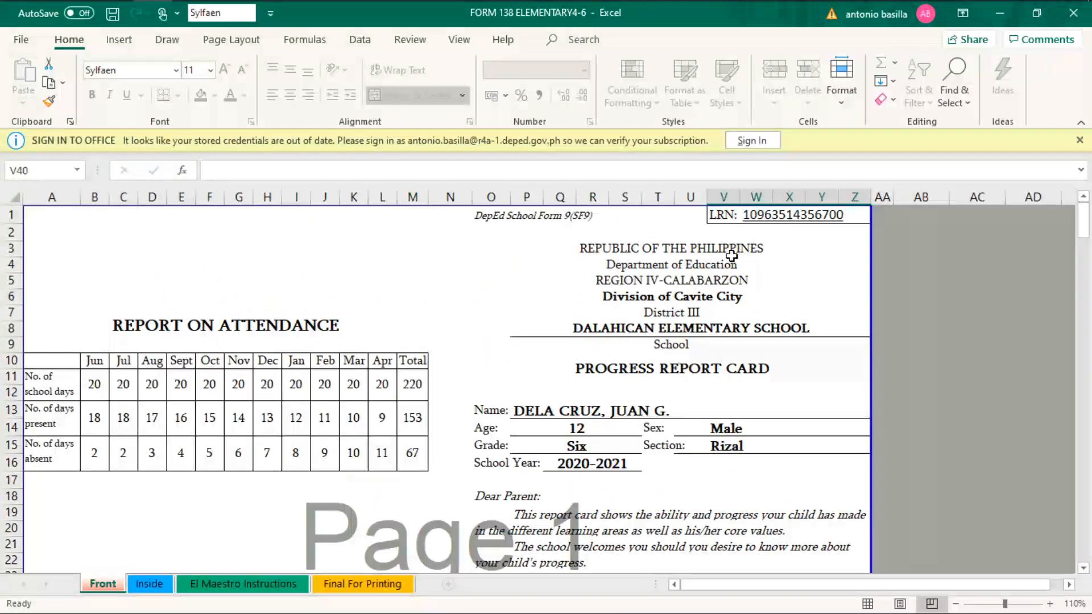
pyautogui.click(614, 251)
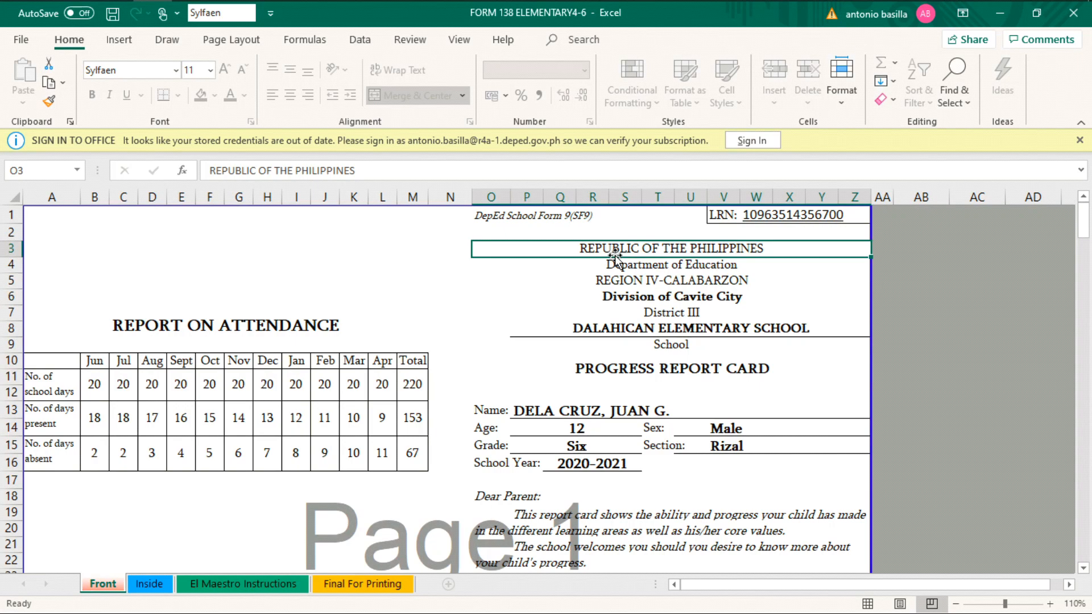
pyautogui.moveTo(614, 252); pyautogui.dragTo(618, 264)
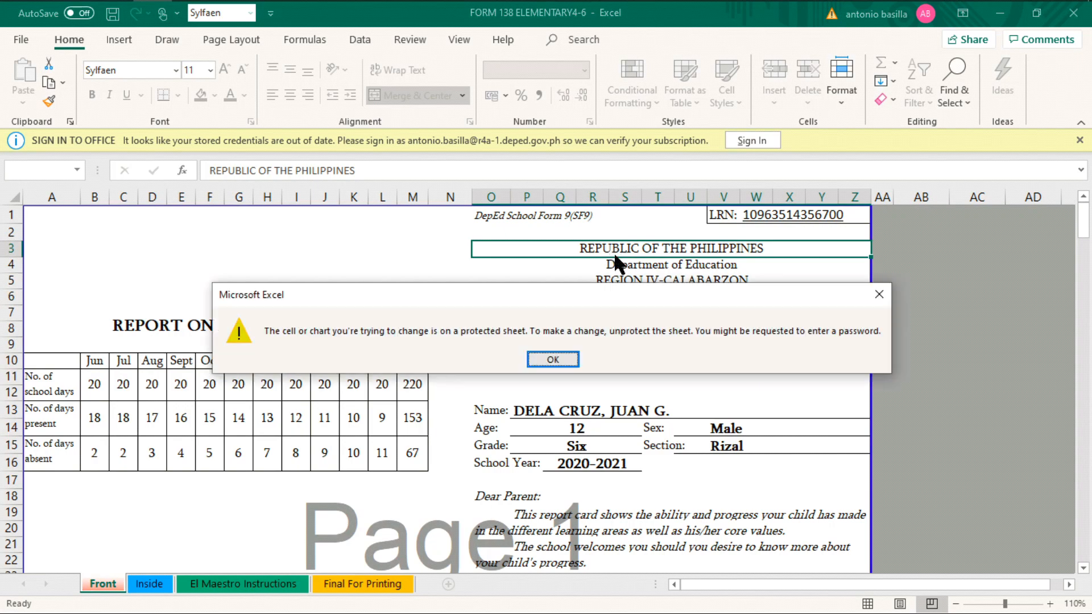
pyautogui.click(879, 294)
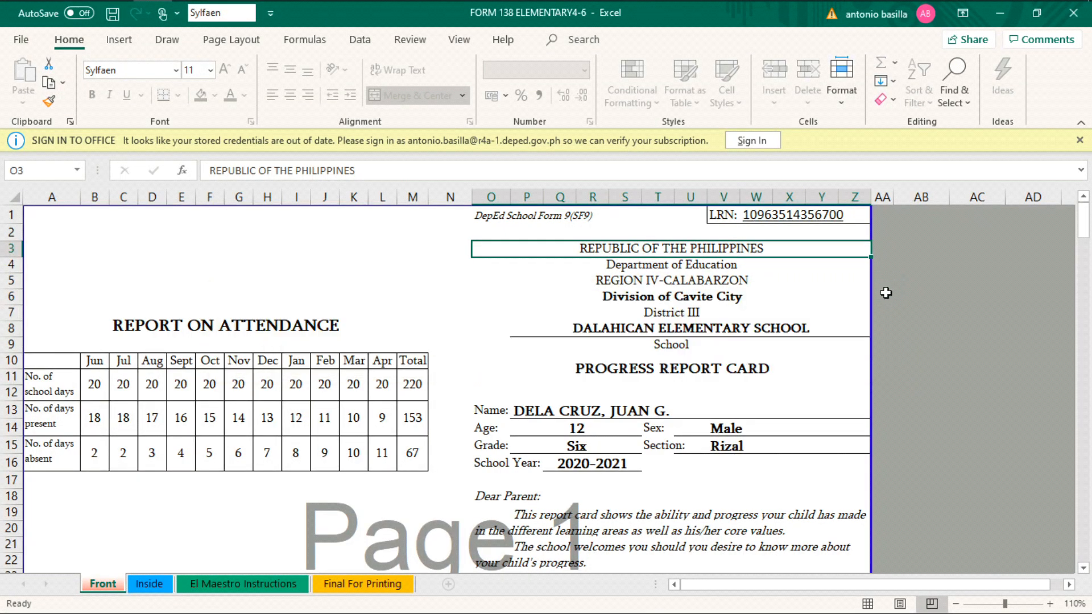
pyautogui.doubleClick(517, 211)
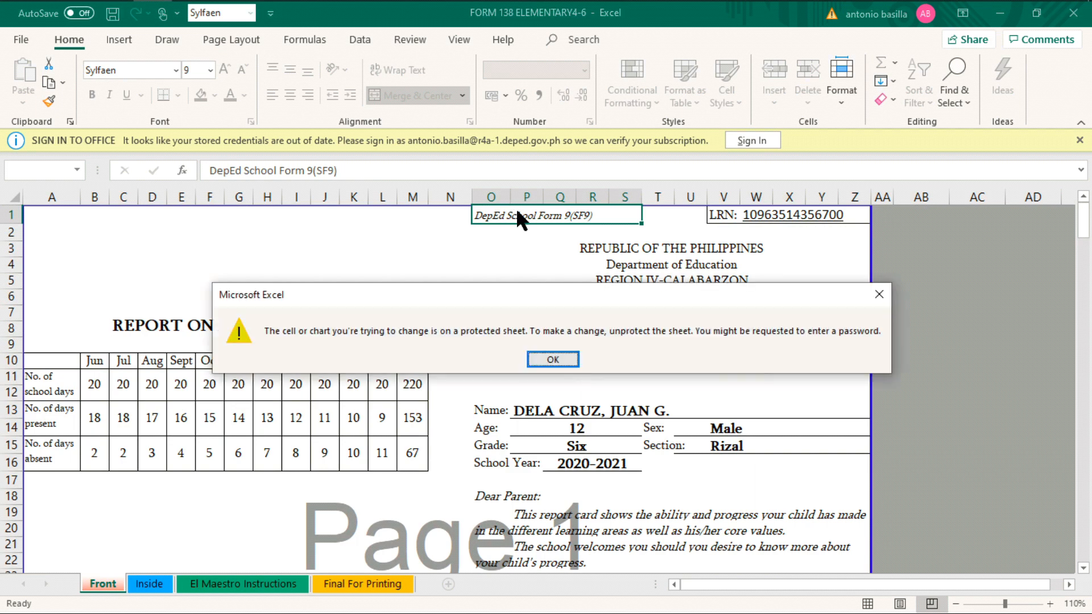
pyautogui.click(882, 286)
pyautogui.click(883, 281)
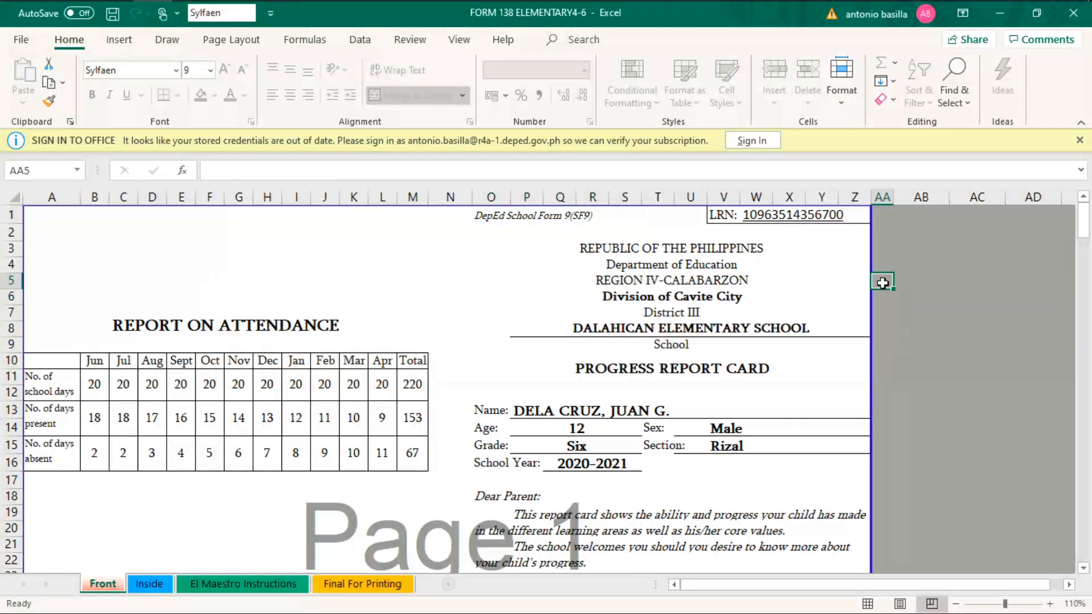
# Review the LRN label, the republic heading and the school name cell in the report card header.
pyautogui.click(717, 215)
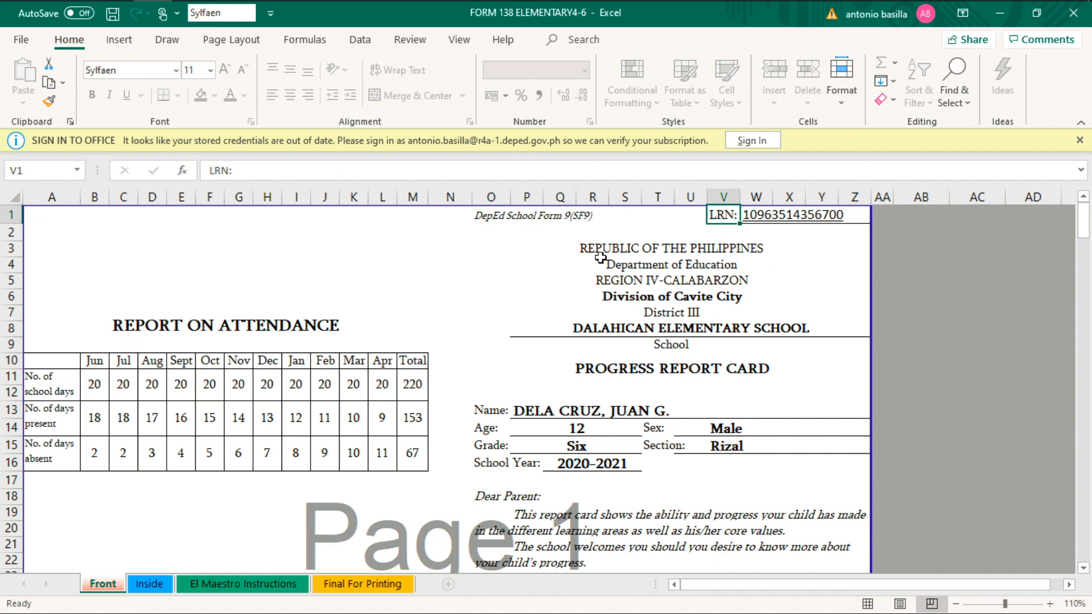
pyautogui.click(649, 249)
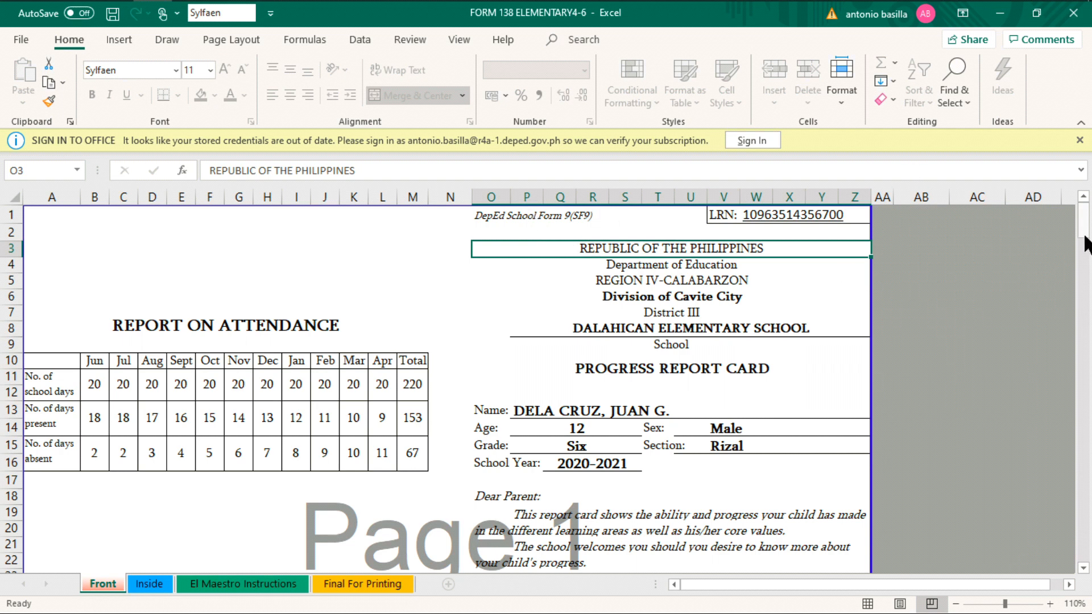
pyautogui.moveTo(1084, 229); pyautogui.dragTo(1082, 206)
pyautogui.click(435, 341)
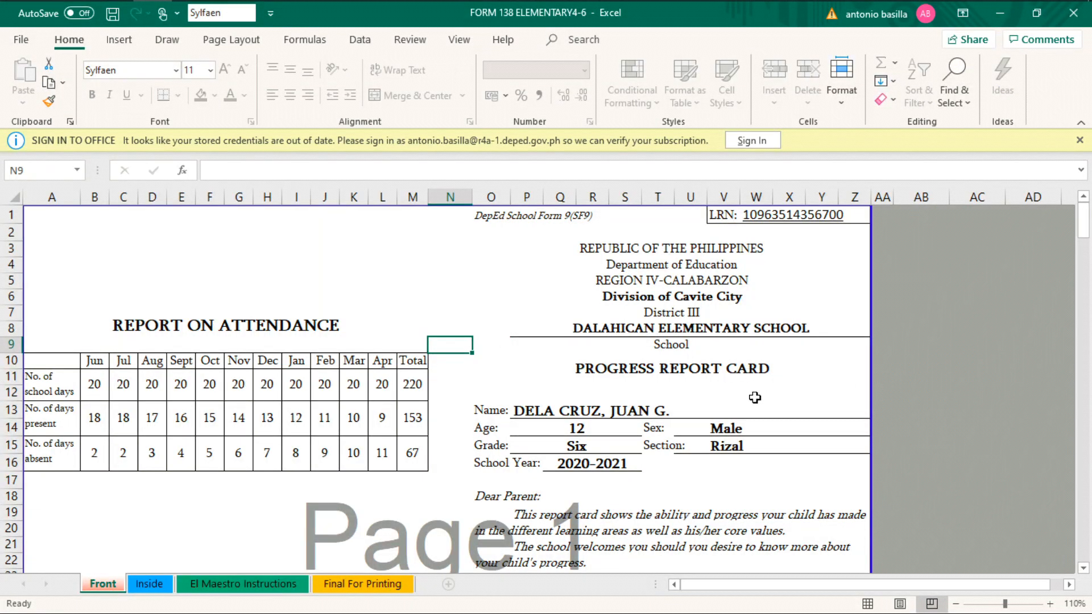
pyautogui.click(857, 329)
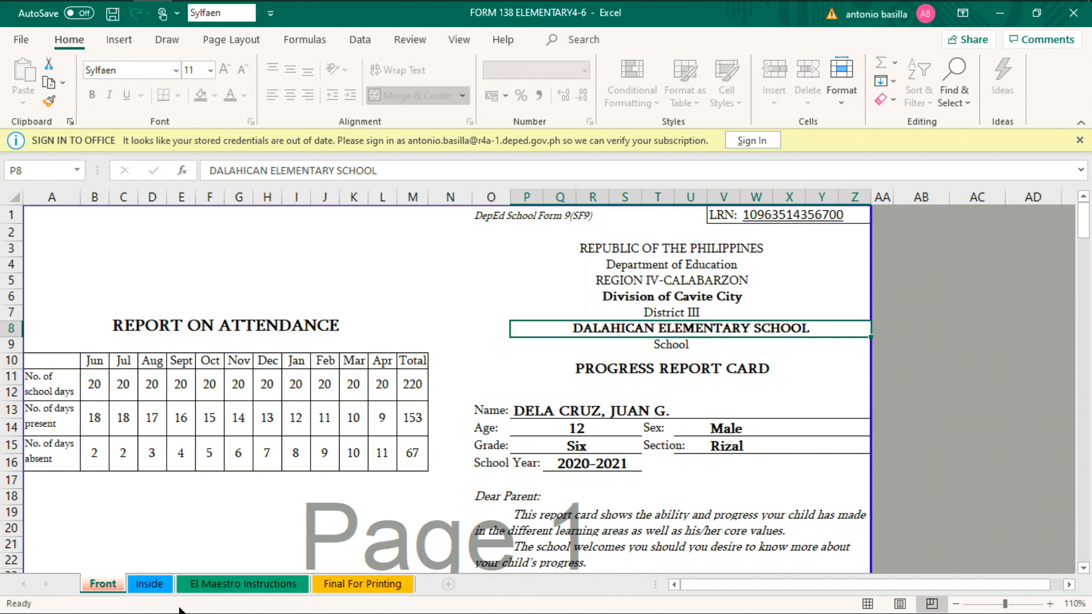
# Go to the Inside sheet and try to rename it to test the workbook protection.
pyautogui.click(149, 585)
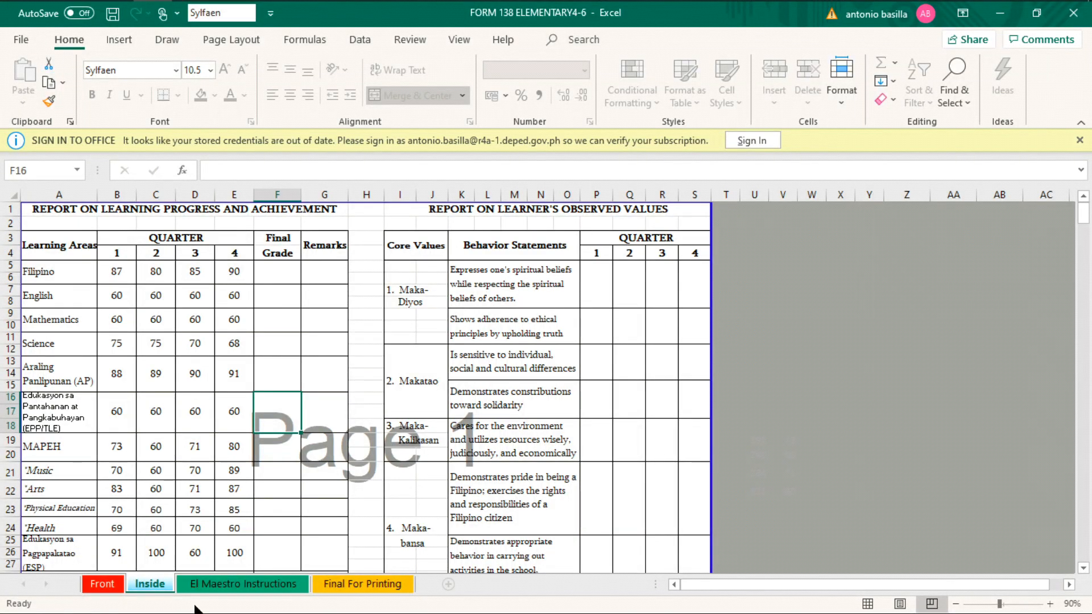
pyautogui.doubleClick(150, 580)
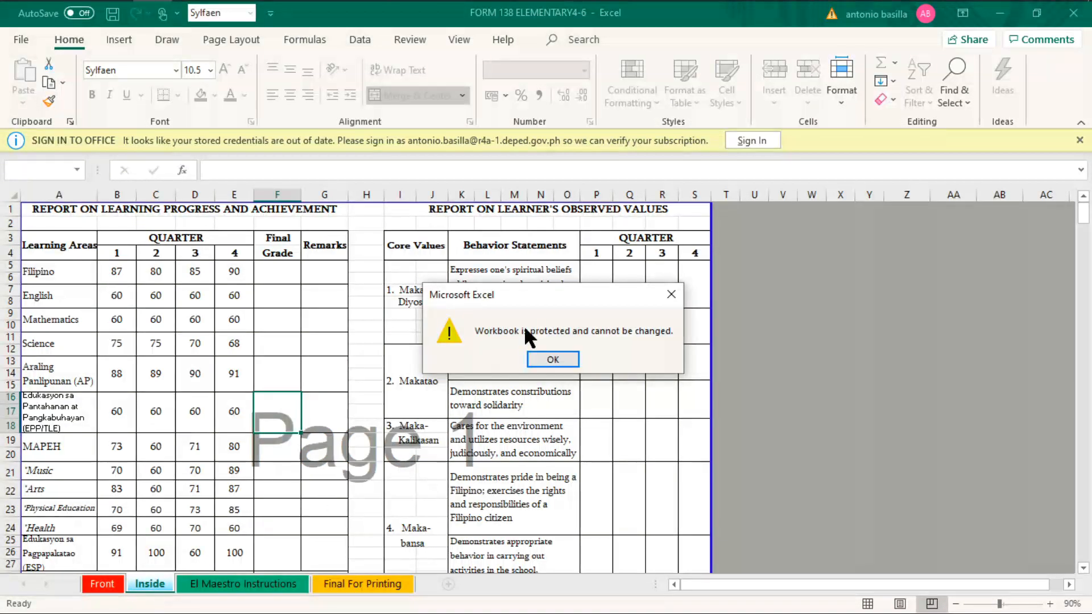
pyautogui.click(670, 294)
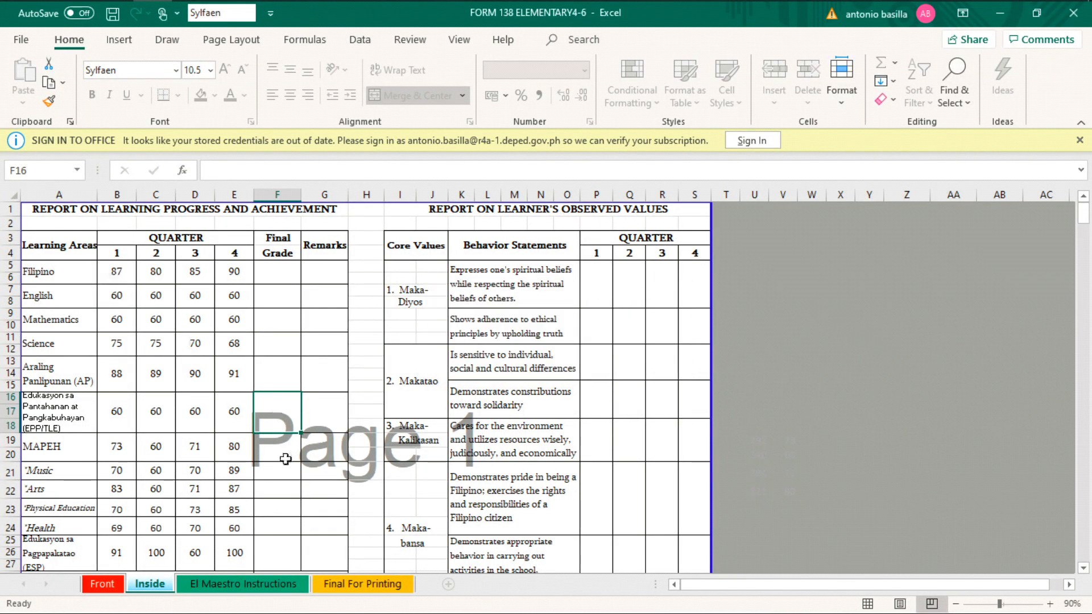
# Compare the grades and observed values tables on the Inside sheet with those on the Final For Printing sheet.
pyautogui.click(358, 590)
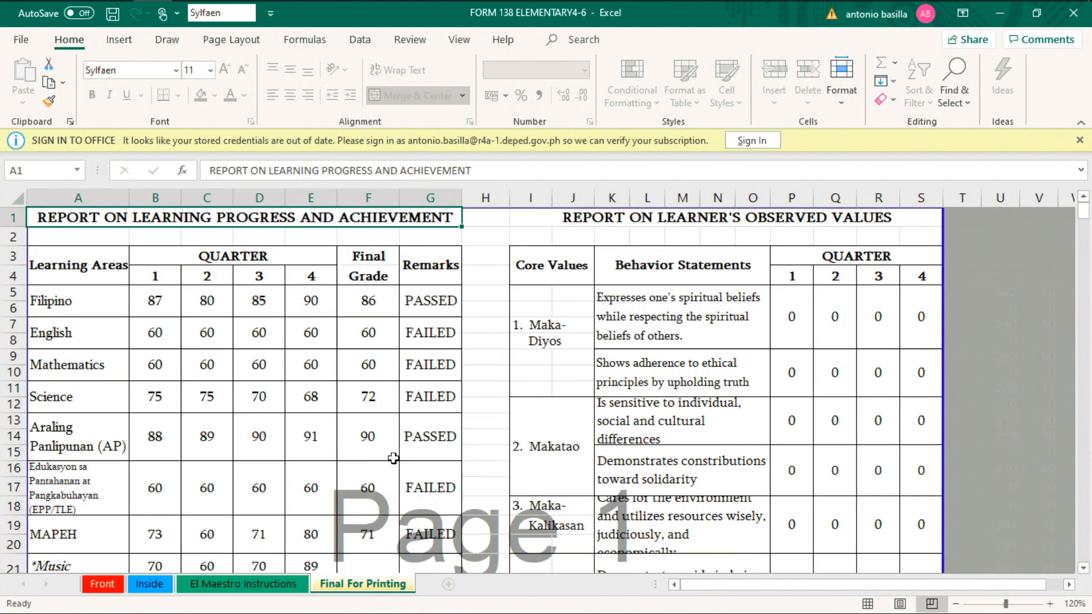
pyautogui.click(150, 584)
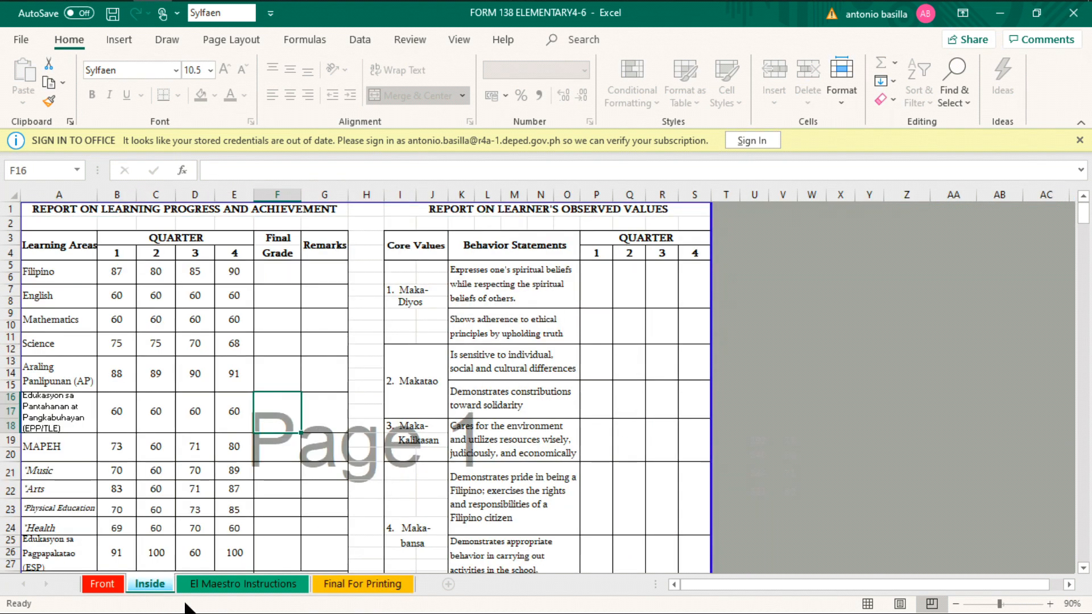
pyautogui.click(364, 586)
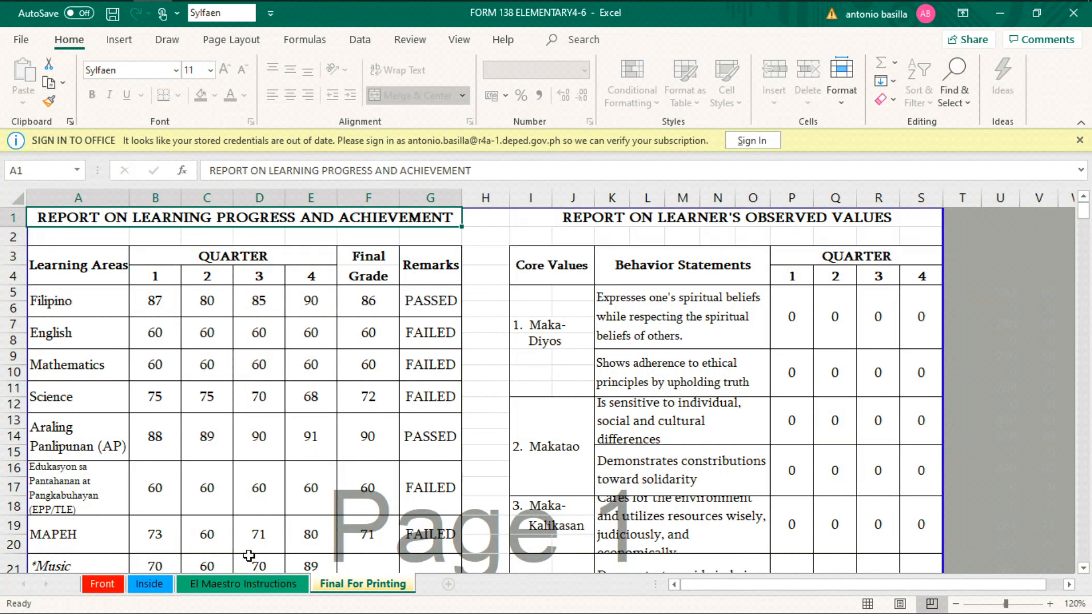
pyautogui.click(151, 588)
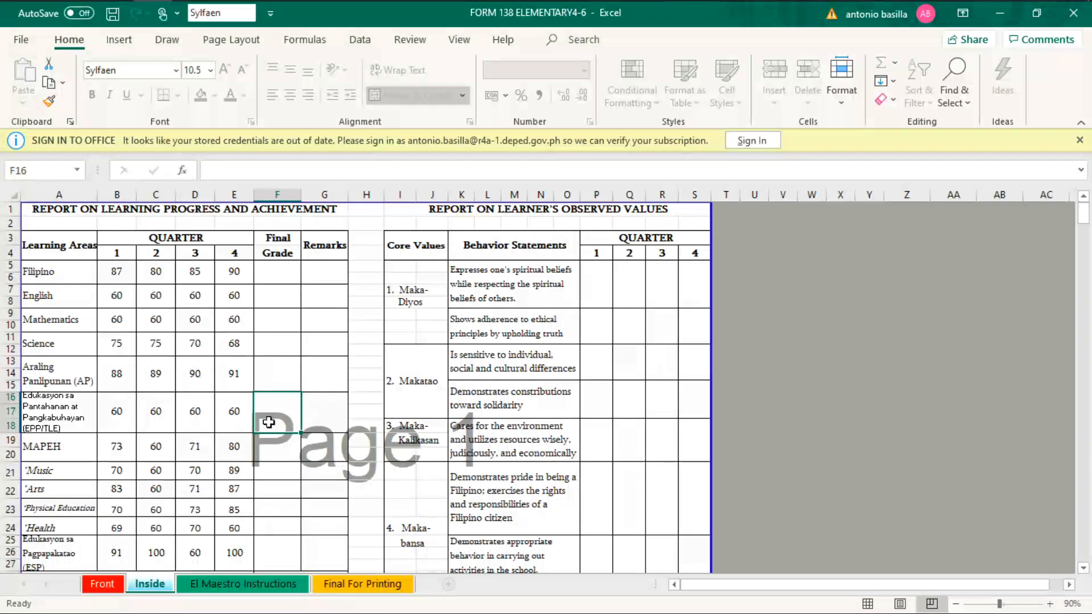
pyautogui.click(351, 583)
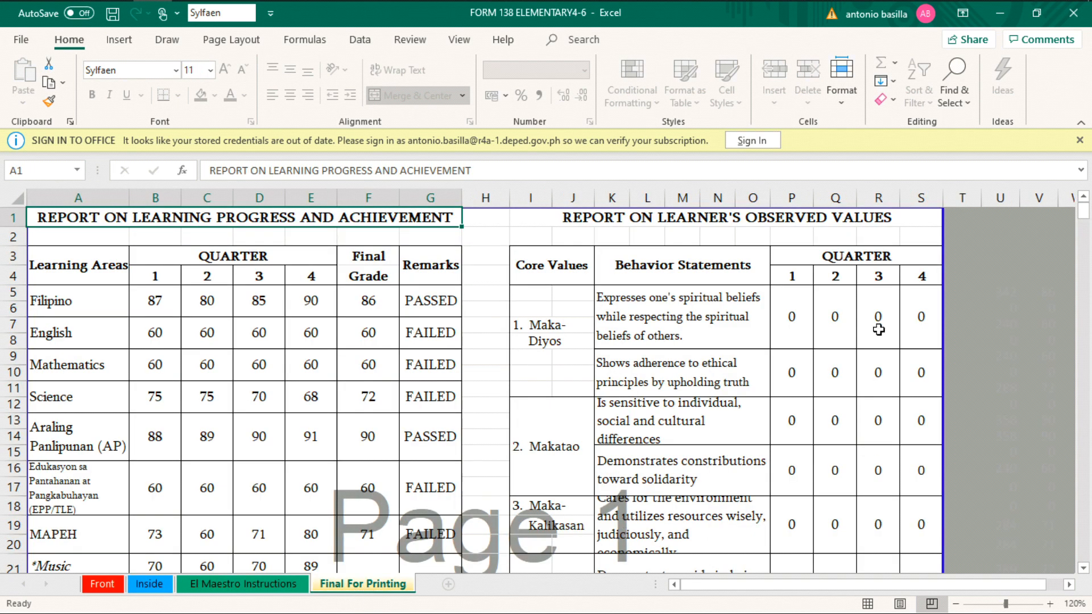
pyautogui.click(148, 585)
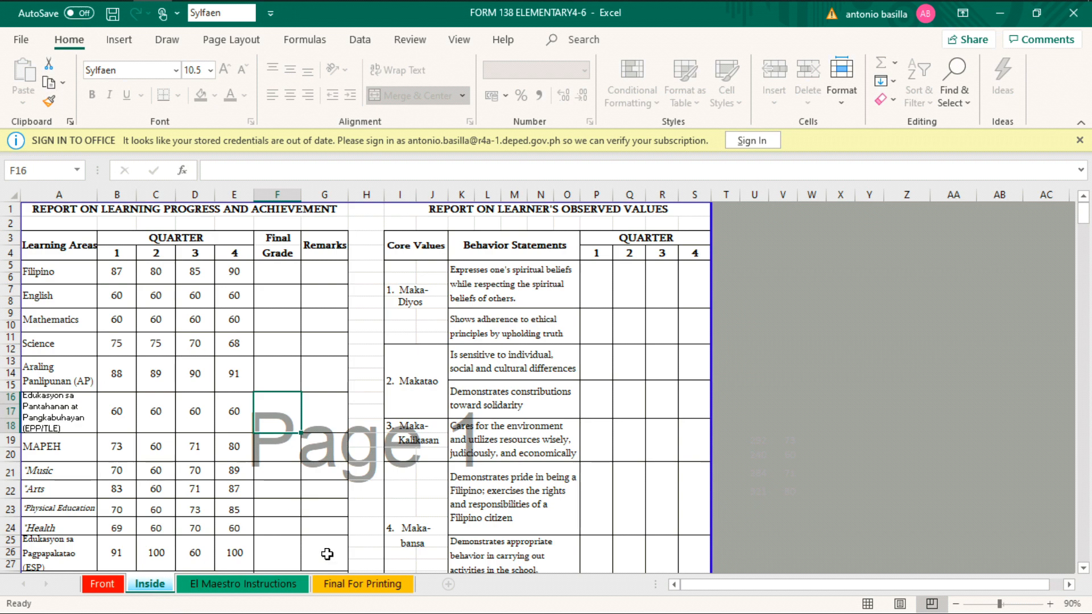
pyautogui.click(344, 585)
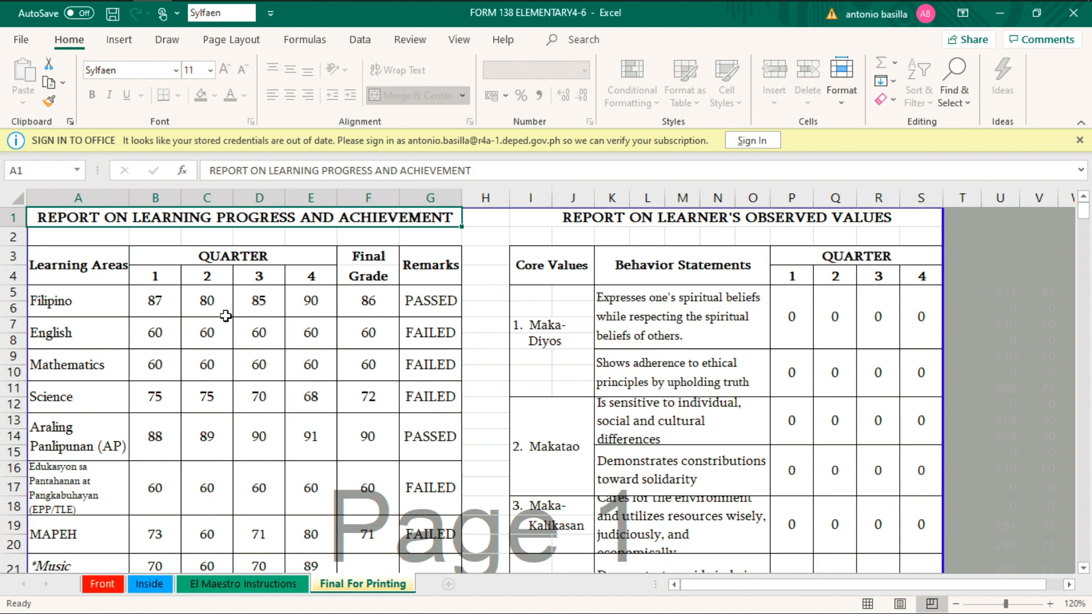
# Clear the four quarters' grades from Filipino through EPP/TLE on the Inside sheet.
pyautogui.click(149, 584)
pyautogui.moveTo(116, 275); pyautogui.dragTo(221, 399)
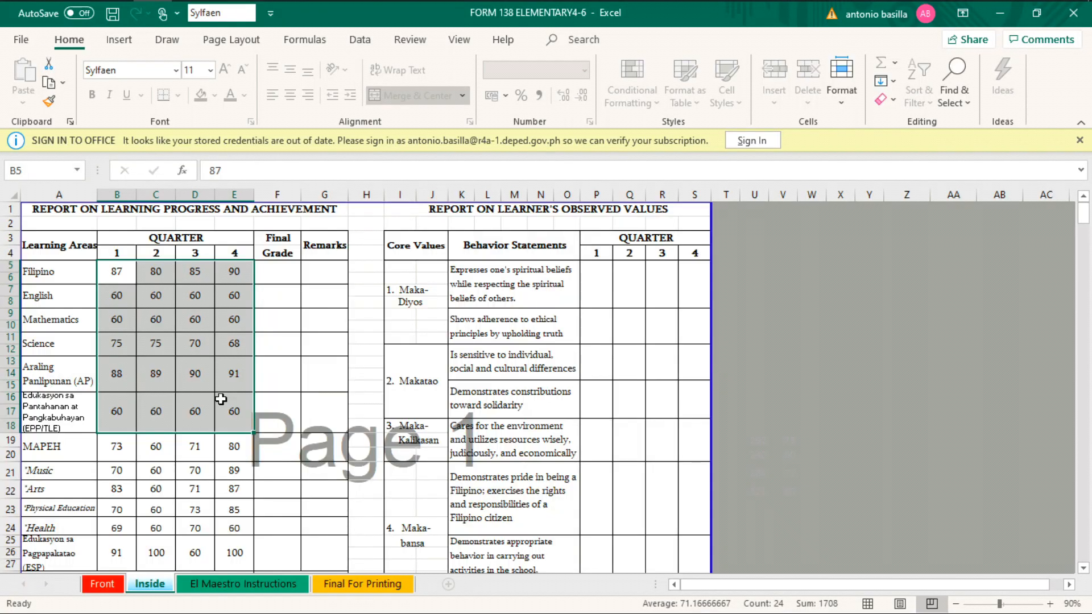
pyautogui.press('Delete')
pyautogui.click(286, 388)
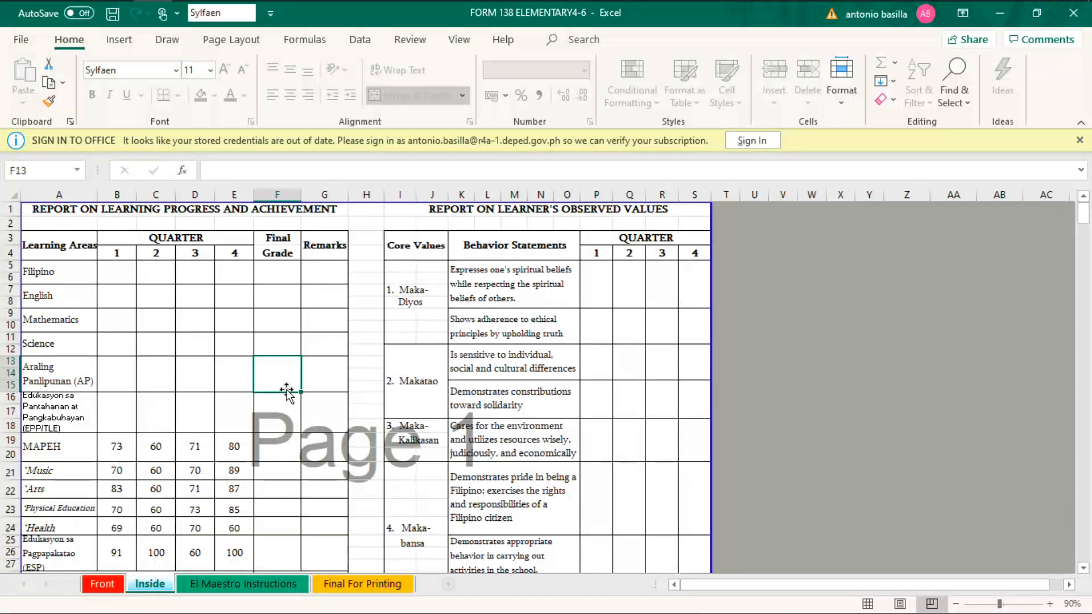
# Check the first-quarter MAPEH cell's formula and the second-quarter Music grade cell.
pyautogui.click(120, 452)
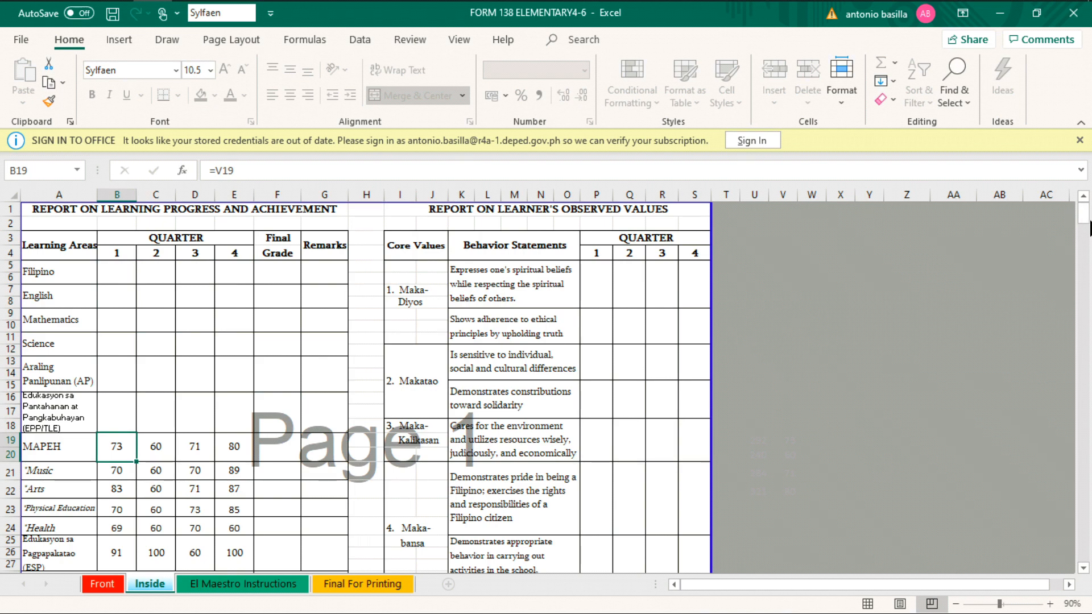
pyautogui.click(1083, 568)
pyautogui.click(1082, 568)
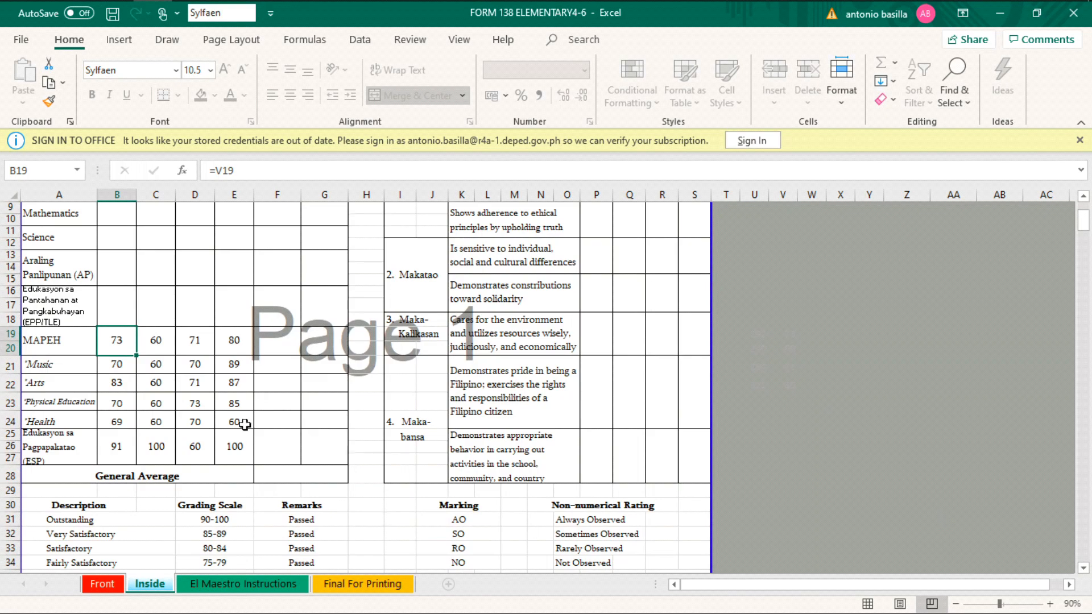
pyautogui.click(149, 364)
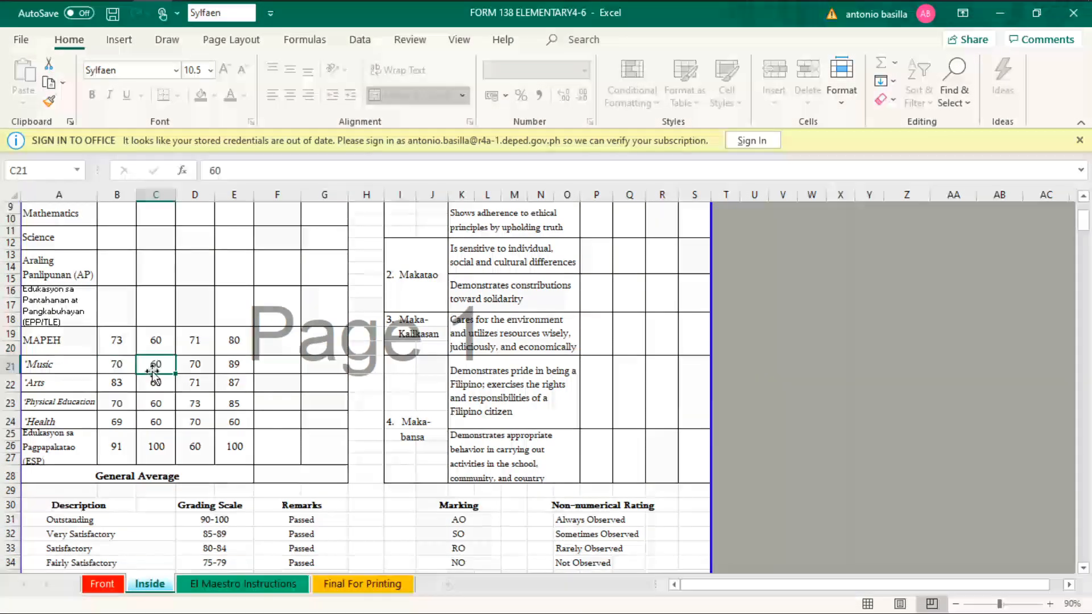
pyautogui.click(125, 342)
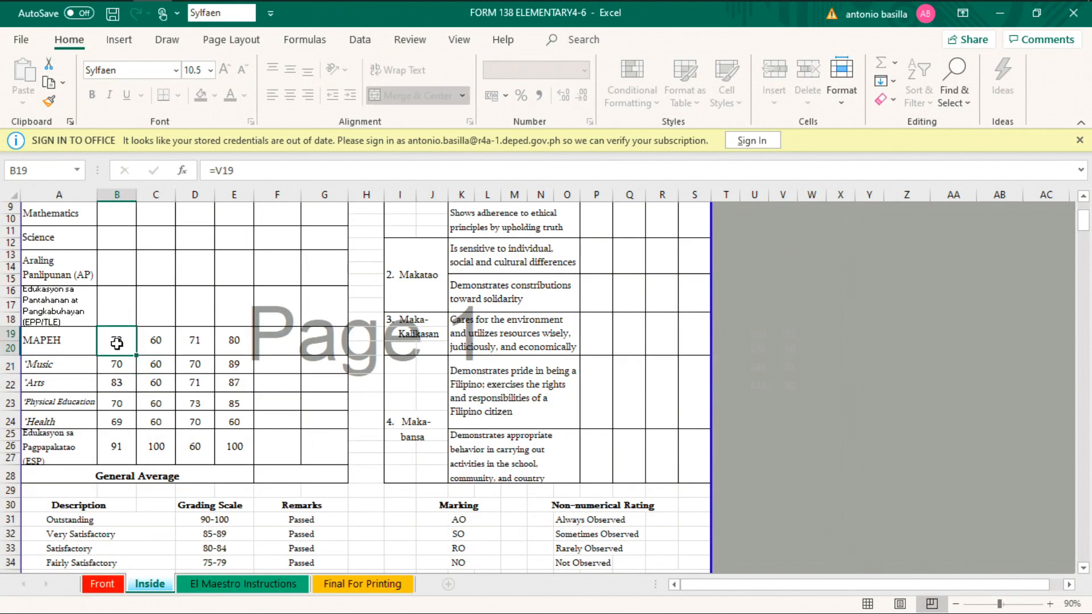
# Clear all four quarters' grades for Music, Arts, Physical Education and Health, and select the first-quarter MAPEH cell.
pyautogui.moveTo(117, 365); pyautogui.dragTo(228, 422)
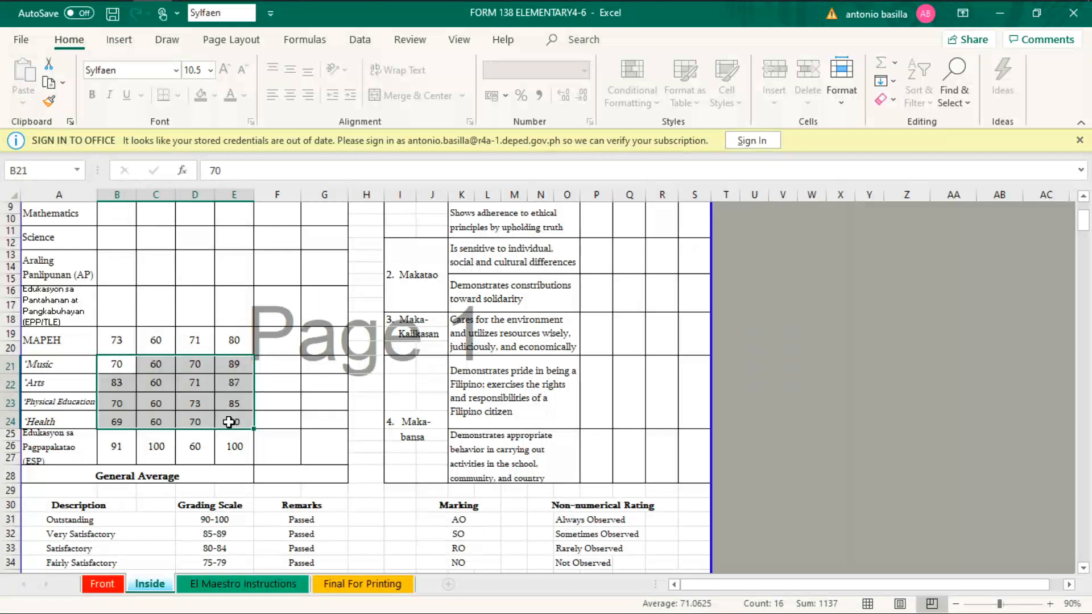
pyautogui.press('Delete')
pyautogui.click(128, 336)
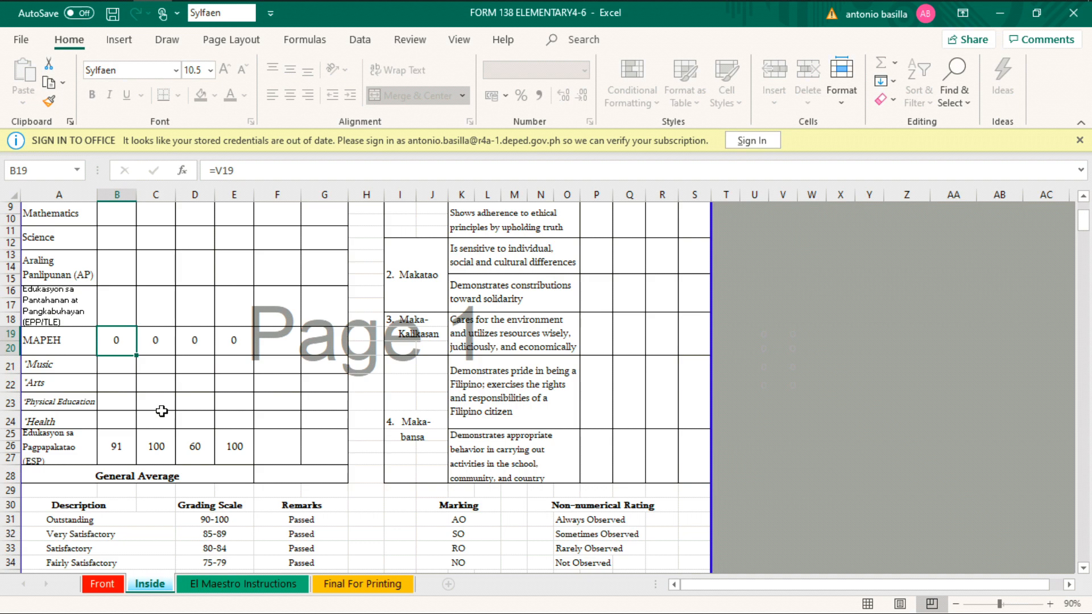
# Try to edit the first-quarter and fourth-quarter MAPEH grade cells to test their formula protection.
pyautogui.doubleClick(117, 347)
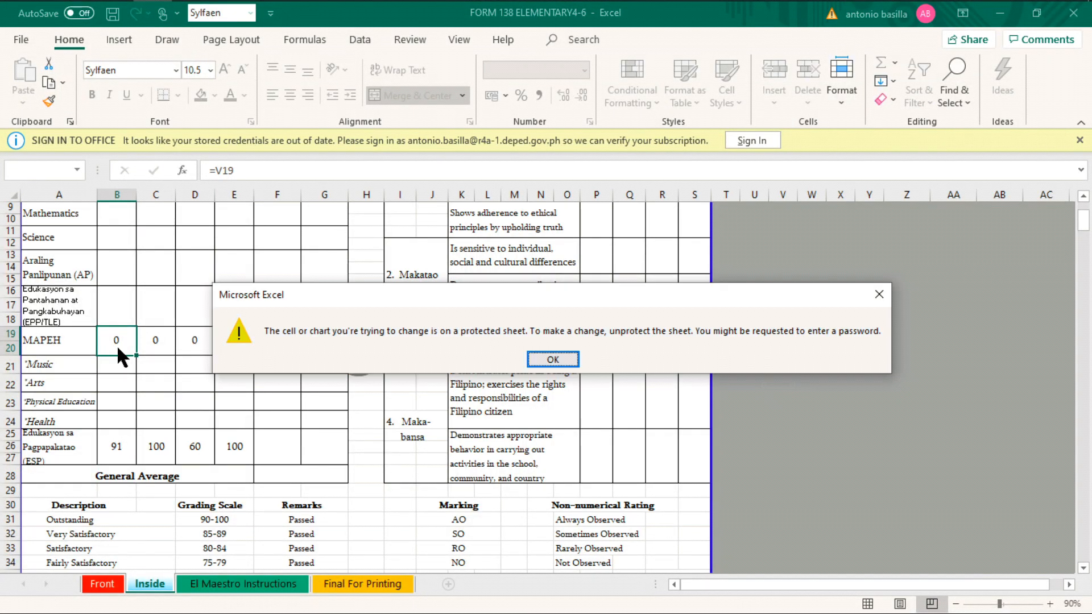
pyautogui.click(878, 294)
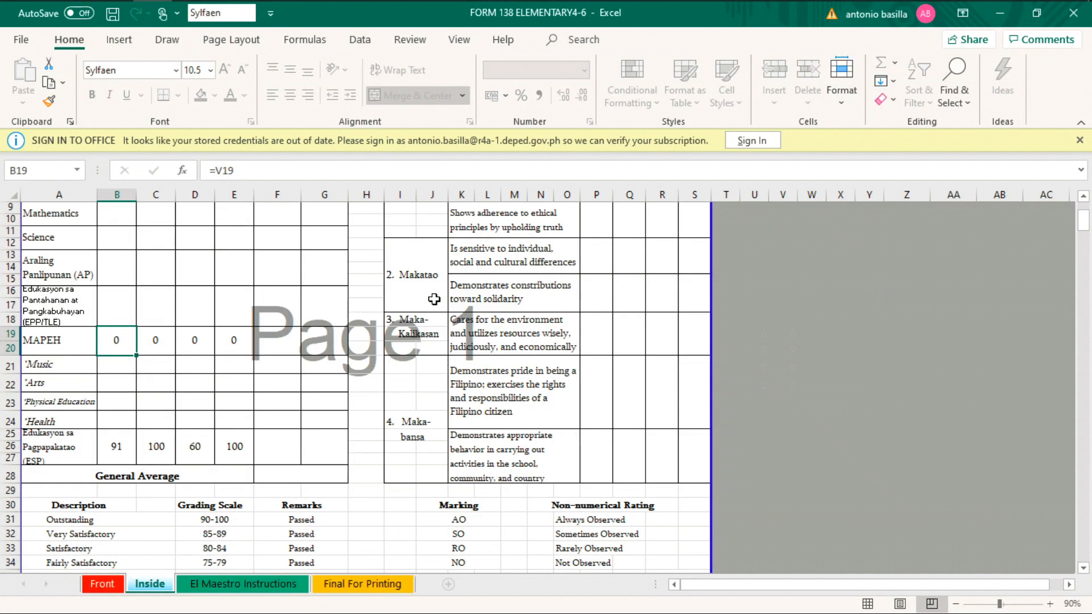
pyautogui.doubleClick(248, 334)
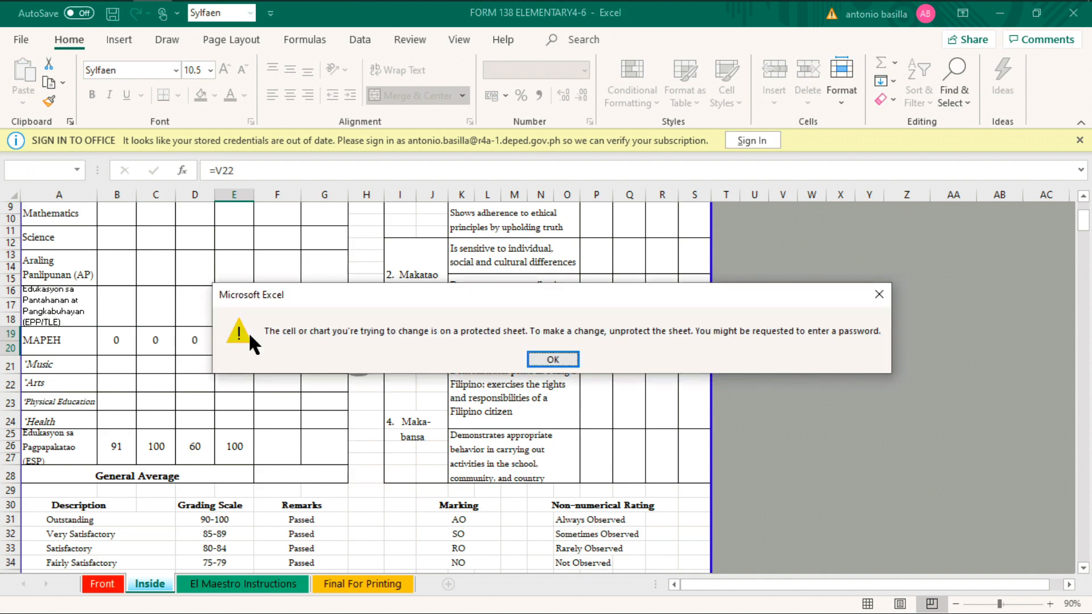
pyautogui.click(879, 294)
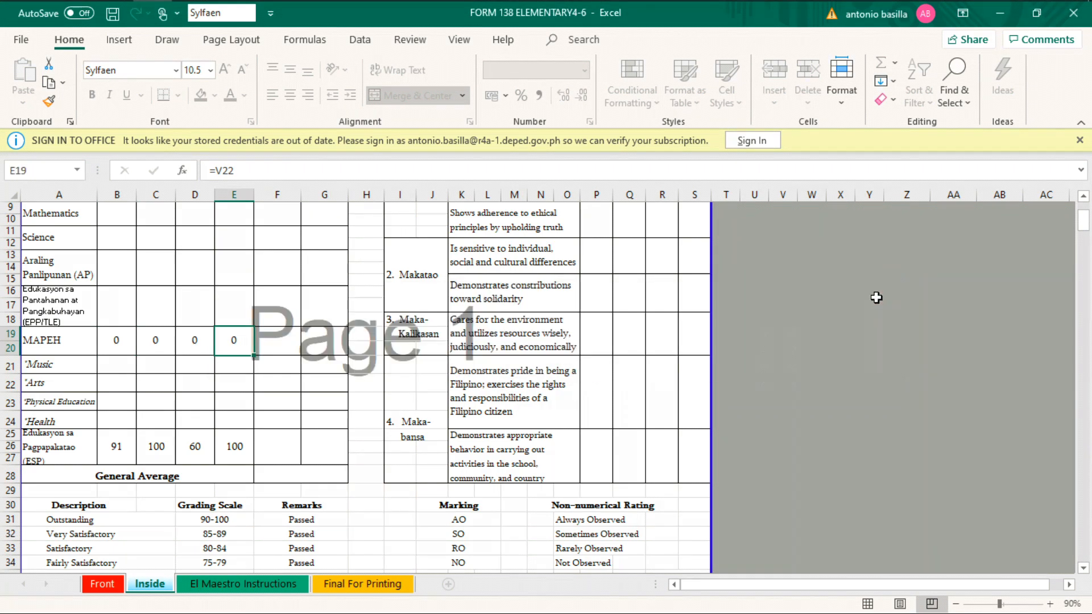
# Clear the four quarters' ESP grades on the Inside sheet, and check the grades table on the Final For Printing sheet.
pyautogui.moveTo(122, 445); pyautogui.dragTo(236, 452)
pyautogui.press('Delete')
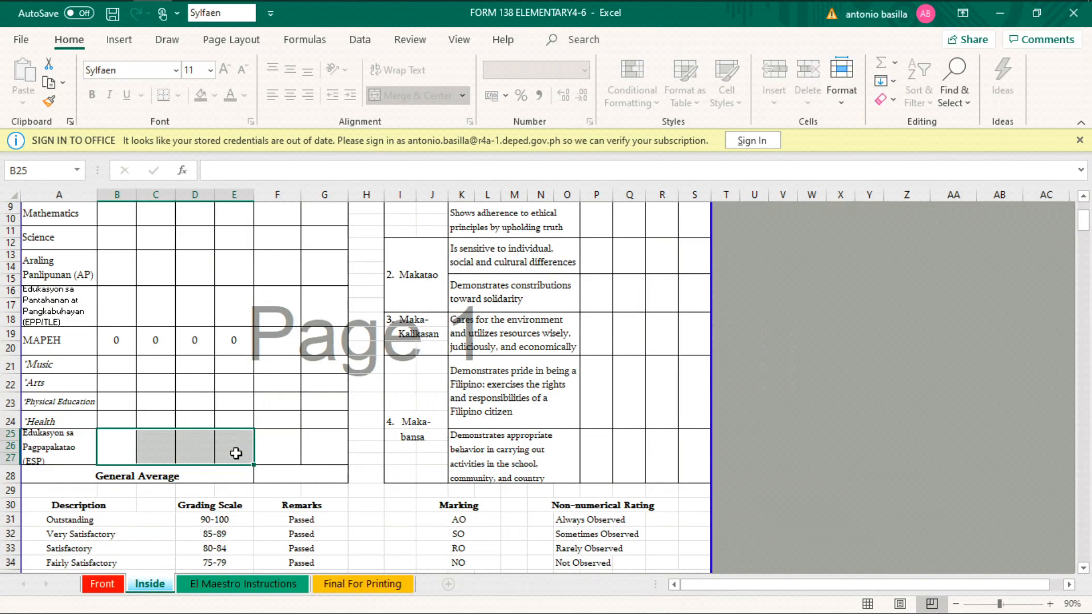
pyautogui.moveTo(1083, 222); pyautogui.dragTo(1082, 213)
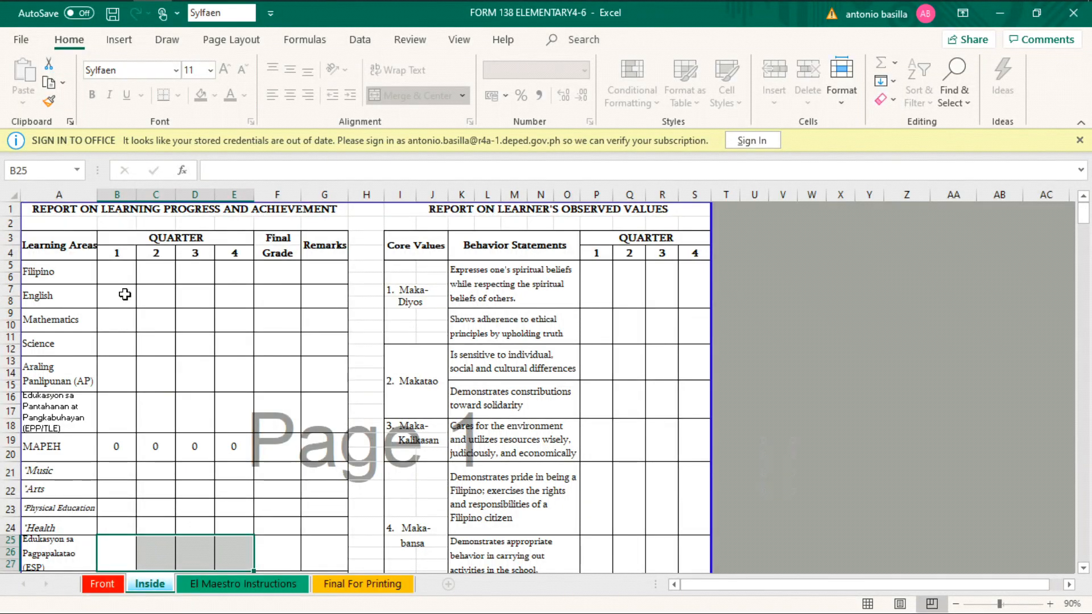
pyautogui.click(347, 585)
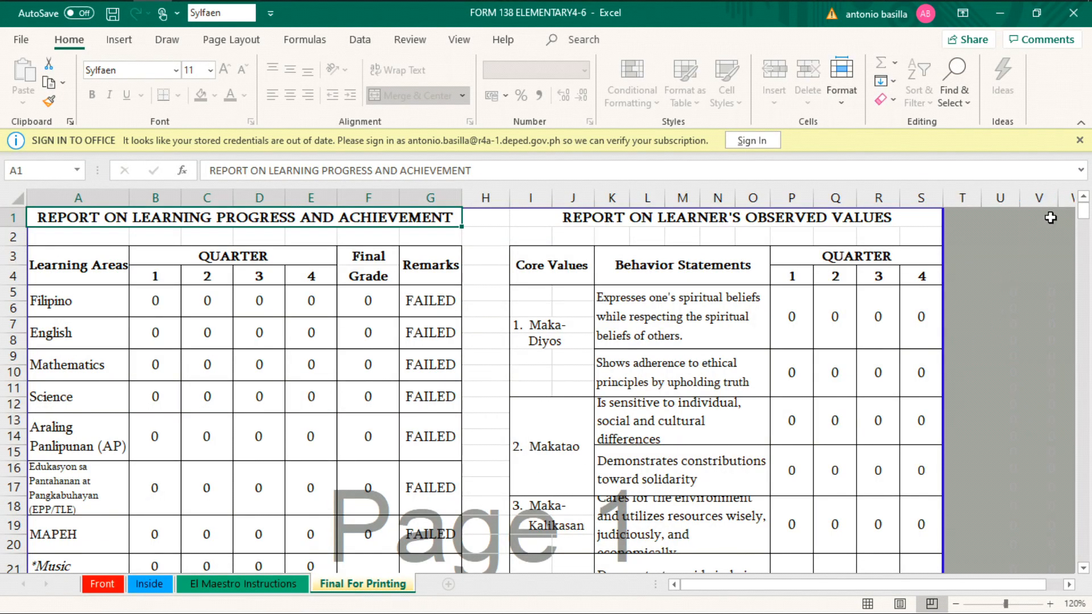
pyautogui.moveTo(1087, 225); pyautogui.dragTo(1087, 228)
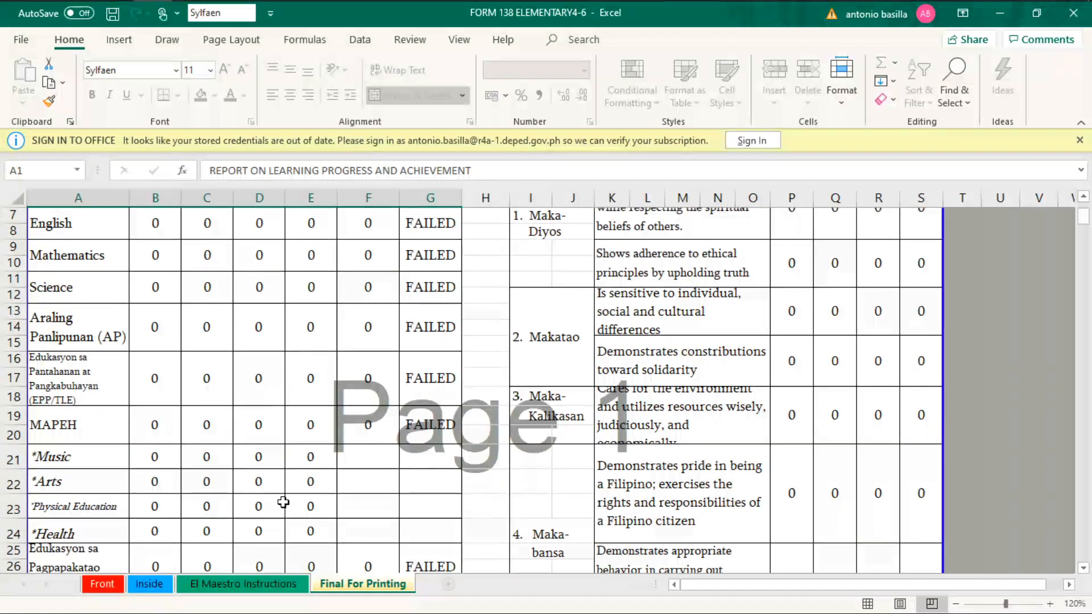
# Enter 100 on the Inside sheet as the first-quarter grade for each learning area from Filipino through EPP/TLE.
pyautogui.click(148, 583)
pyautogui.click(115, 276)
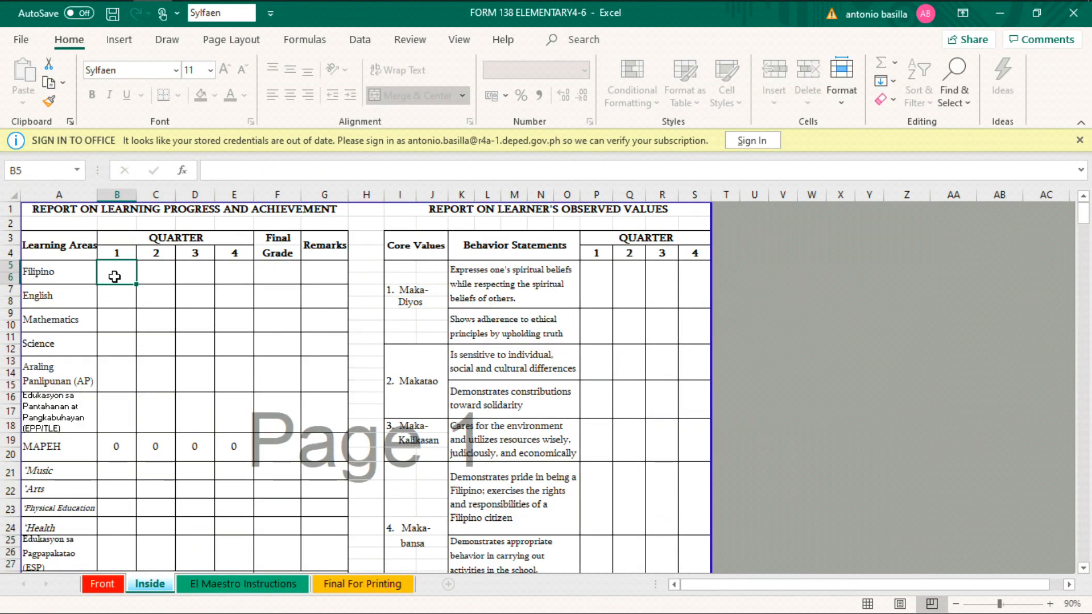
pyautogui.write('100')
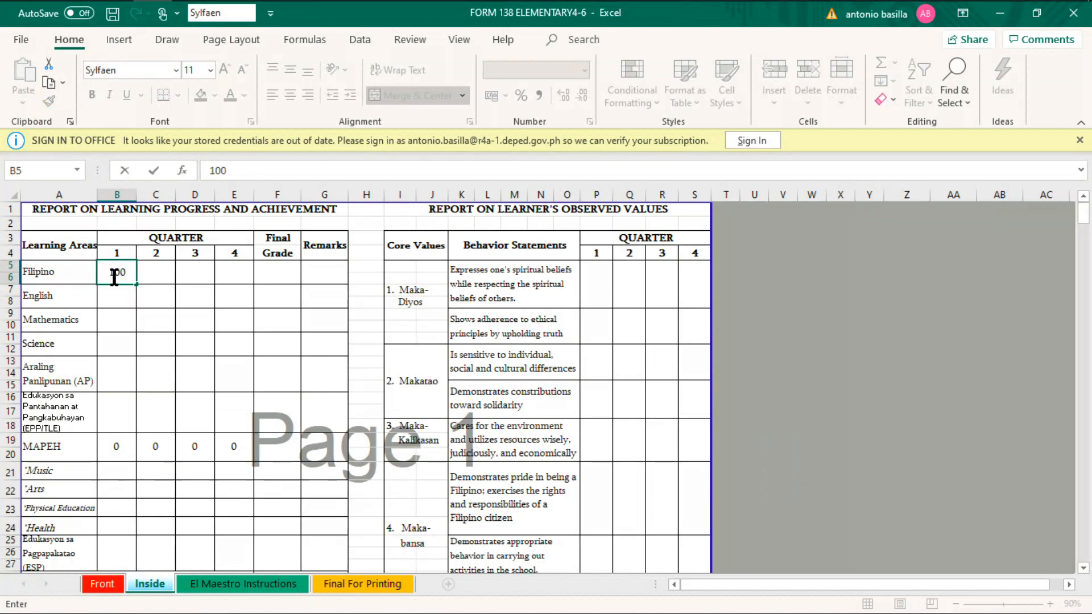
pyautogui.press('Return')
pyautogui.write('100')
pyautogui.press('Return')
pyautogui.write('100')
pyautogui.press('Return')
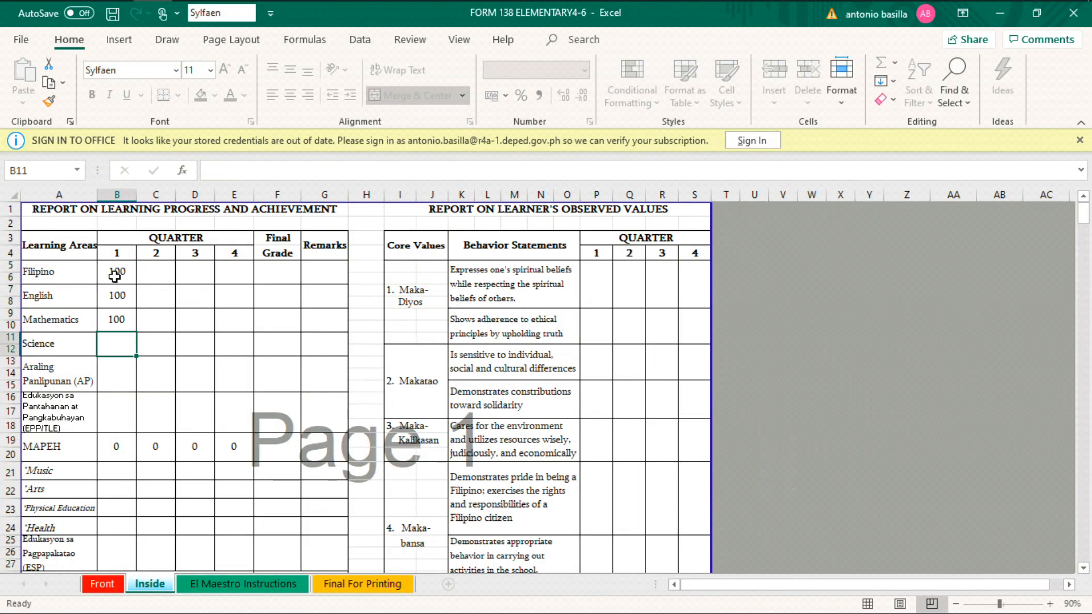
pyautogui.write('100')
pyautogui.press('Return')
pyautogui.write('100')
pyautogui.press('Return')
pyautogui.write('100')
pyautogui.press('Return')
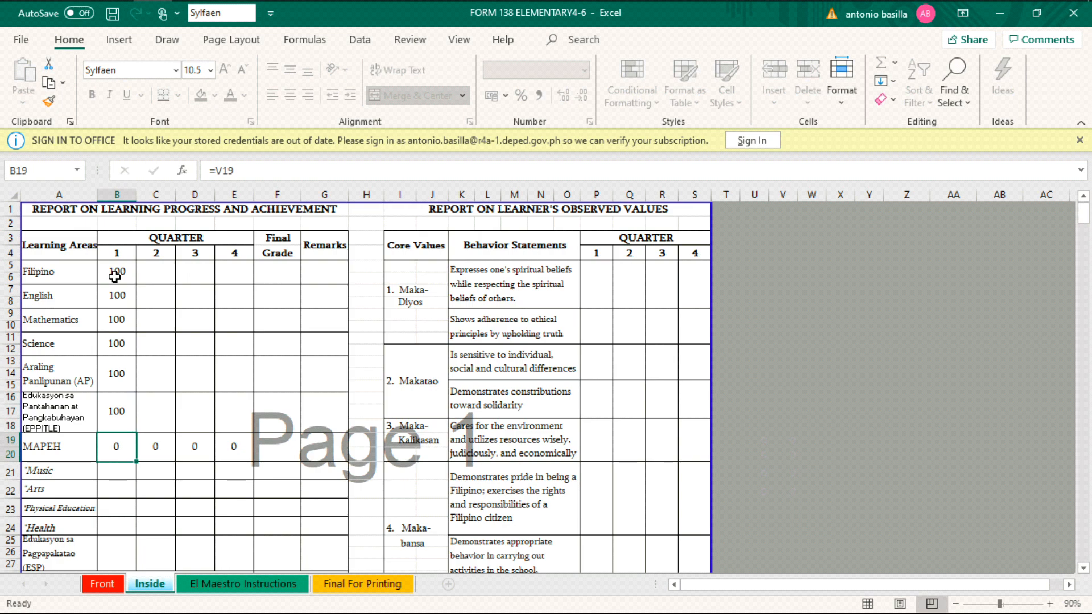
# Enter the first-quarter MAPEH component grades: Health 90, Physical Education 90, Arts 95 and Music 90.
pyautogui.click(122, 471)
pyautogui.press('Down')
pyautogui.press('Down')
pyautogui.press('Down')
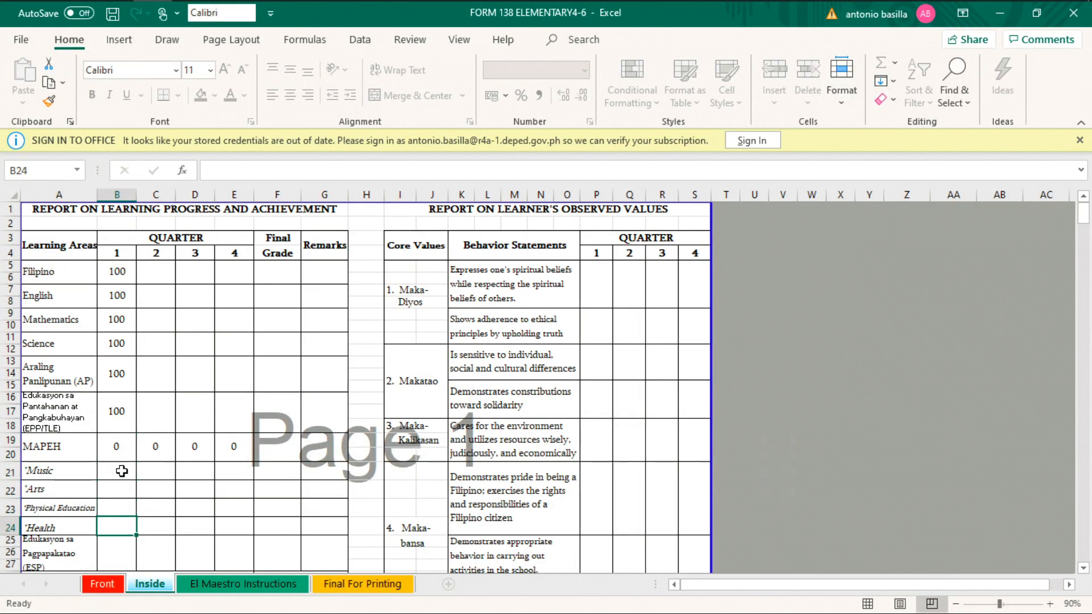
pyautogui.write('90')
pyautogui.press('Up')
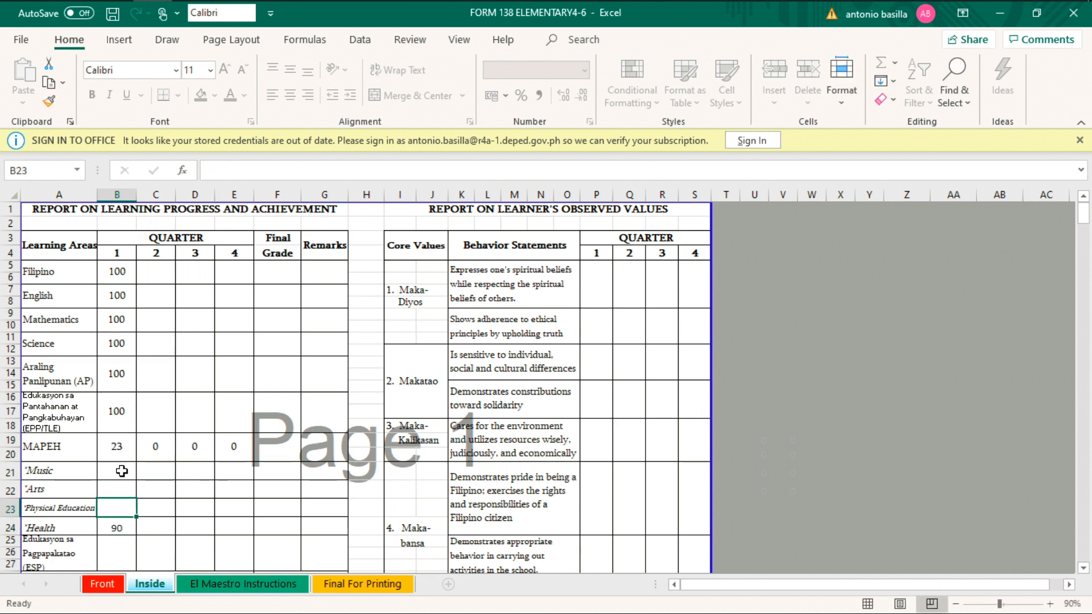
pyautogui.write('90')
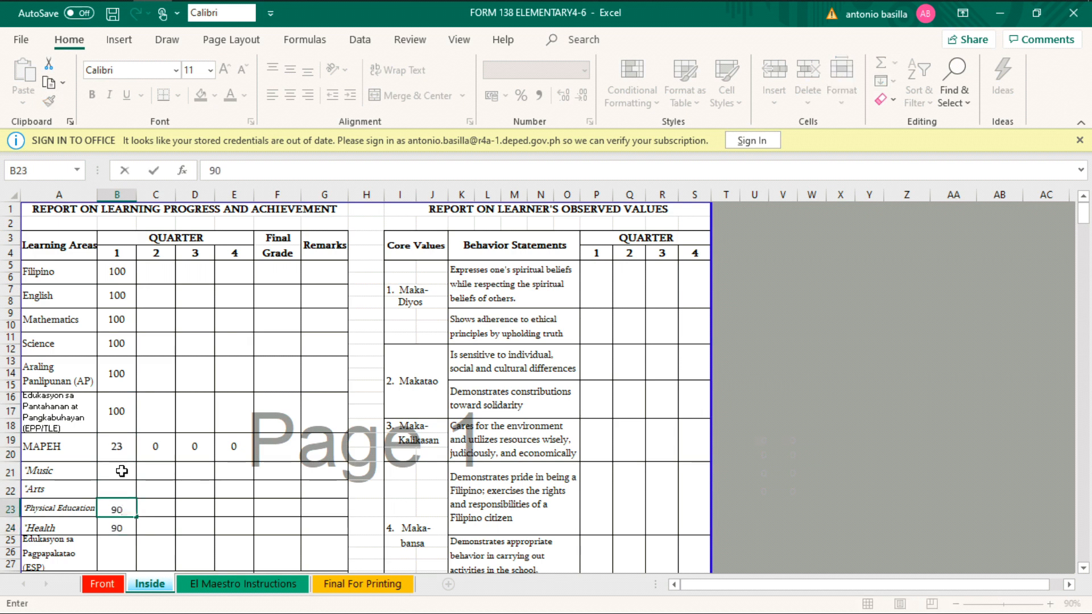
pyautogui.press('Up')
pyautogui.write('95')
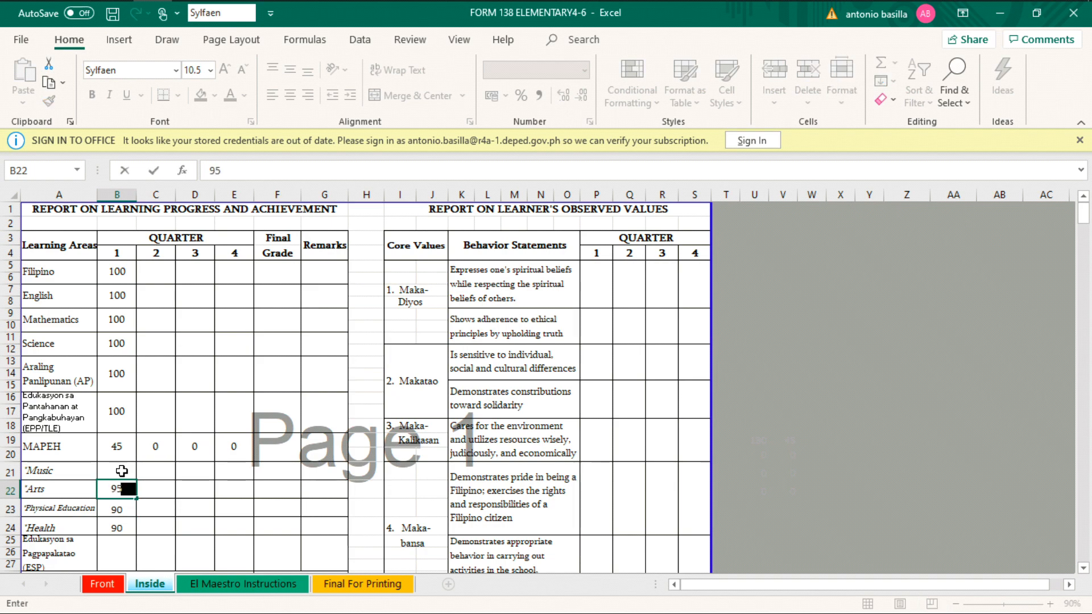
pyautogui.press('Up')
pyautogui.write('90')
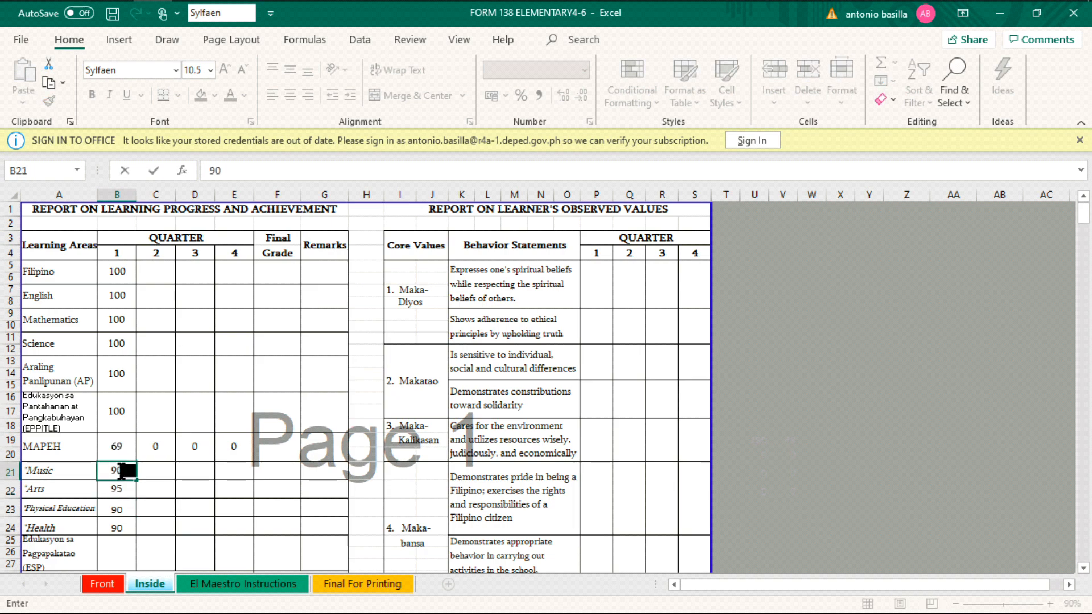
pyautogui.press('Return')
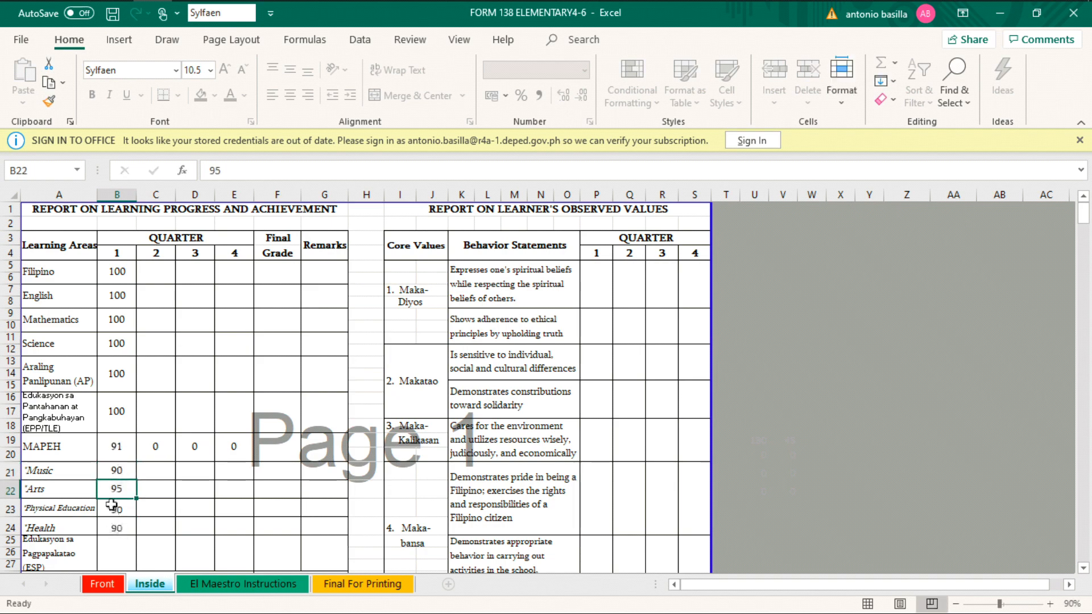
# Check the first-quarter MAPEH cell's formula, and enter 100 as the first-quarter ESP grade.
pyautogui.click(113, 444)
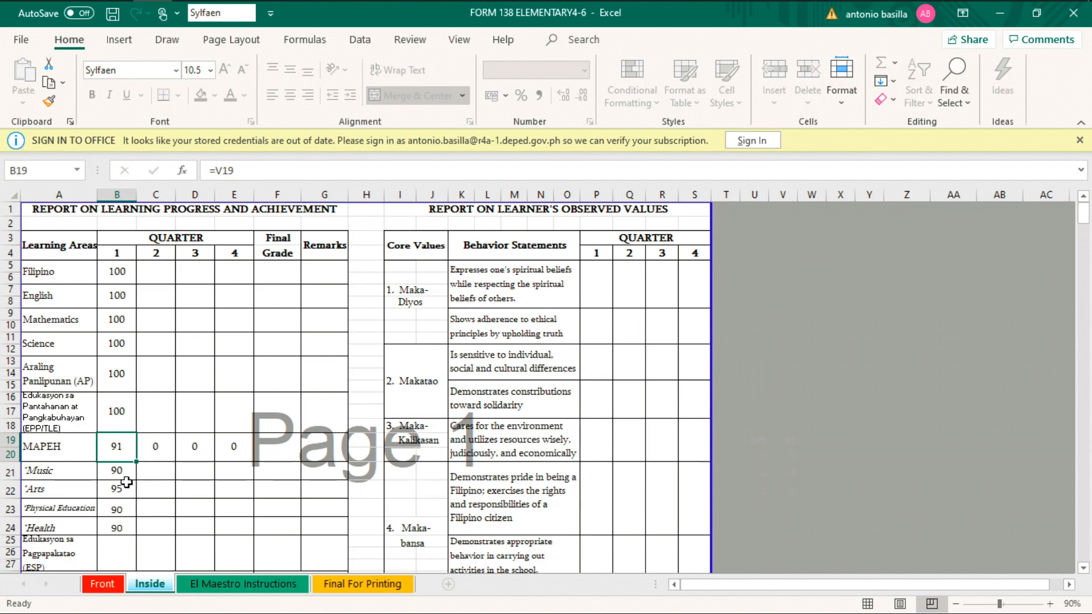
pyautogui.click(123, 552)
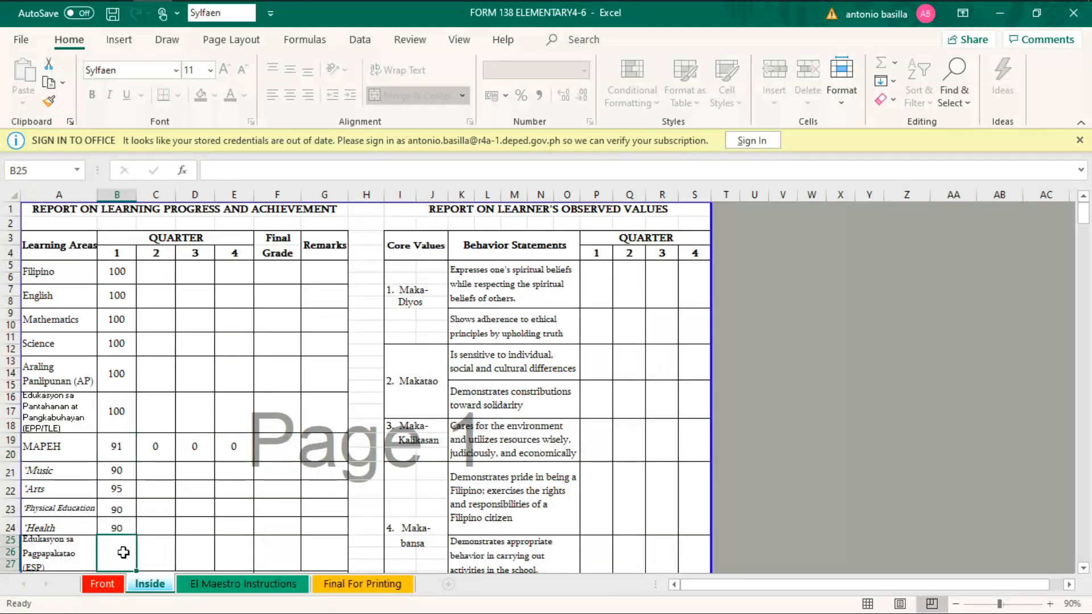
pyautogui.write('100')
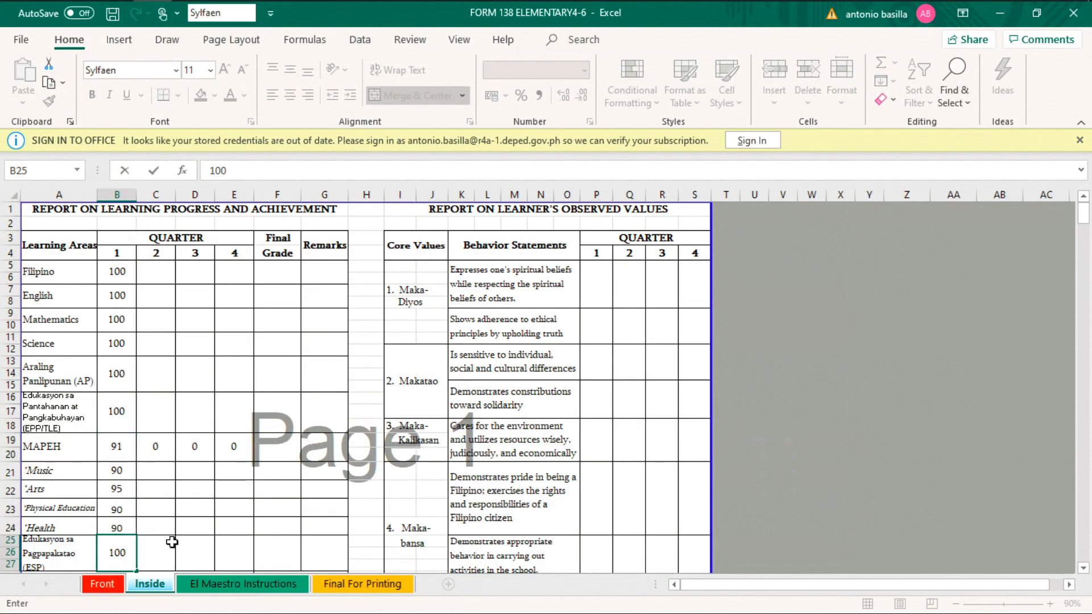
pyautogui.click(185, 540)
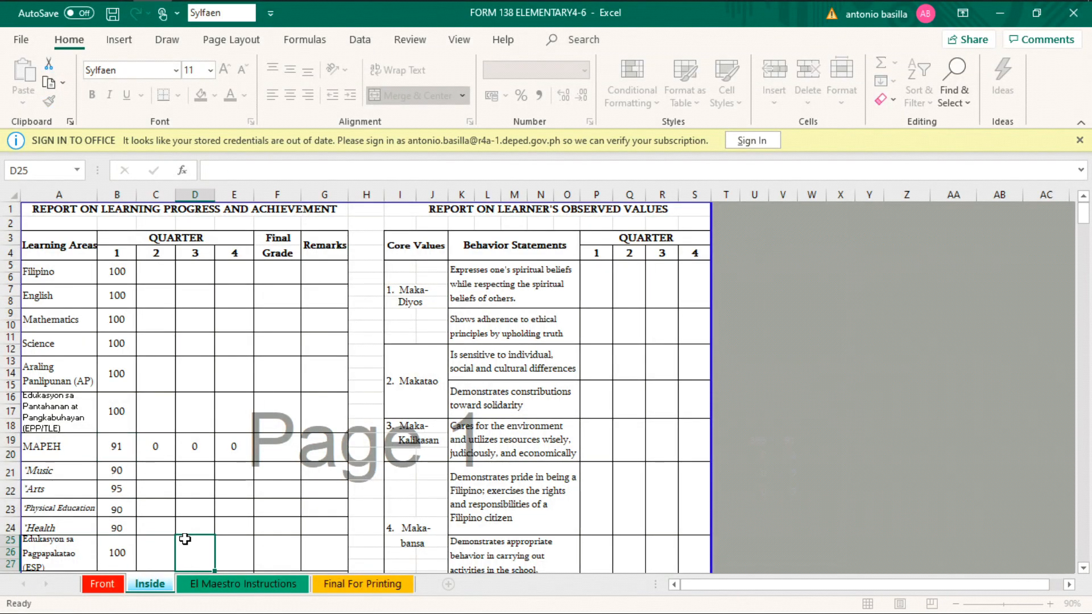
# Review the first-quarter grades, final grades and remarks on the Final For Printing sheet.
pyautogui.click(364, 585)
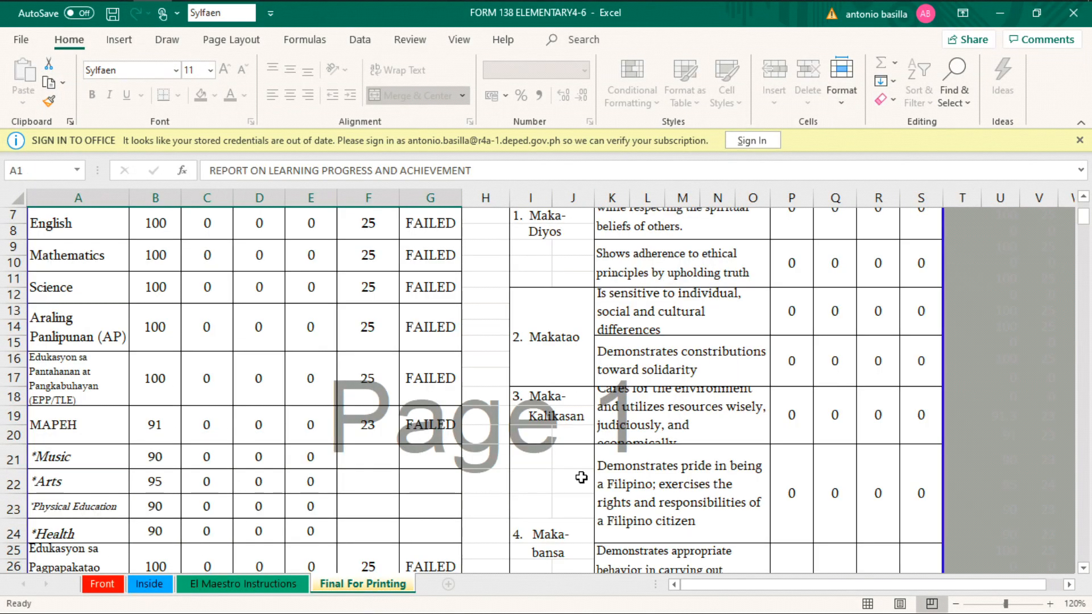
pyautogui.click(1087, 233)
pyautogui.click(1085, 223)
pyautogui.click(157, 582)
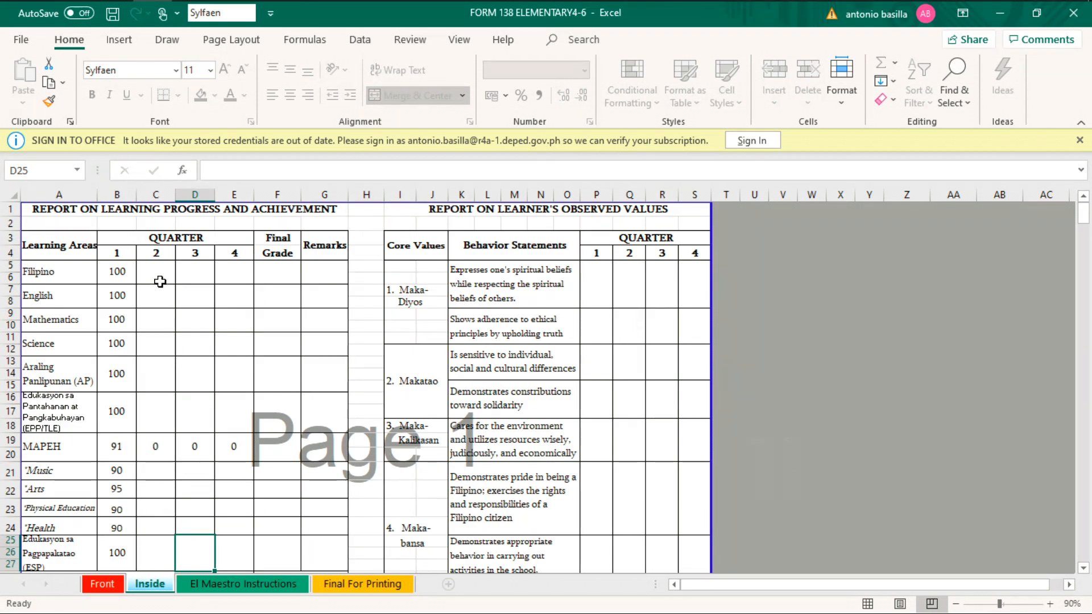
pyautogui.click(364, 584)
# Enter 100 for all second- and third-quarter grades on the Inside sheet except the MAPEH formula cells, and open the Final For Printing sheet.
pyautogui.click(149, 584)
pyautogui.click(158, 273)
pyautogui.write('100')
pyautogui.press('Return')
pyautogui.write('100')
pyautogui.press('Return')
pyautogui.write('100')
pyautogui.press('Return')
pyautogui.click(159, 469)
pyautogui.write('100')
pyautogui.press('Return')
pyautogui.write('100')
pyautogui.press('Return')
pyautogui.write('100')
pyautogui.press('Return')
pyautogui.write('100')
pyautogui.write('100')
pyautogui.press('Return')
pyautogui.write('100')
pyautogui.press('Return')
pyautogui.write('100')
pyautogui.press('Return')
pyautogui.click(364, 584)
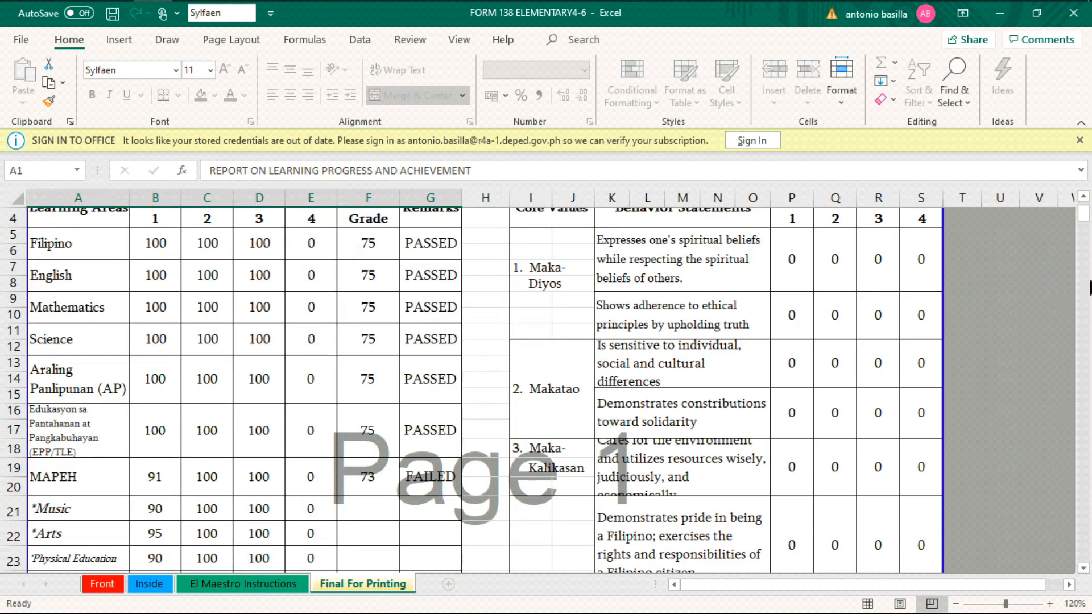
# Enter 100 on the Inside sheet as the fourth-quarter grade for each learning area from Filipino through EPP/TLE.
pyautogui.click(149, 584)
pyautogui.click(223, 249)
pyautogui.write('100')
pyautogui.press('Return')
pyautogui.write('100')
pyautogui.press('Return')
pyautogui.write('100')
pyautogui.press('Left')
pyautogui.write('100')
pyautogui.press('Left')
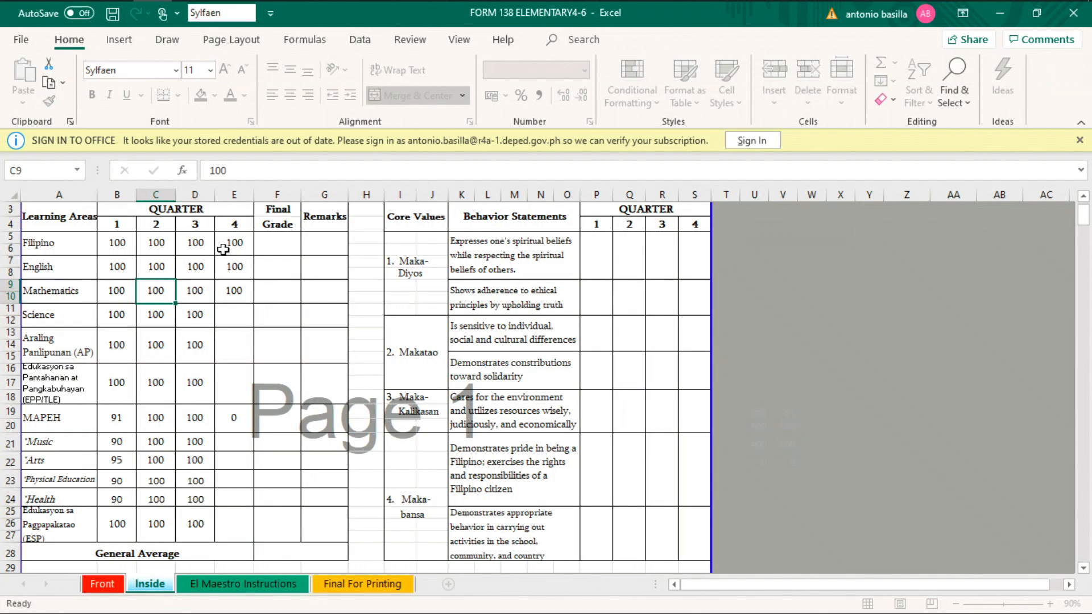
pyautogui.press('Down')
pyautogui.press('Right')
pyautogui.press('Right')
pyautogui.write('100')
pyautogui.press('Return')
pyautogui.write('100')
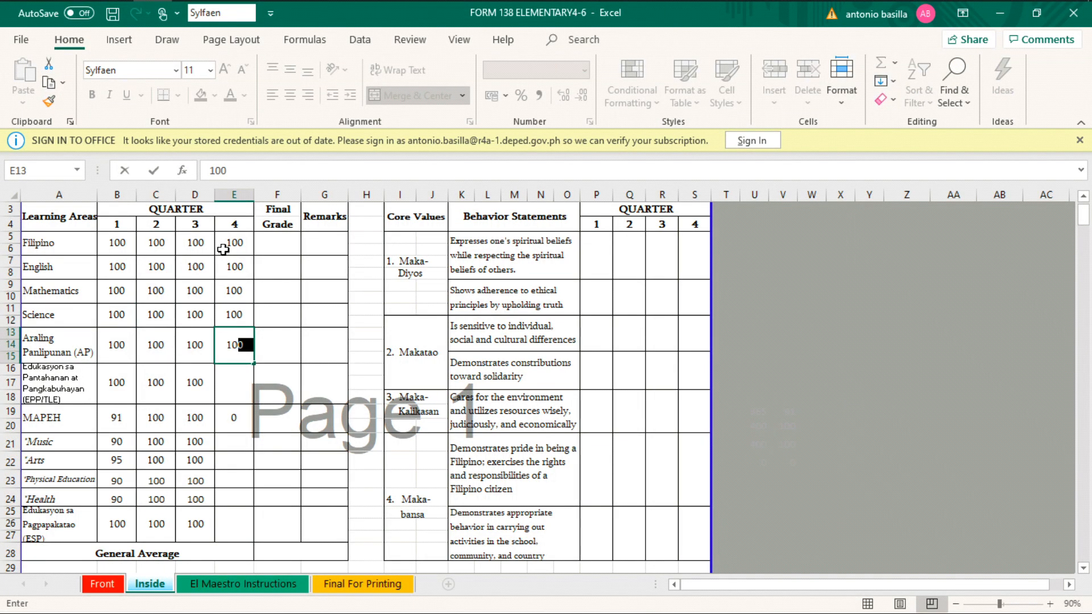
pyautogui.press('Return')
pyautogui.write('100')
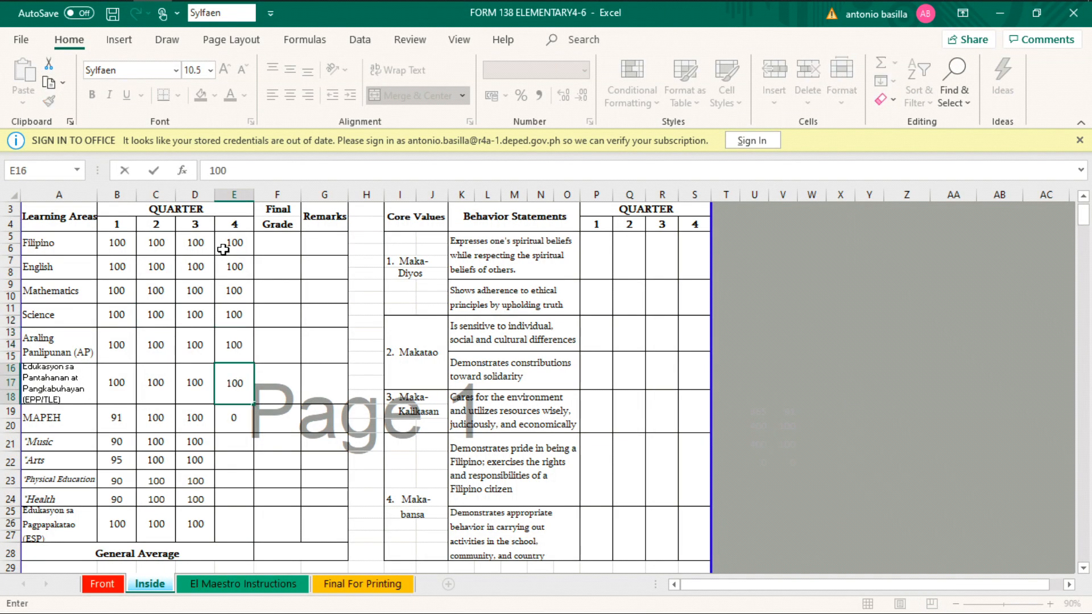
pyautogui.press('Return')
# Enter 100 as the fourth-quarter grade for Music, Arts, Physical Education, Health and ESP.
pyautogui.press('Down')
pyautogui.write('100')
pyautogui.hotkey('ctrl', 'Return')
pyautogui.press('Return')
pyautogui.write('100')
pyautogui.press('Return')
pyautogui.write('100')
pyautogui.press('Return')
pyautogui.write('100')
pyautogui.press('Return')
pyautogui.write('1')
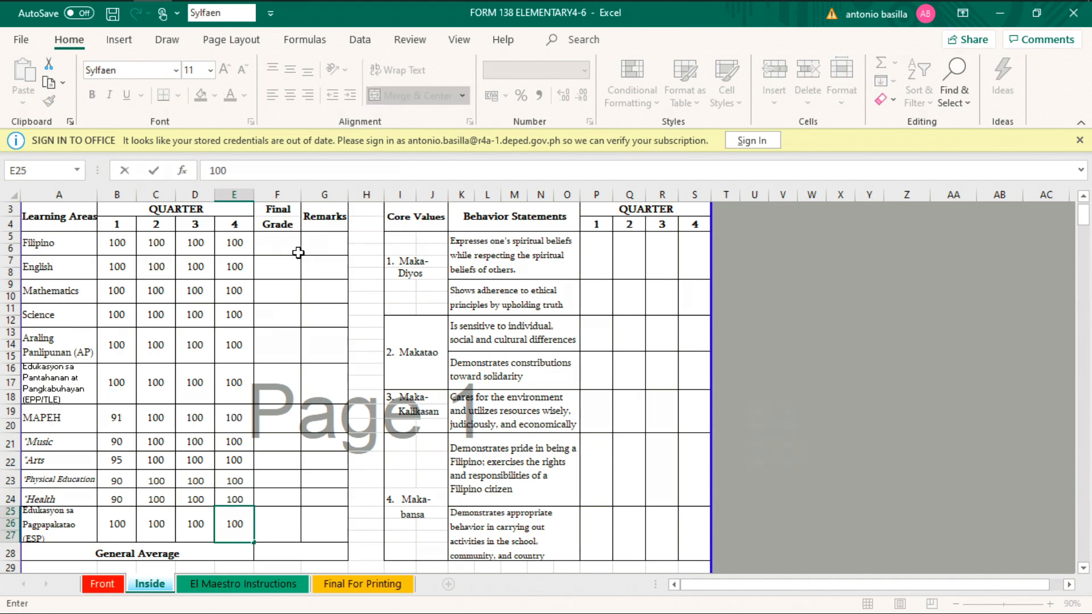
pyautogui.click(344, 436)
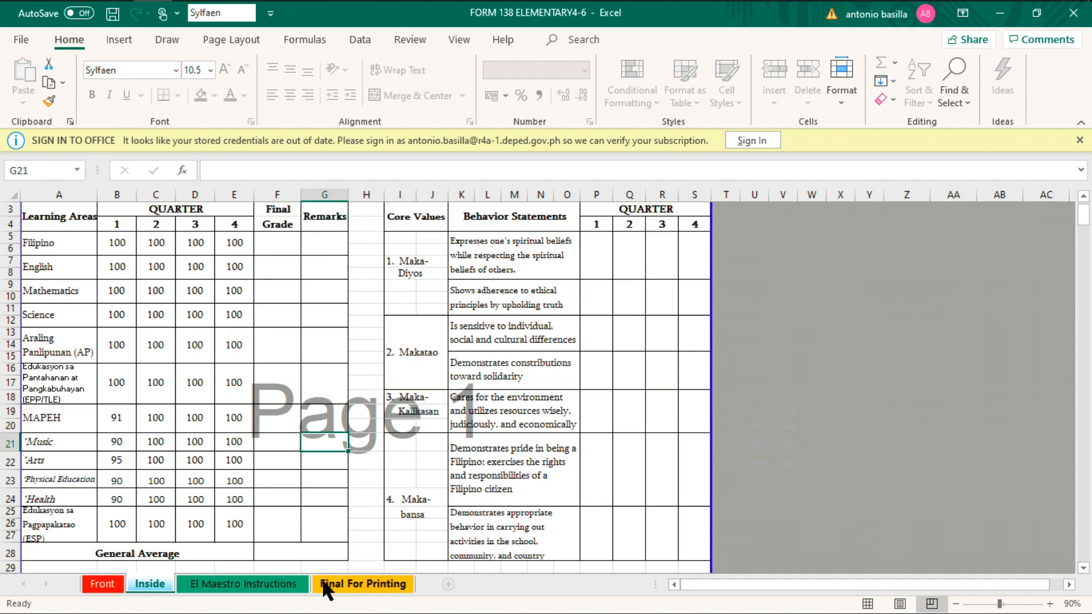
# Examine the final grades, remarks and General Average cell on the Final For Printing sheet.
pyautogui.click(344, 582)
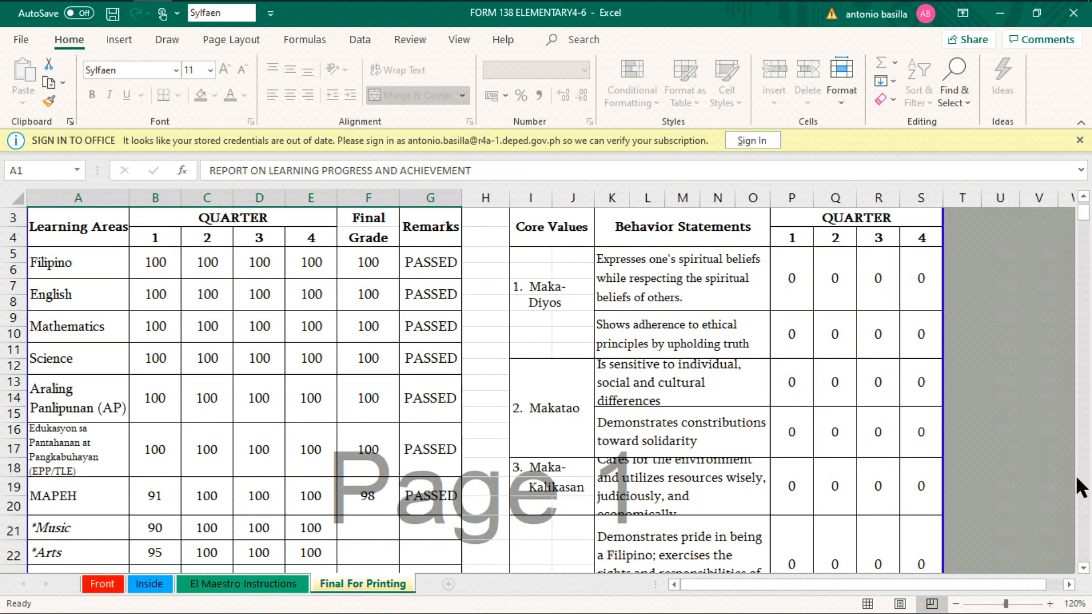
pyautogui.scroll(-3, 1085, 569)
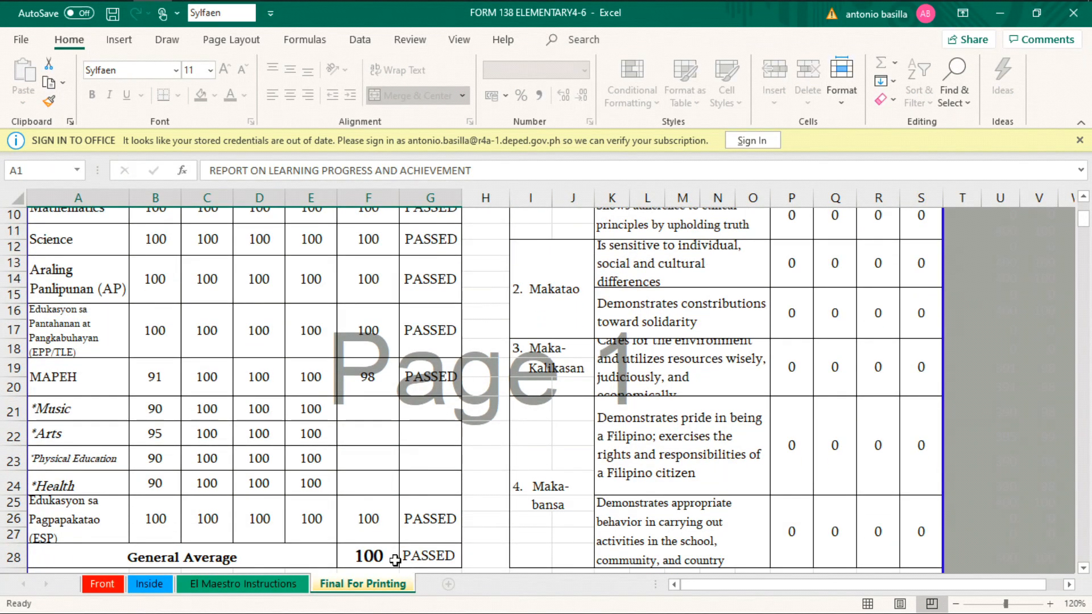
pyautogui.click(369, 559)
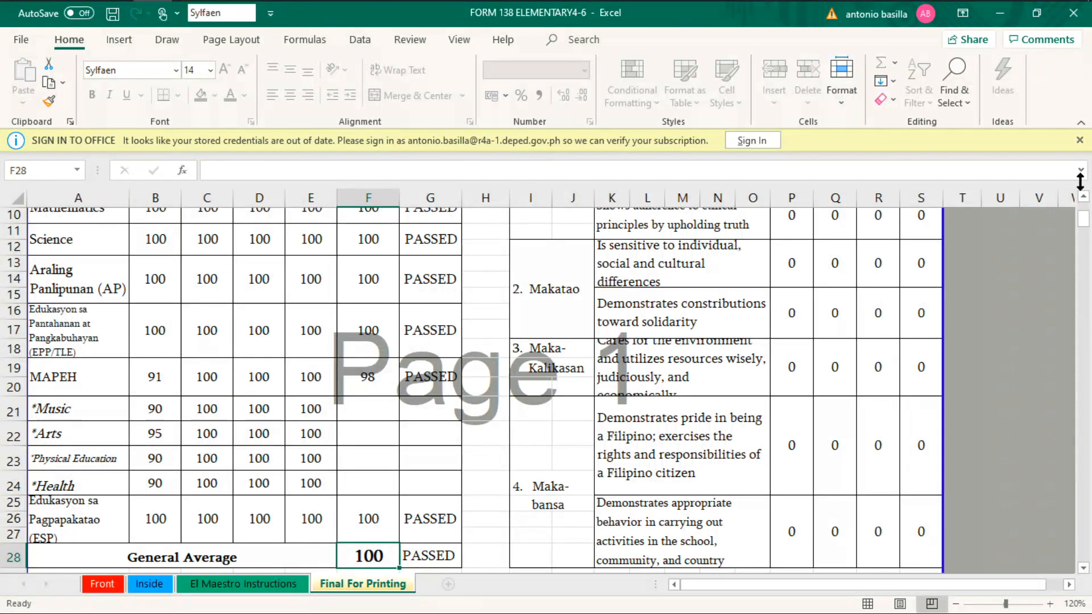
pyautogui.scroll(-6, 1087, 233)
pyautogui.scroll(6, 1087, 233)
# Change Filipino's grades for all four quarters to 60 on the Inside sheet.
pyautogui.click(150, 585)
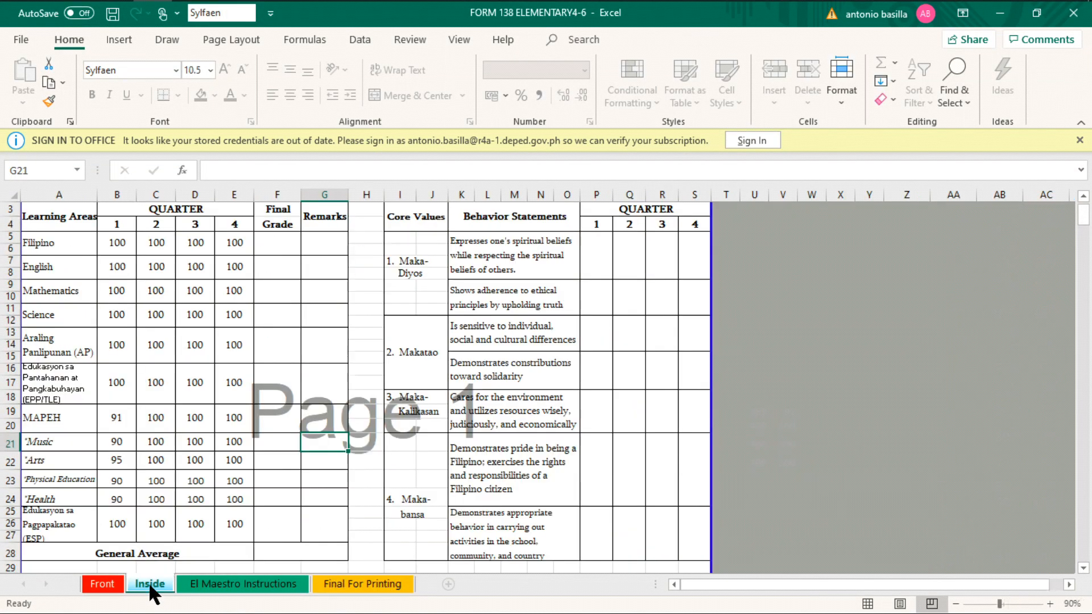
pyautogui.click(116, 251)
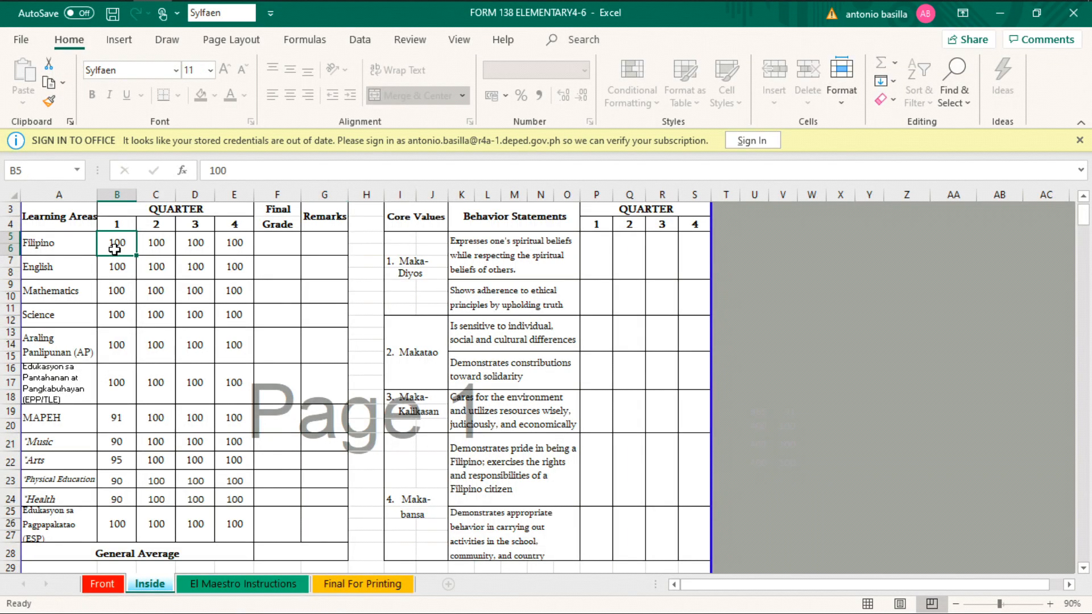
pyautogui.write('60')
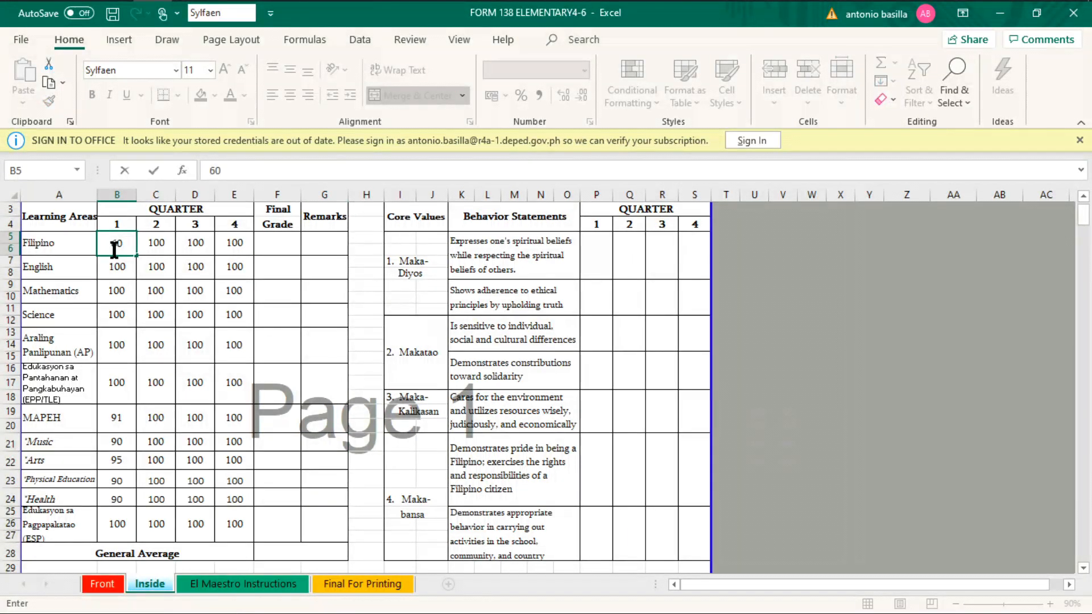
pyautogui.press('Tab')
pyautogui.write('60')
pyautogui.press('Tab')
pyautogui.write('60')
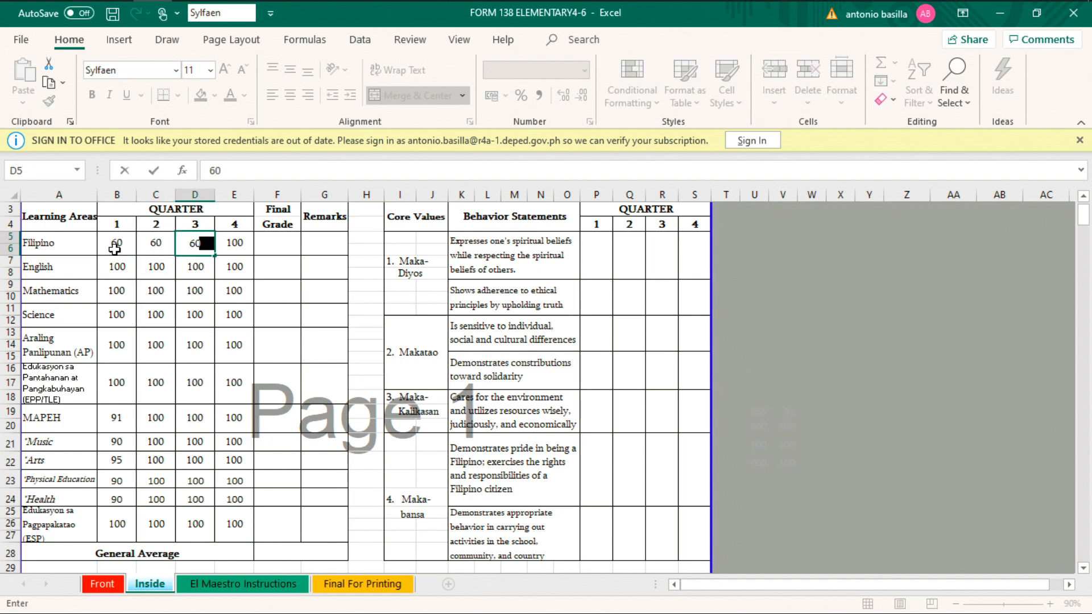
pyautogui.press('Tab')
pyautogui.write('60')
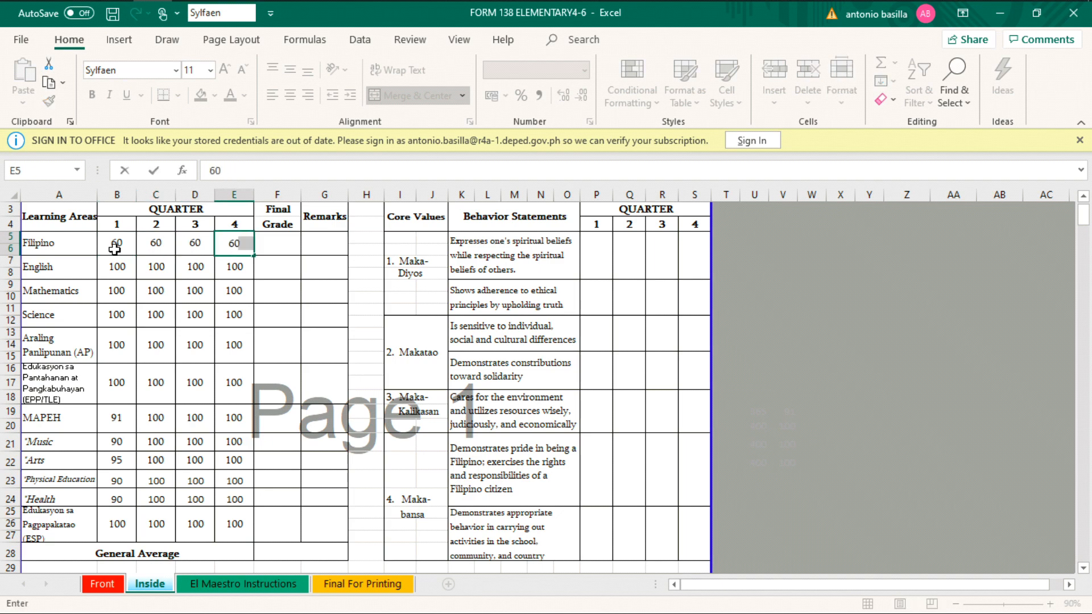
pyautogui.press('Tab')
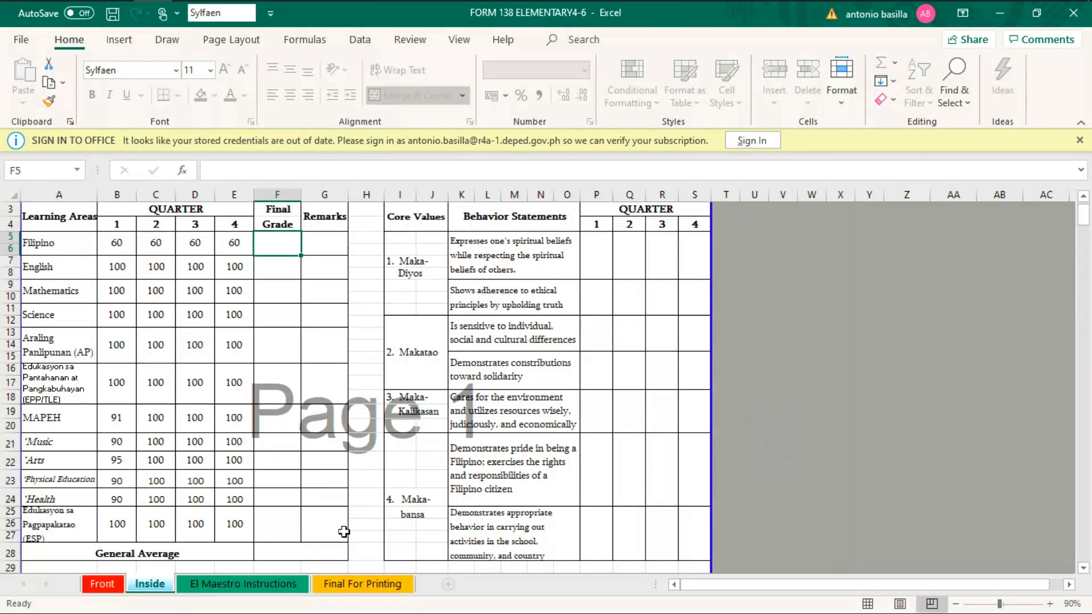
# Check Filipino's final grade and remark on the Final For Printing sheet.
pyautogui.click(362, 581)
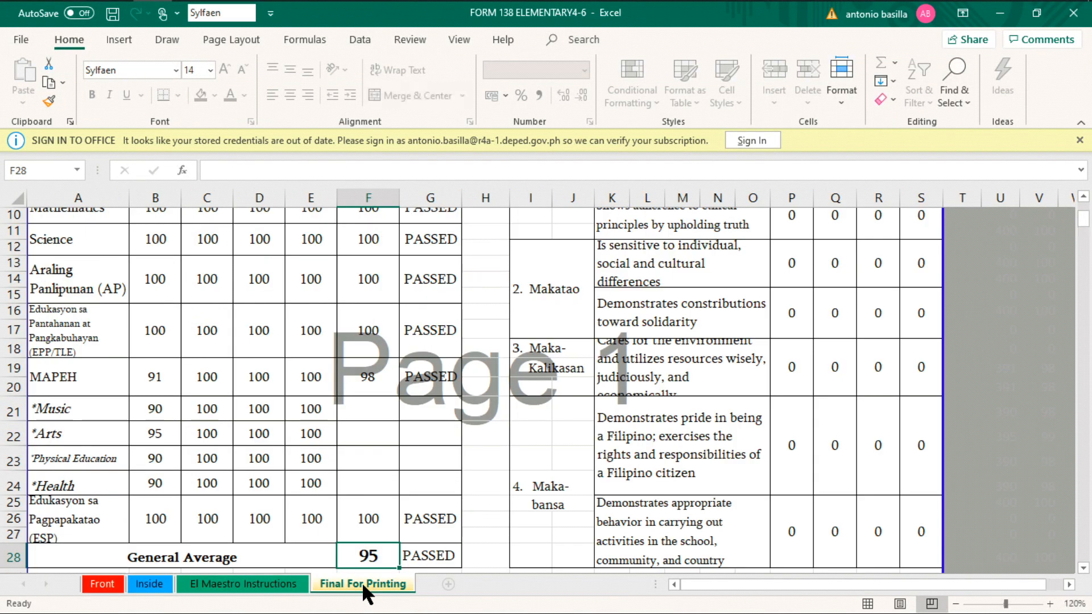
pyautogui.scroll(2, 1086, 227)
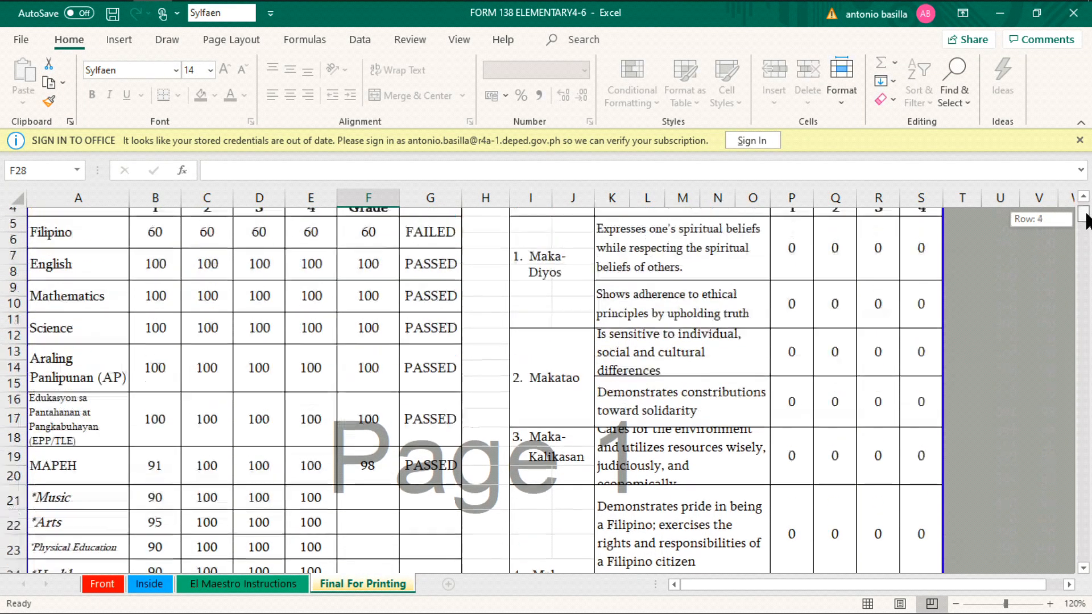
pyautogui.click(376, 245)
pyautogui.click(429, 244)
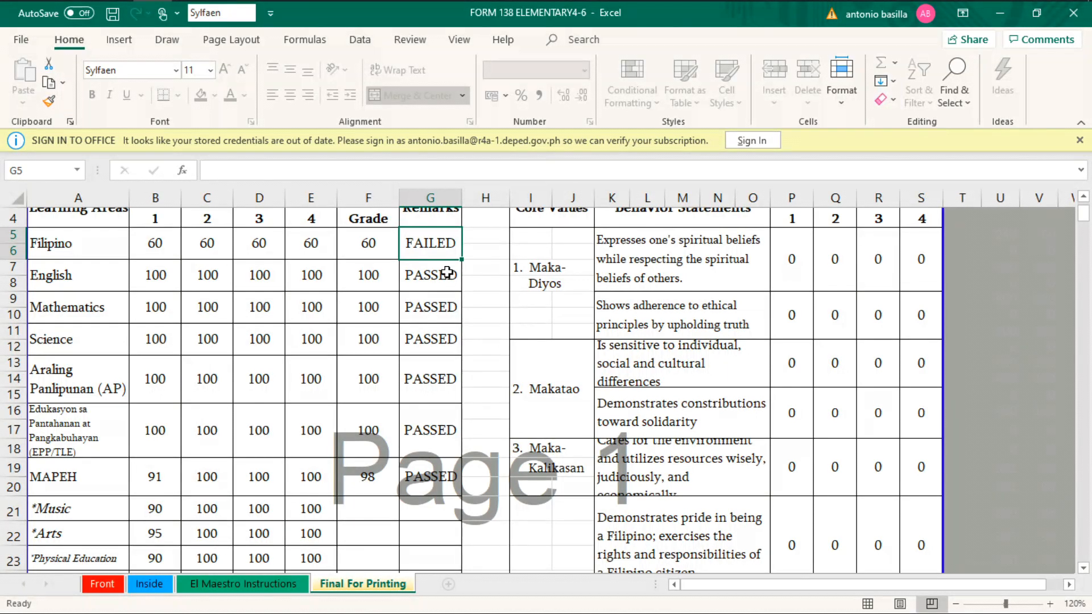
# Compare the learner's observed values table on the Inside and Final For Printing sheets, ending on Inside.
pyautogui.click(151, 589)
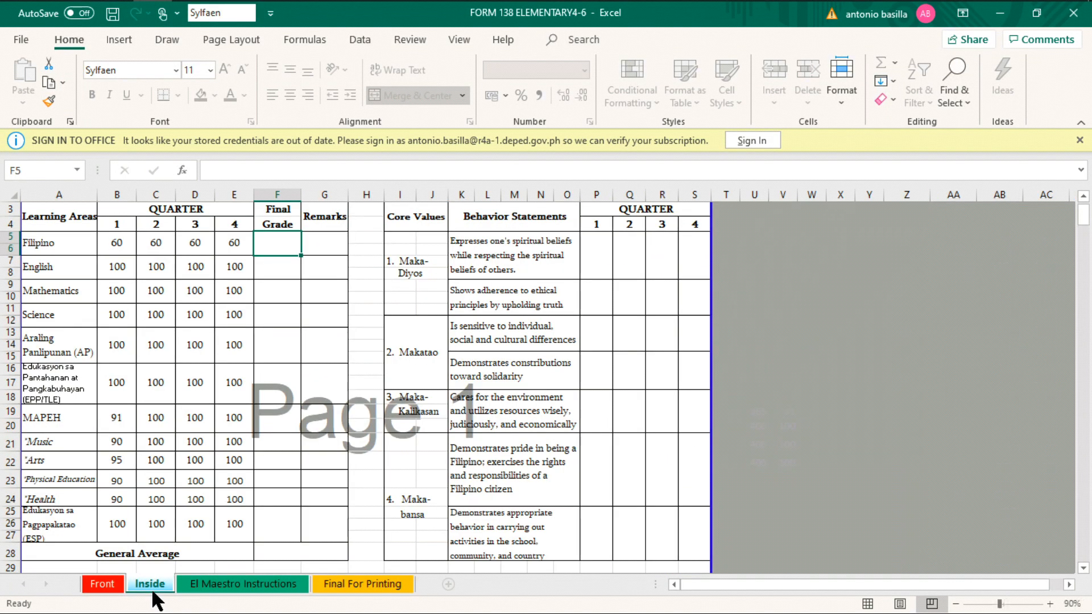
pyautogui.click(835, 497)
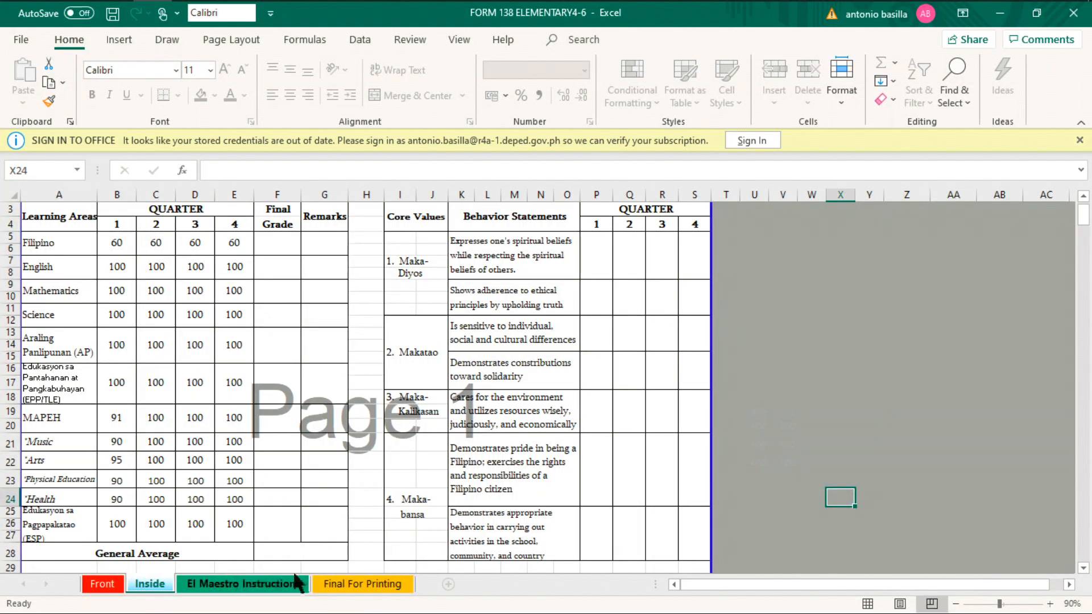
pyautogui.click(348, 583)
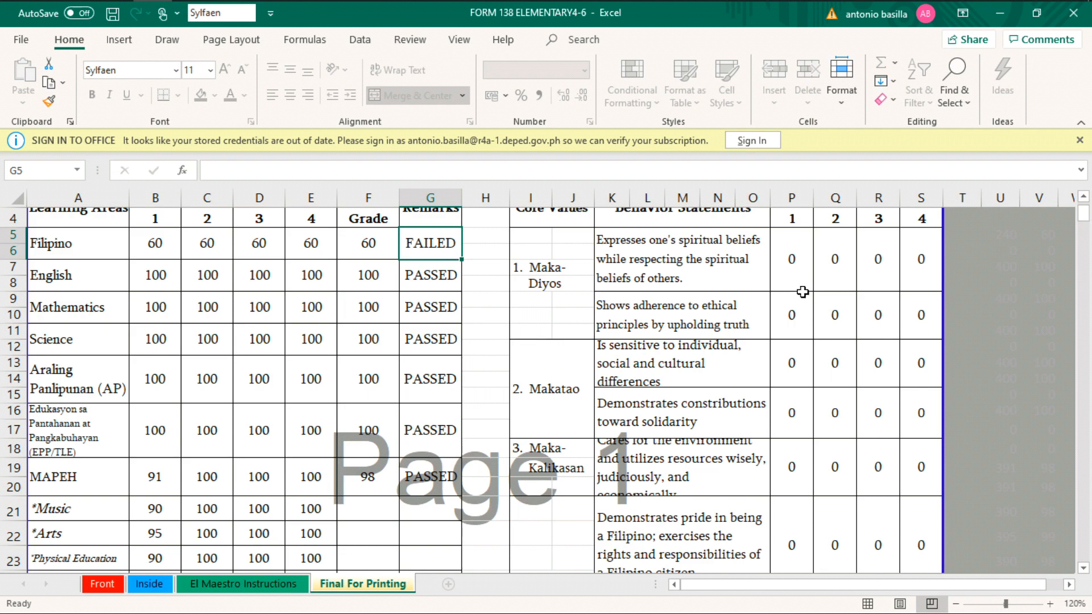
pyautogui.click(151, 585)
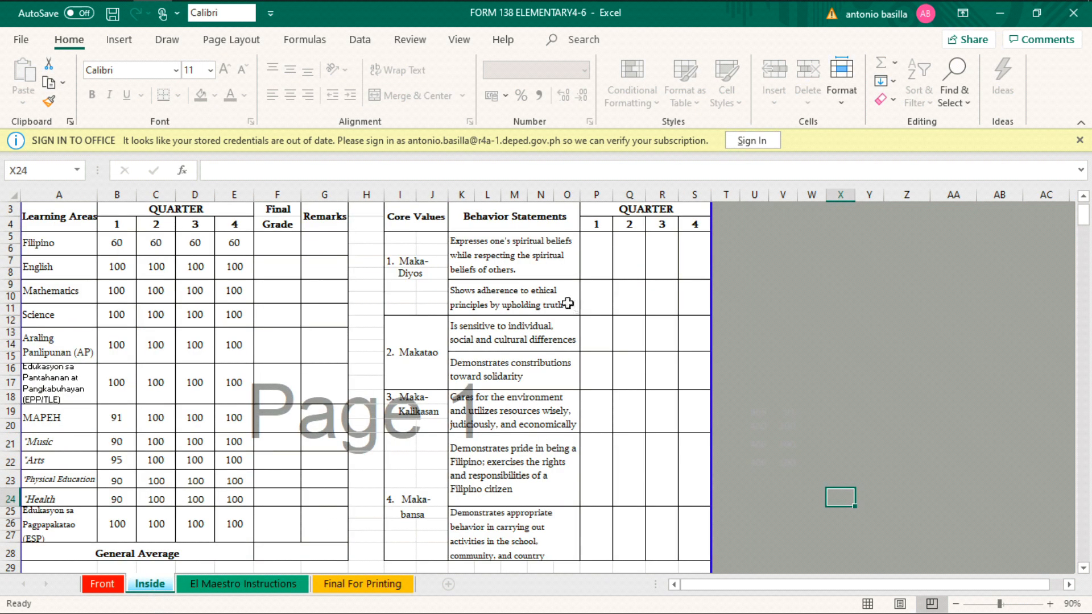
pyautogui.click(591, 260)
pyautogui.write('A)')
pyautogui.press('Tab')
pyautogui.doubleClick(591, 261)
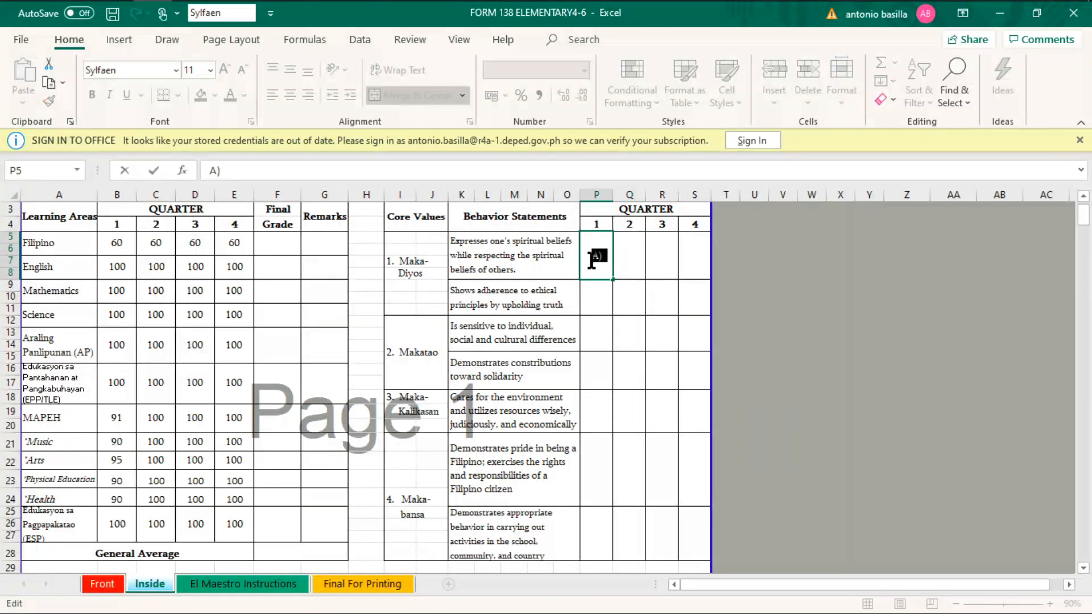
pyautogui.write('a0')
pyautogui.click(603, 292)
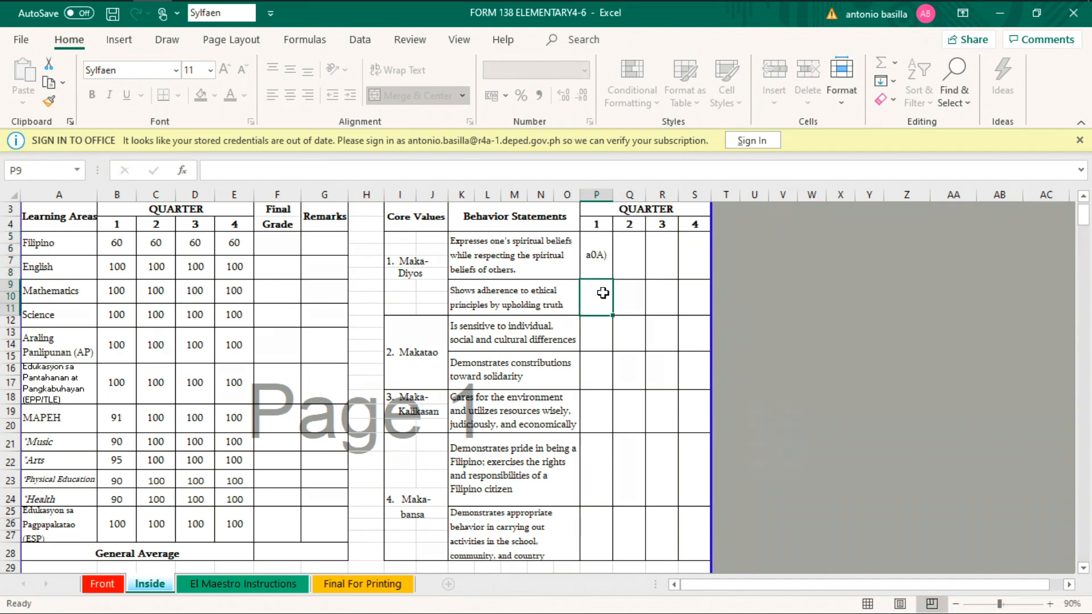
# Enter AO as the first-quarter marking for both Maka-Diyos behavior statements on the Inside sheet, replacing the mistyped entry.
pyautogui.click(603, 257)
pyautogui.press('BackSpace')
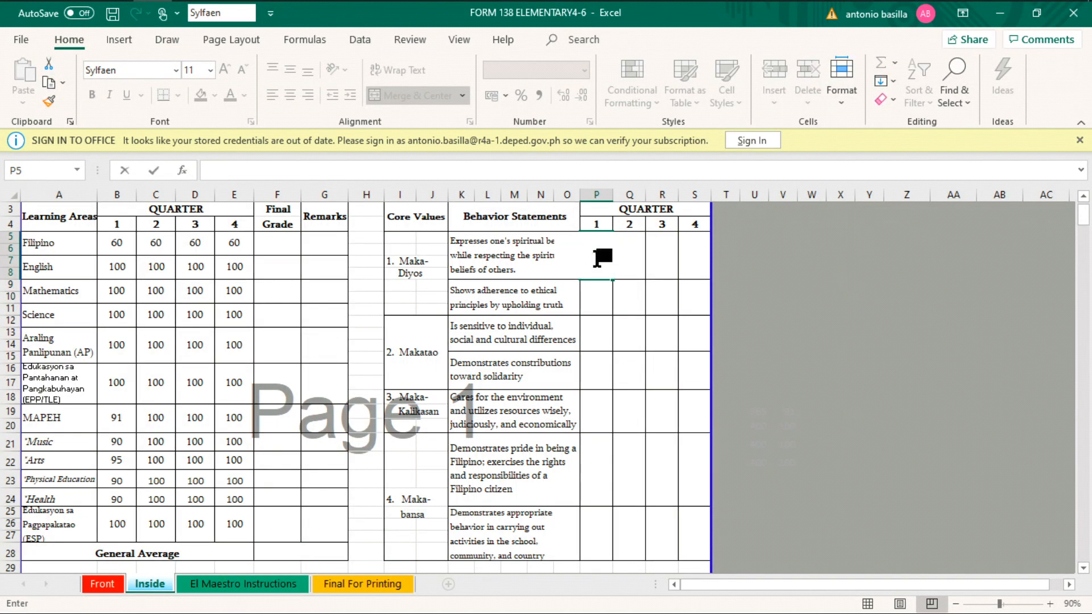
pyautogui.write('A')
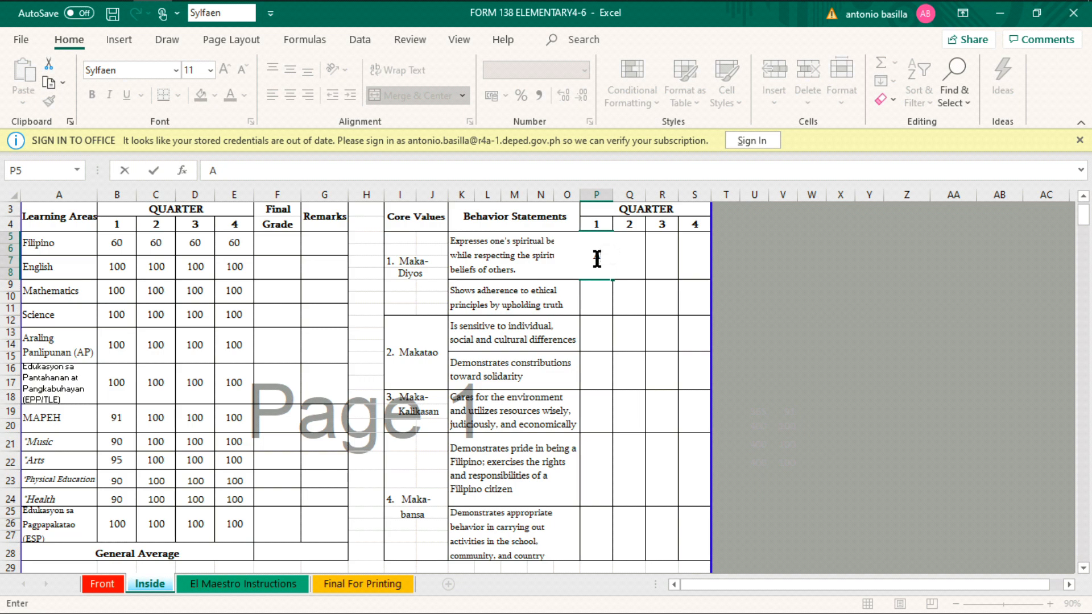
pyautogui.write('O')
pyautogui.click(618, 309)
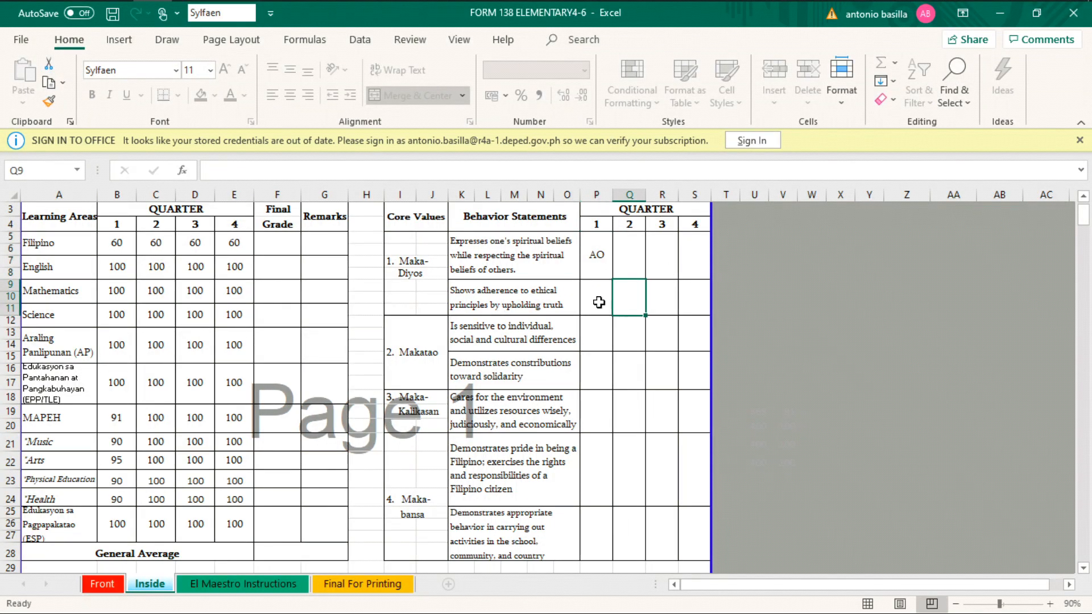
pyautogui.click(596, 300)
pyautogui.write('AO')
pyautogui.press('Return')
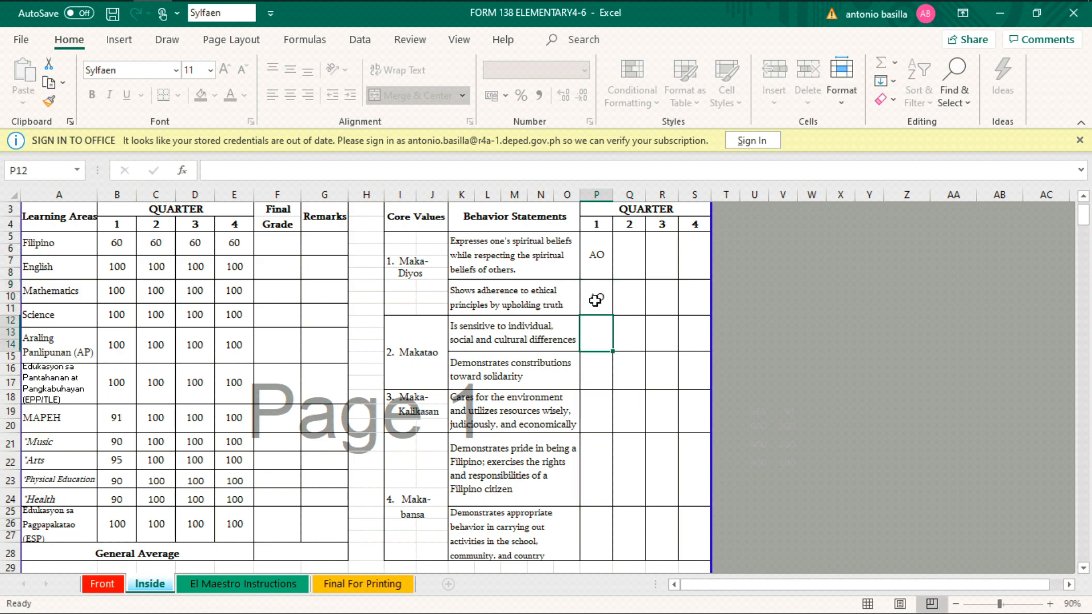
# Enter AO as the first-quarter marking for both Makatao statements and the Maka-Kalikasan statement.
pyautogui.write('AO')
pyautogui.press('Return')
pyautogui.write('AO')
pyautogui.press('Return')
pyautogui.write('A')
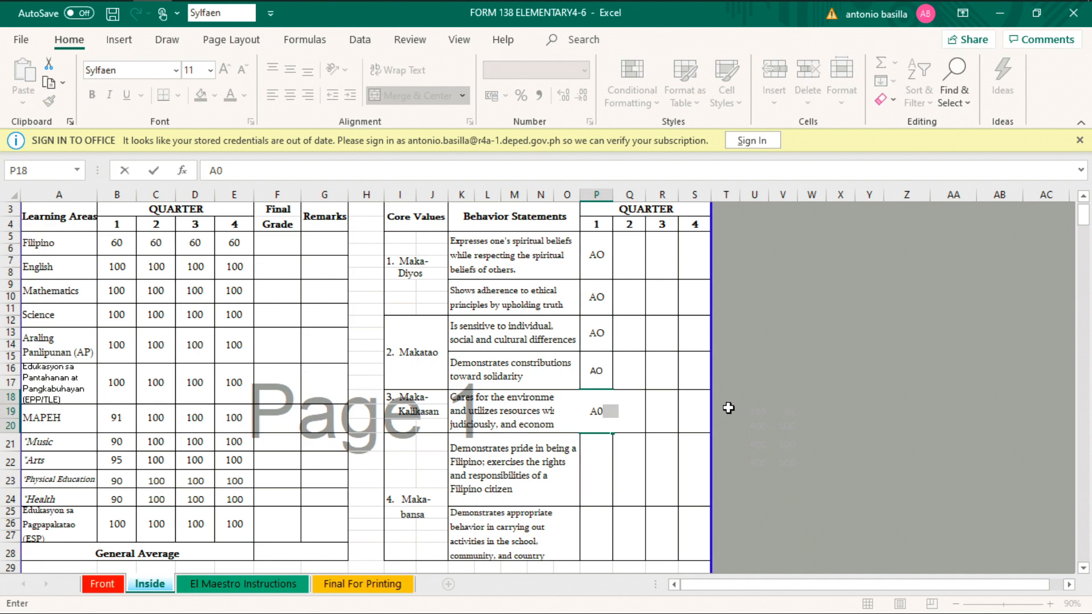
pyautogui.hotkey('ctrl', 'Return')
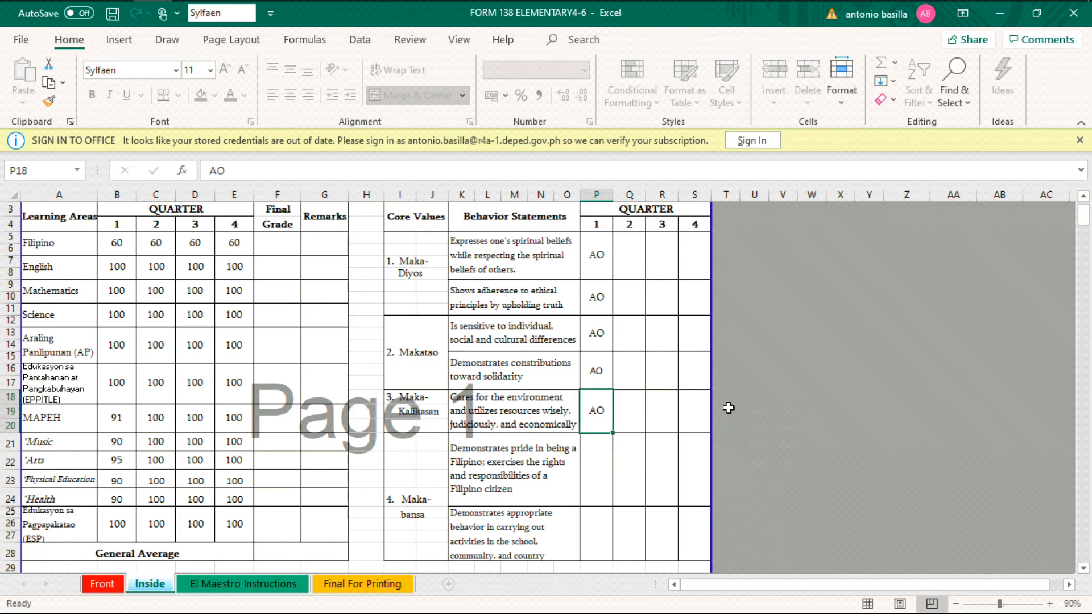
# Enter AO as the first-quarter marking for both Maka-bansa behavior statements.
pyautogui.press('Return')
pyautogui.write('AO')
pyautogui.press('Return')
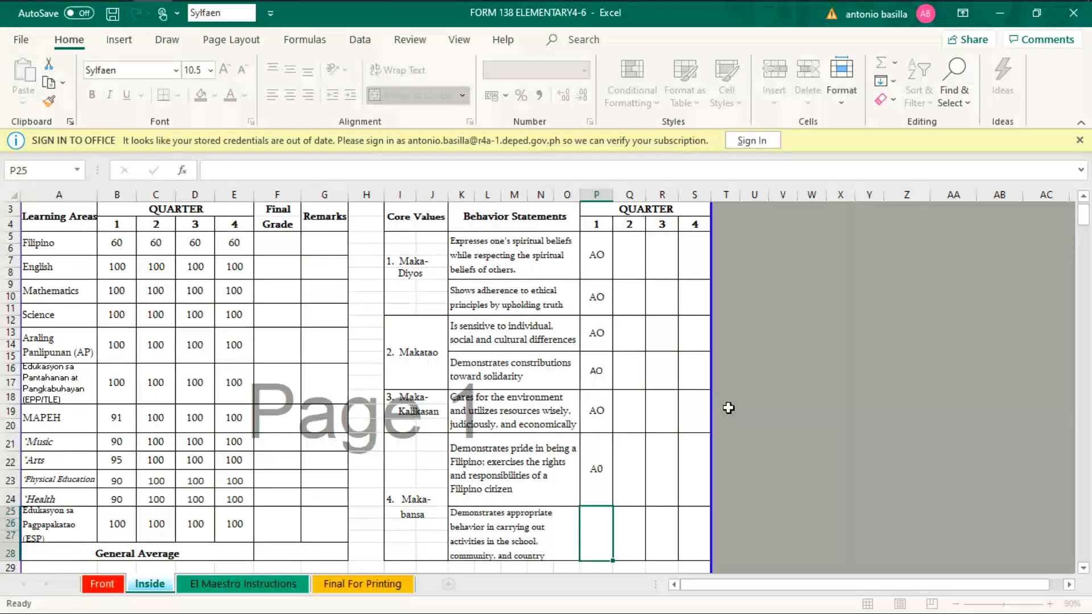
pyautogui.click(597, 476)
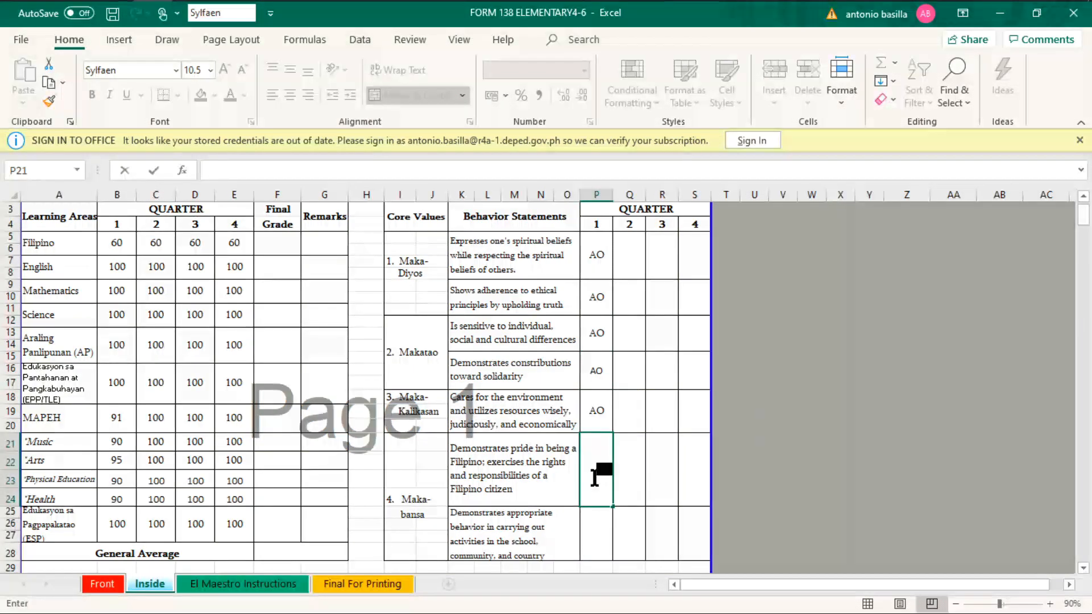
pyautogui.write('AO')
pyautogui.press('Return')
pyautogui.write('AO')
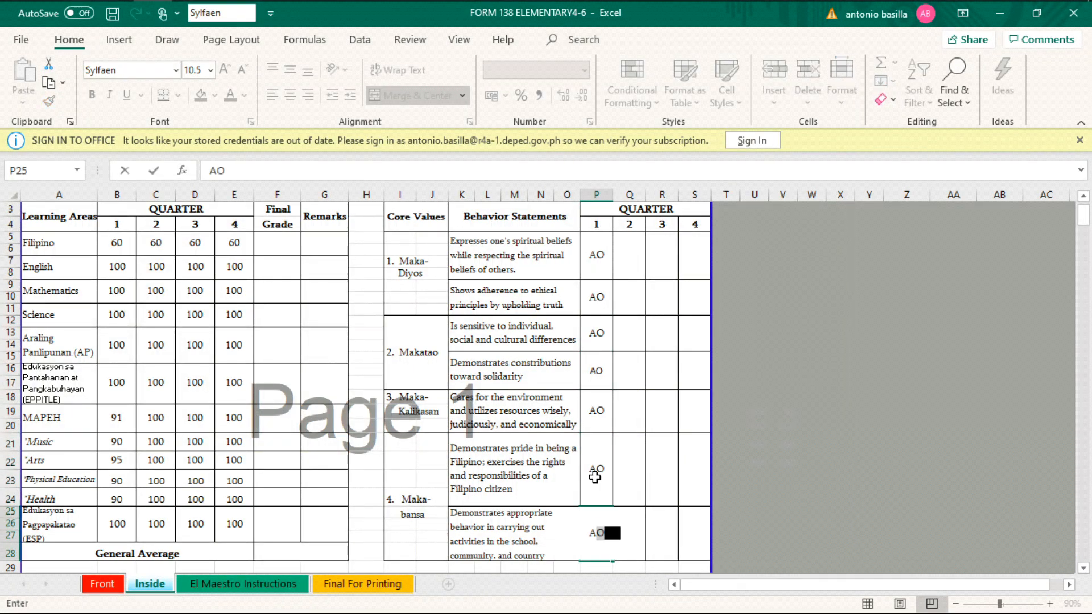
# Copy all seven first-quarter AO markings into the second-quarter column of the observed values table.
pyautogui.moveTo(599, 536); pyautogui.dragTo(600, 239)
pyautogui.rightClick(604, 239)
pyautogui.click(635, 241)
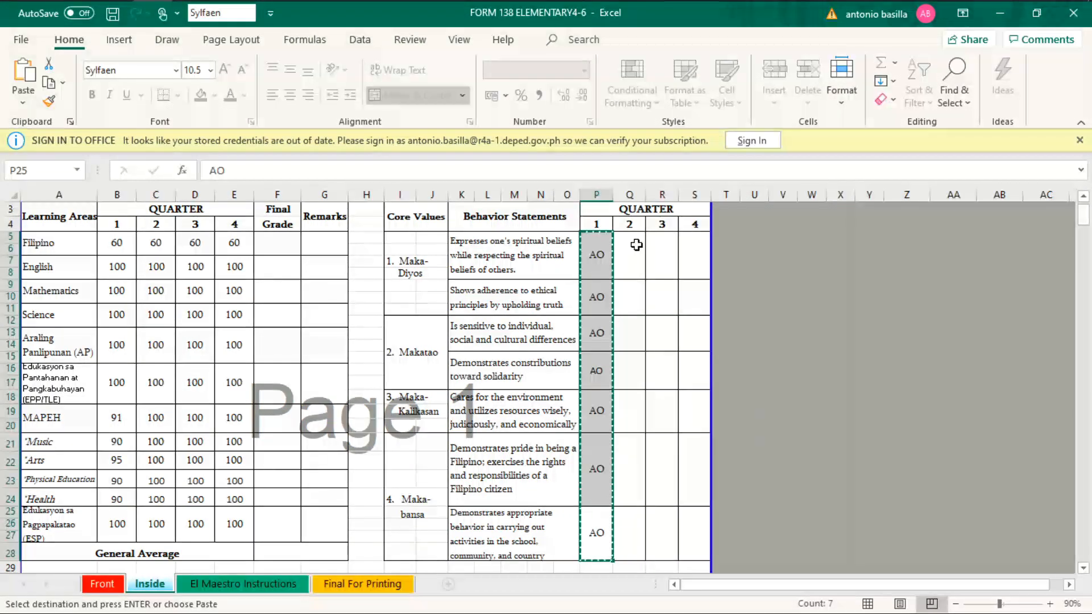
pyautogui.click(635, 243)
pyautogui.rightClick(636, 241)
pyautogui.click(677, 290)
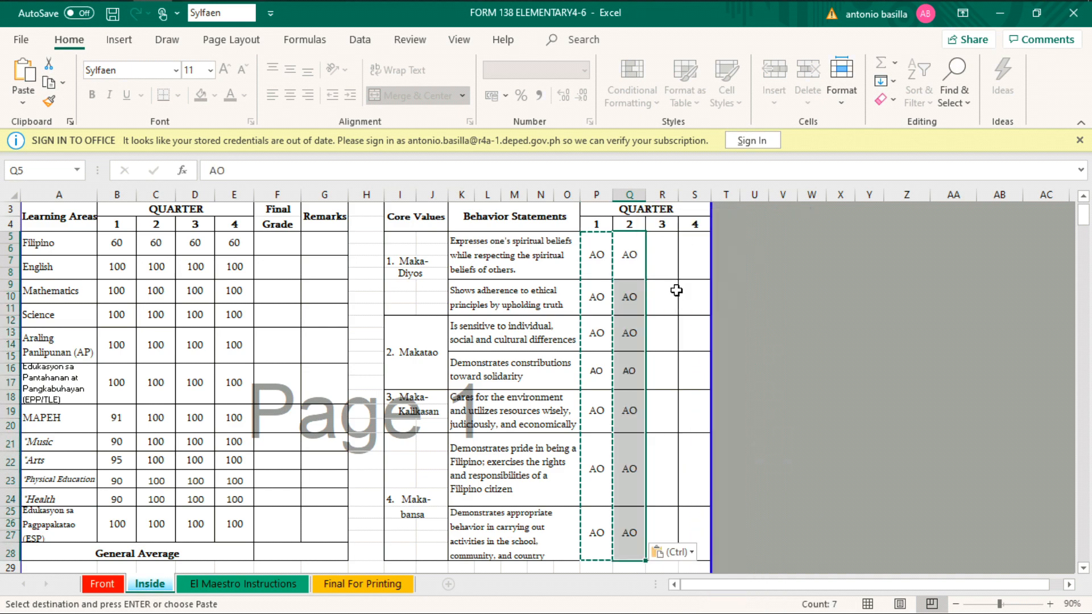
# Paste the copied AO markings into the third-quarter and fourth-quarter columns of the observed values table.
pyautogui.click(664, 256)
pyautogui.rightClick(663, 256)
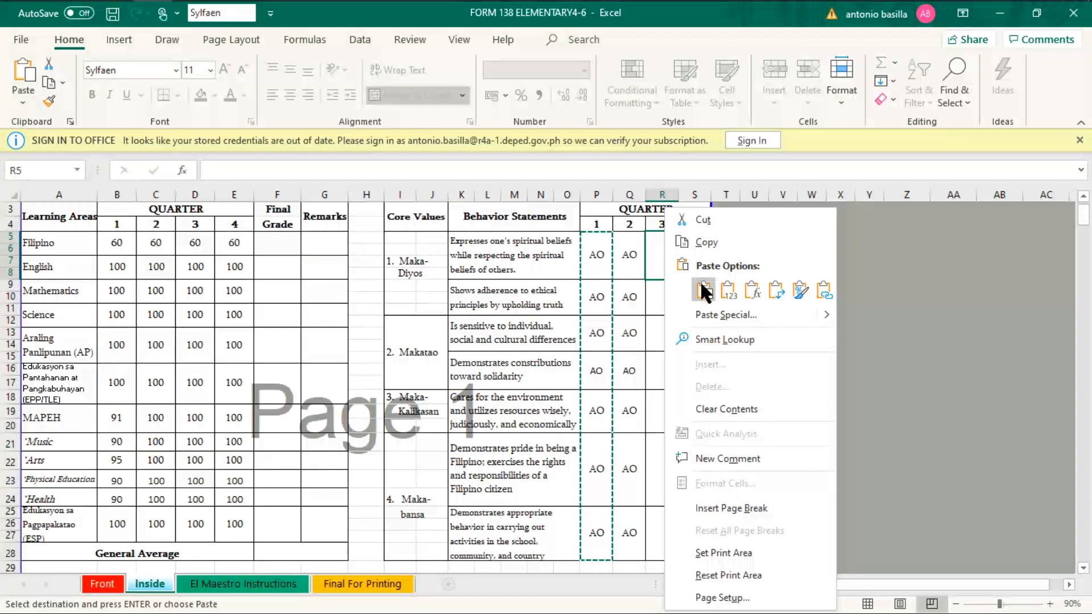
pyautogui.click(703, 288)
pyautogui.rightClick(689, 247)
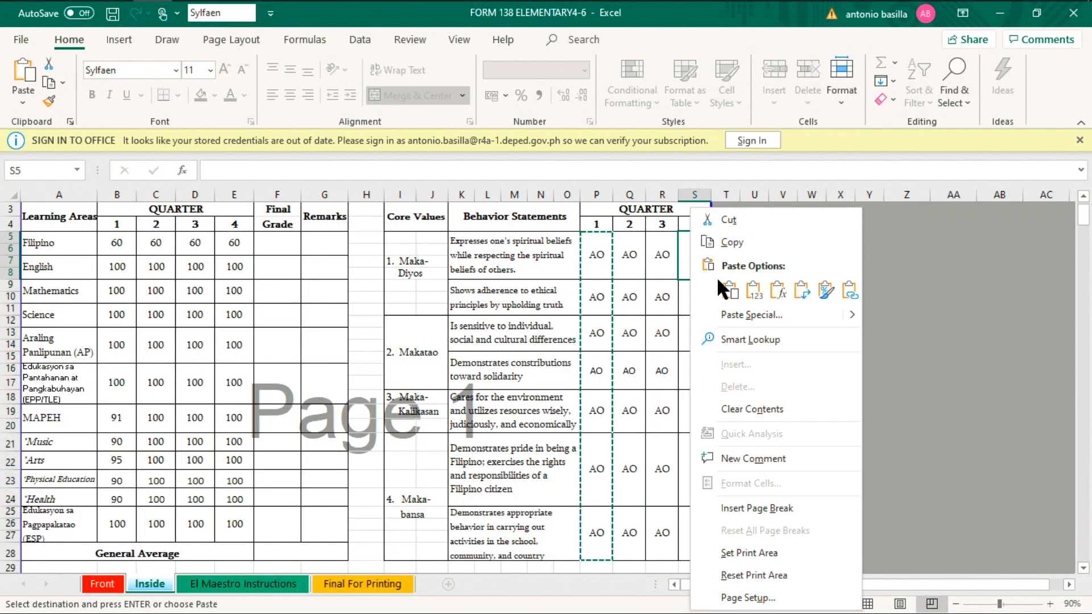
pyautogui.click(726, 291)
pyautogui.click(864, 411)
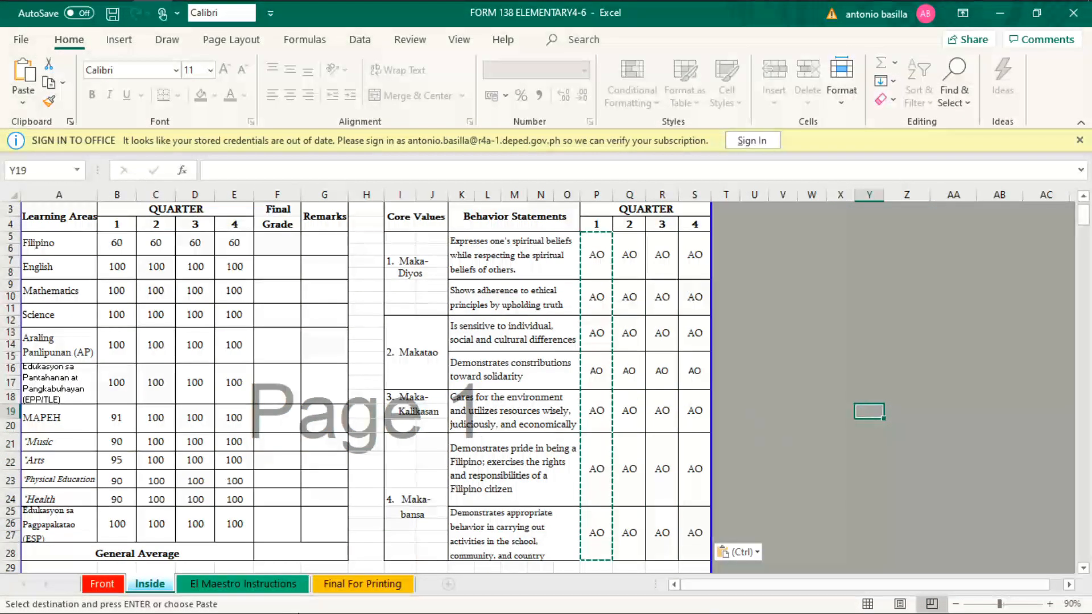
# Review the observed values markings and the rating legend on the Final For Printing sheet.
pyautogui.click(347, 584)
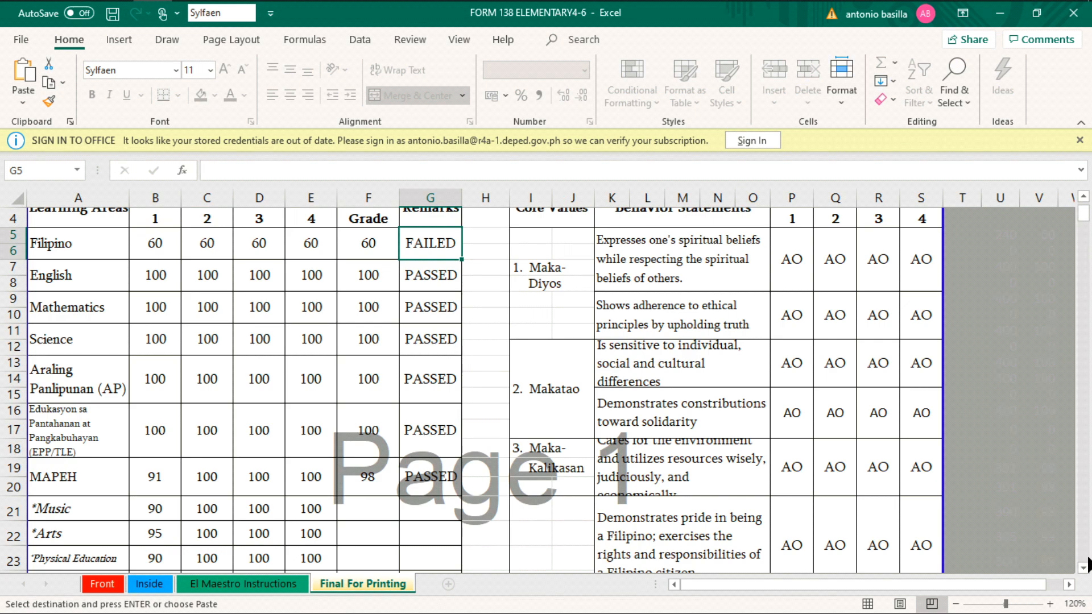
pyautogui.scroll(-4, 1087, 573)
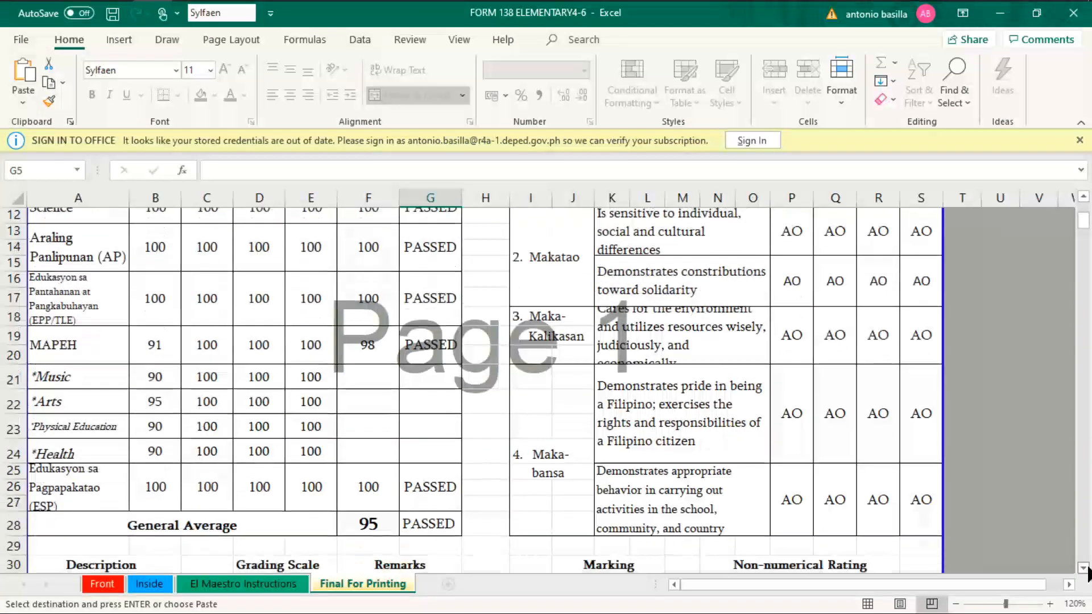
pyautogui.scroll(-1, 1087, 573)
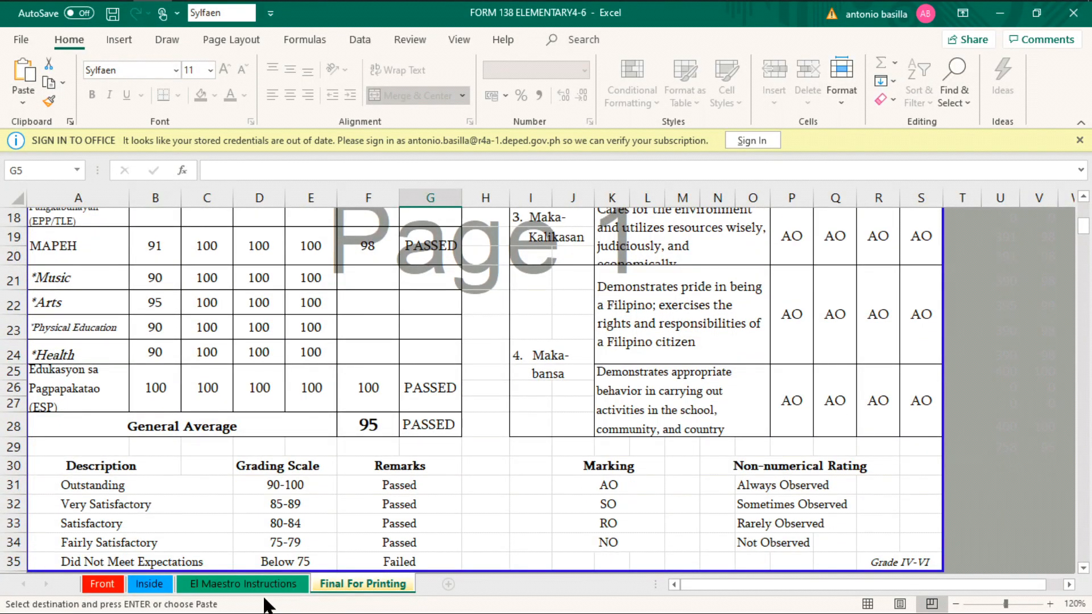
# Try to change the Maka-Kalikasan behavior statement on the Inside sheet.
pyautogui.click(149, 584)
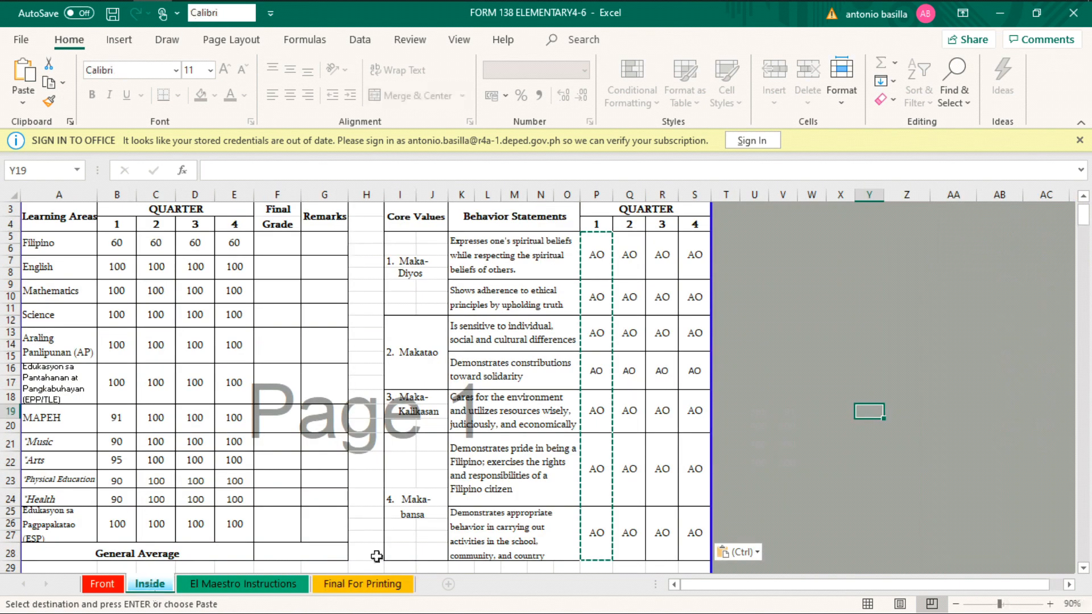
pyautogui.click(475, 409)
pyautogui.press('Return')
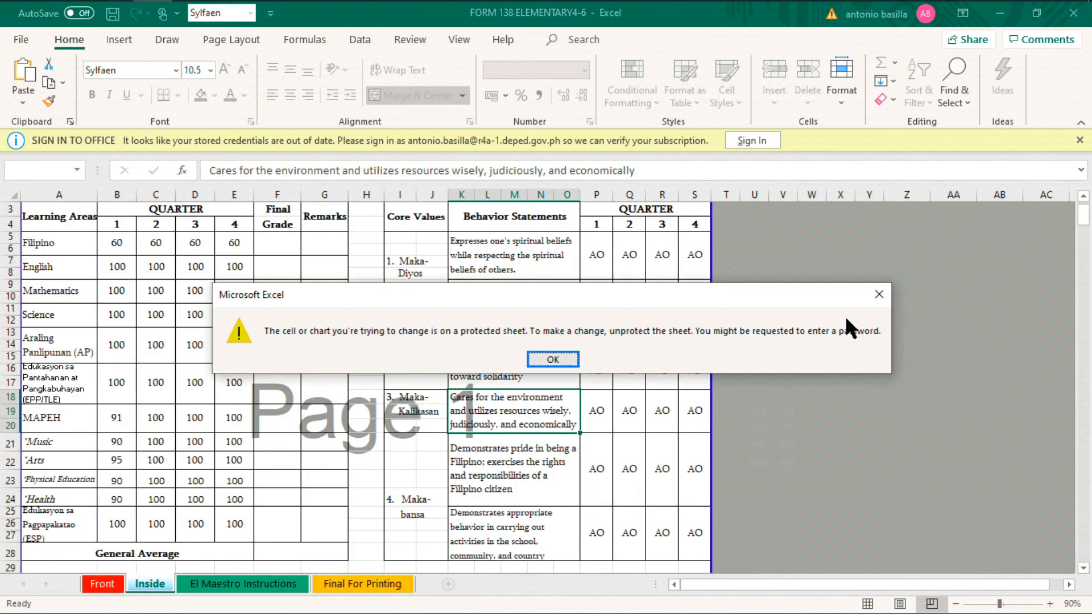
pyautogui.click(881, 293)
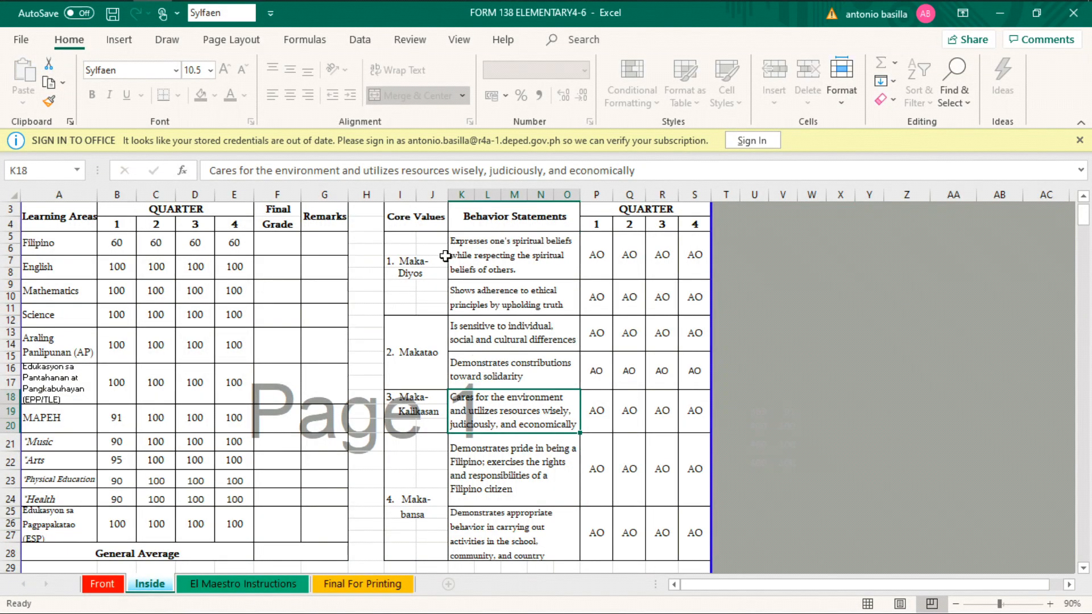
# Highlight the observed values markings and quarterly grades on Inside, and review the completed report on Final For Printing.
pyautogui.moveTo(596, 255); pyautogui.dragTo(690, 521)
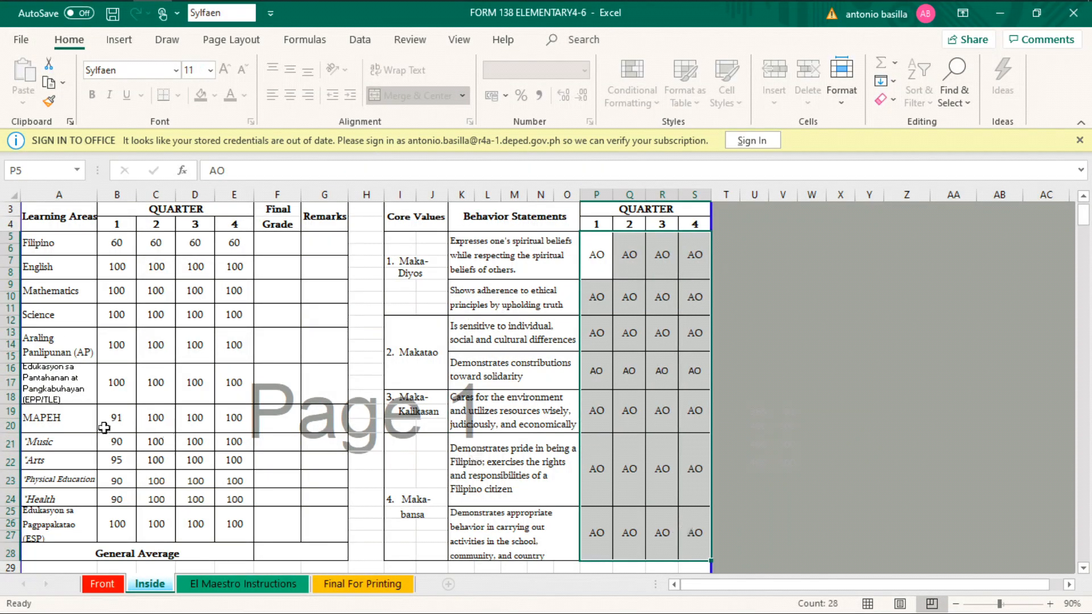
pyautogui.moveTo(109, 244); pyautogui.dragTo(236, 521)
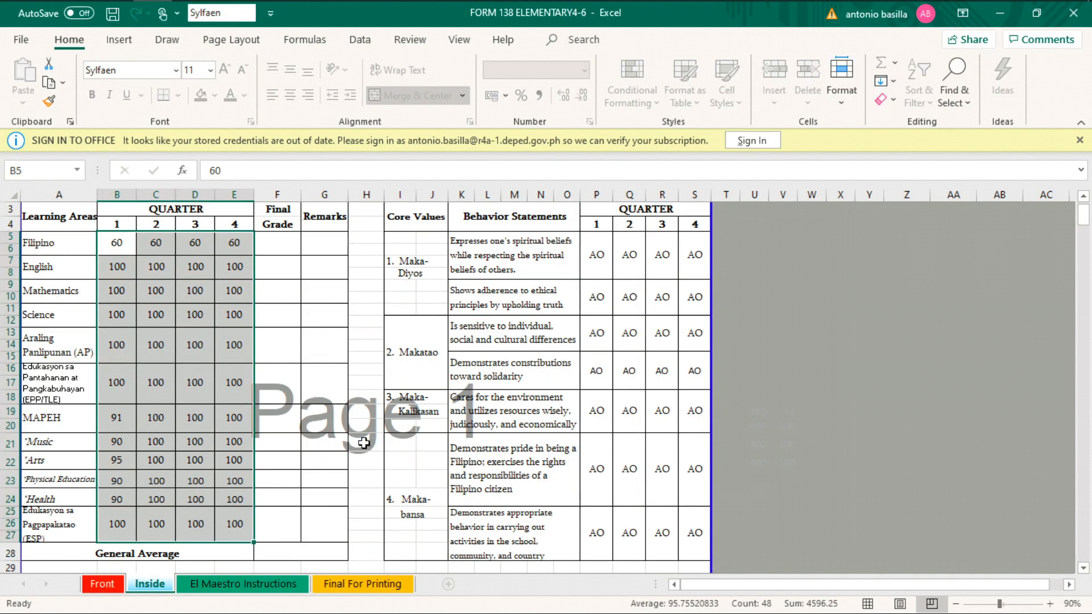
pyautogui.click(349, 584)
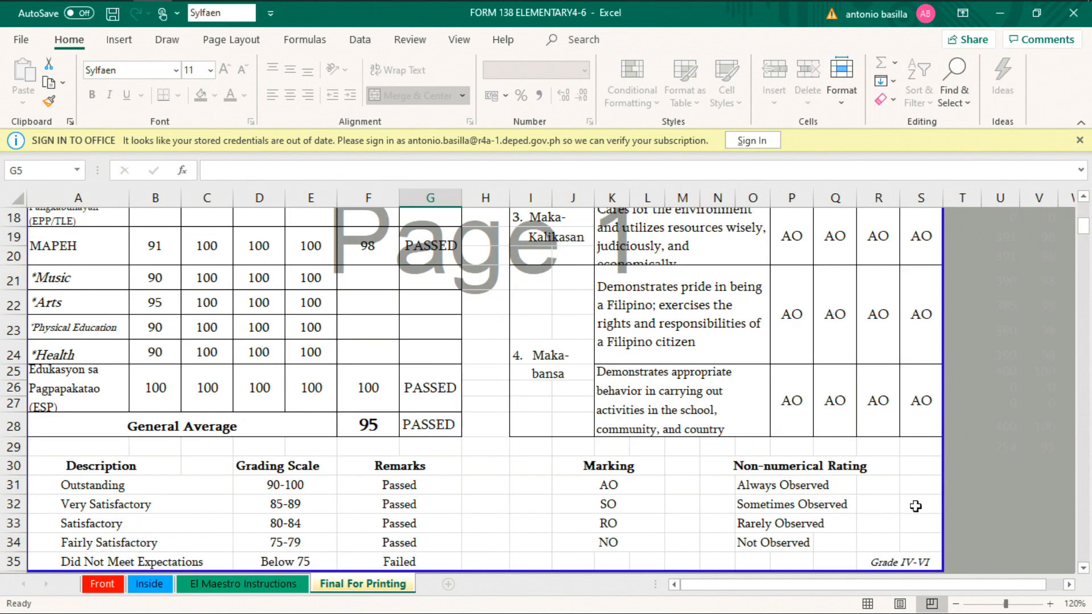
pyautogui.moveTo(1083, 226); pyautogui.dragTo(1085, 211)
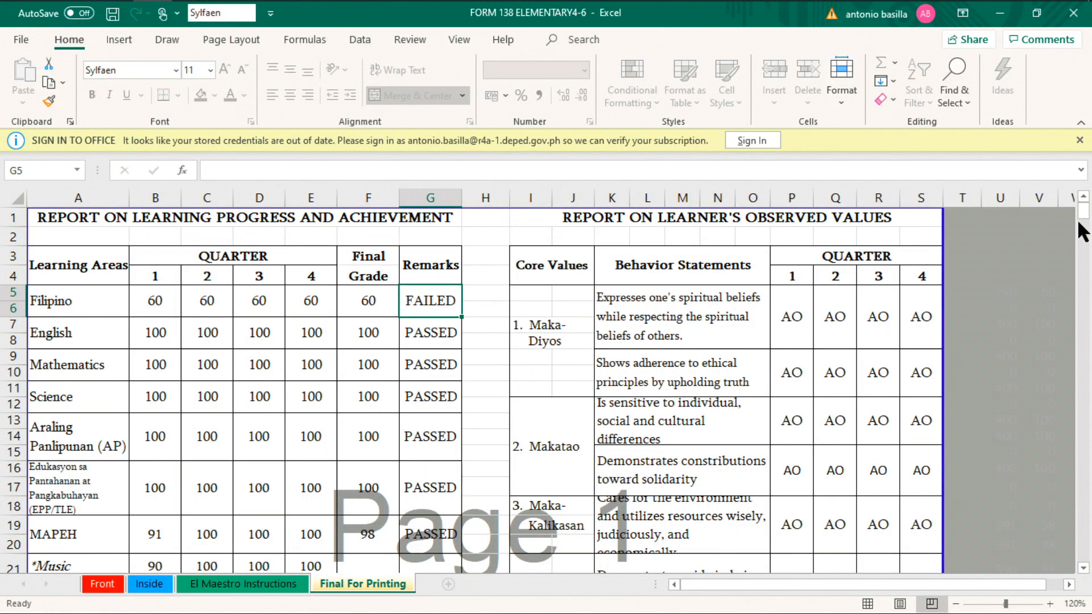
pyautogui.moveTo(1086, 223)
pyautogui.mouseDown()
pyautogui.moveTo(1084, 251)
pyautogui.moveTo(1076, 212)
pyautogui.mouseUp()
# Try to edit the fourth-quarter EPP/TLE and second-quarter Science grades directly on the Final For Printing sheet.
pyautogui.doubleClick(291, 461)
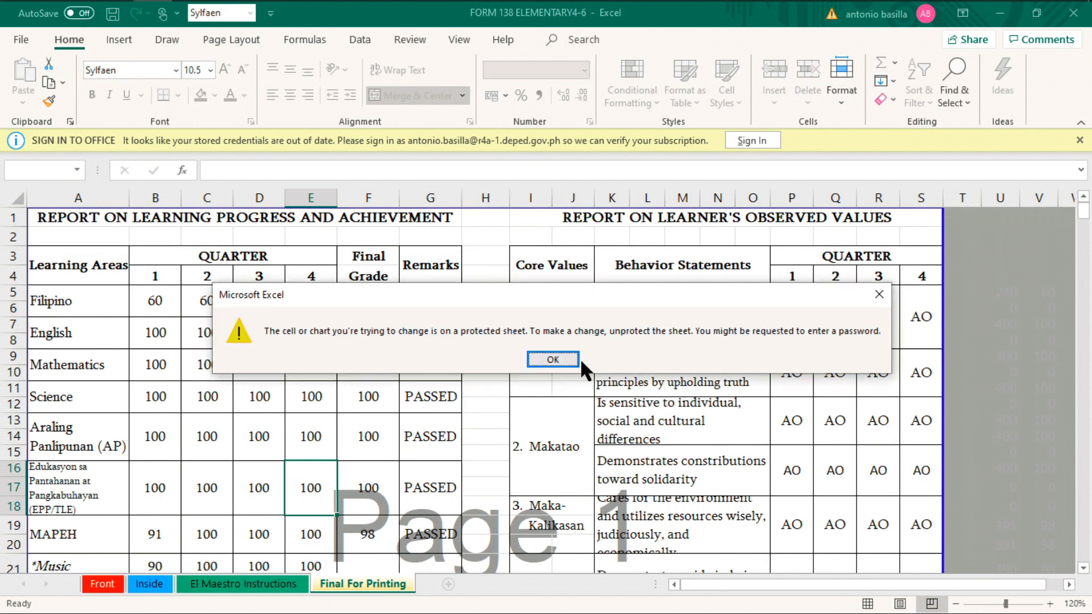
pyautogui.click(556, 356)
pyautogui.click(185, 384)
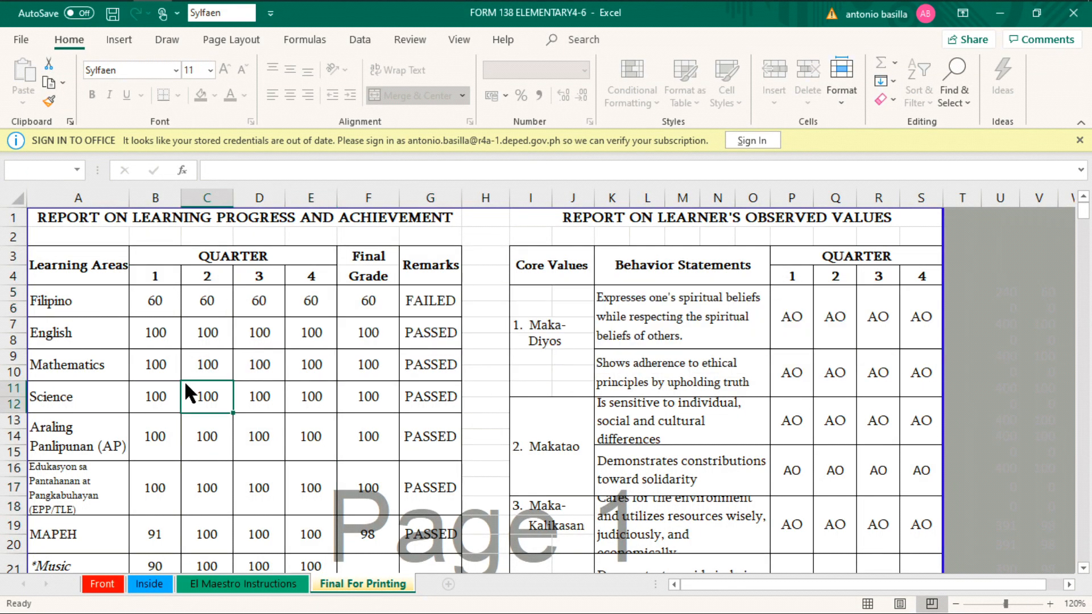
# Compare the second-quarter Science grade on the Inside sheet with the same grade on Final For Printing.
pyautogui.click(534, 355)
pyautogui.click(196, 357)
pyautogui.click(208, 391)
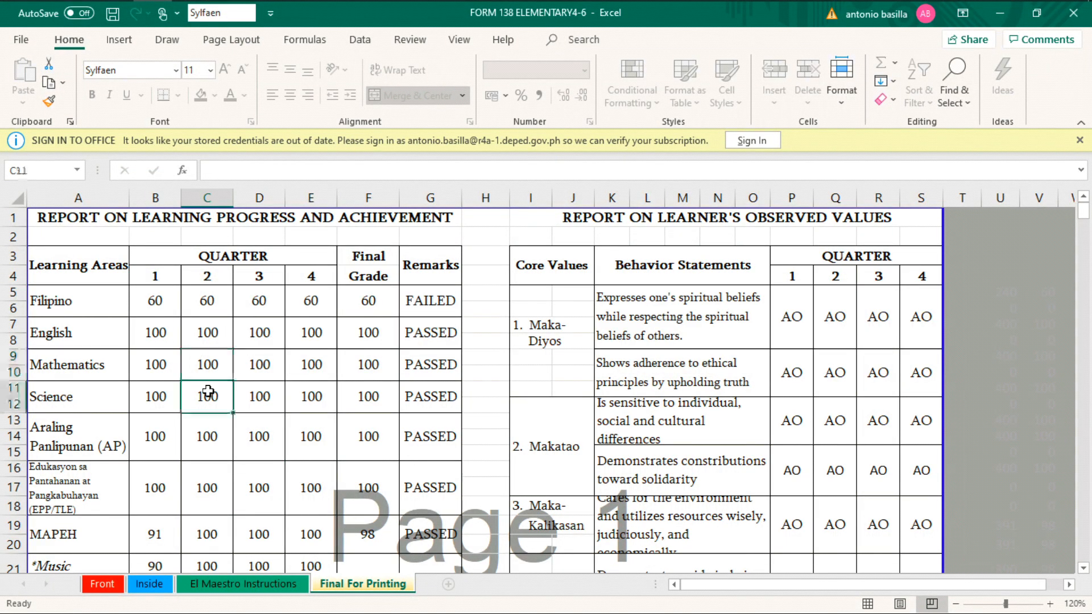
pyautogui.click(161, 584)
pyautogui.click(213, 326)
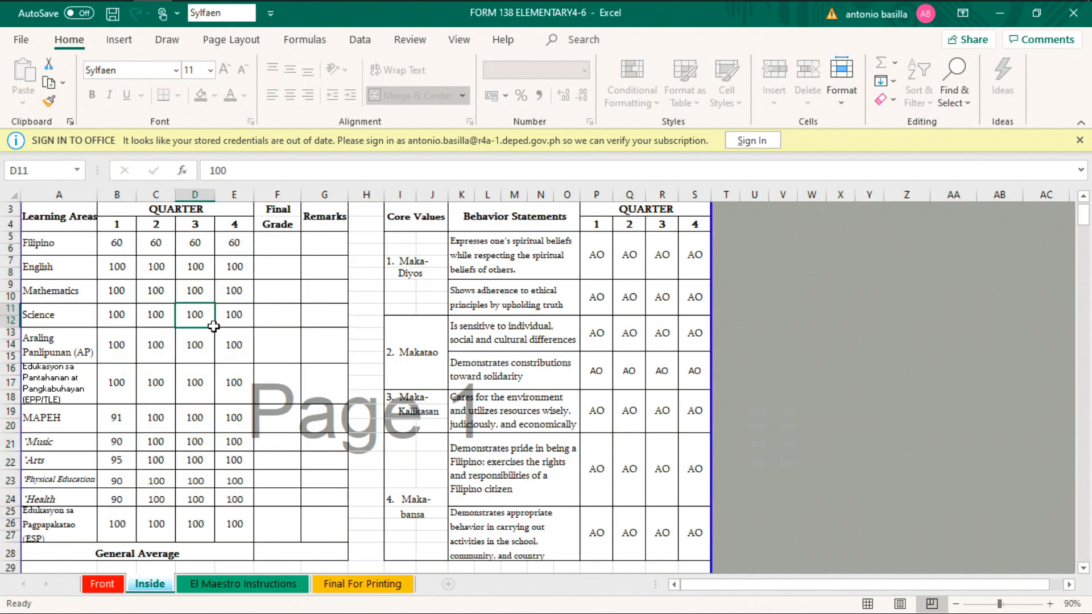
pyautogui.click(143, 319)
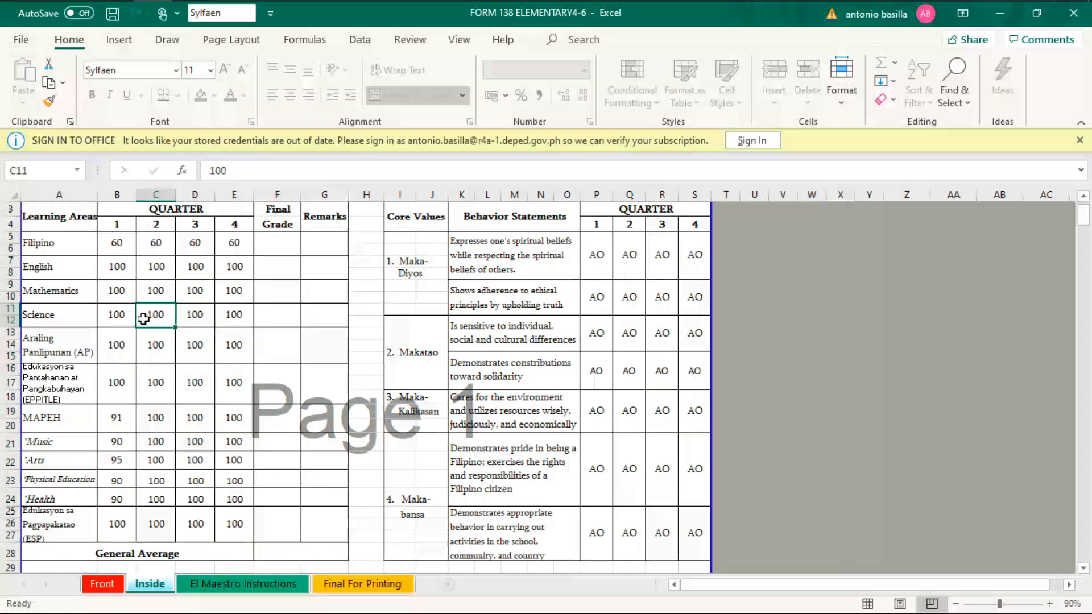
pyautogui.click(385, 591)
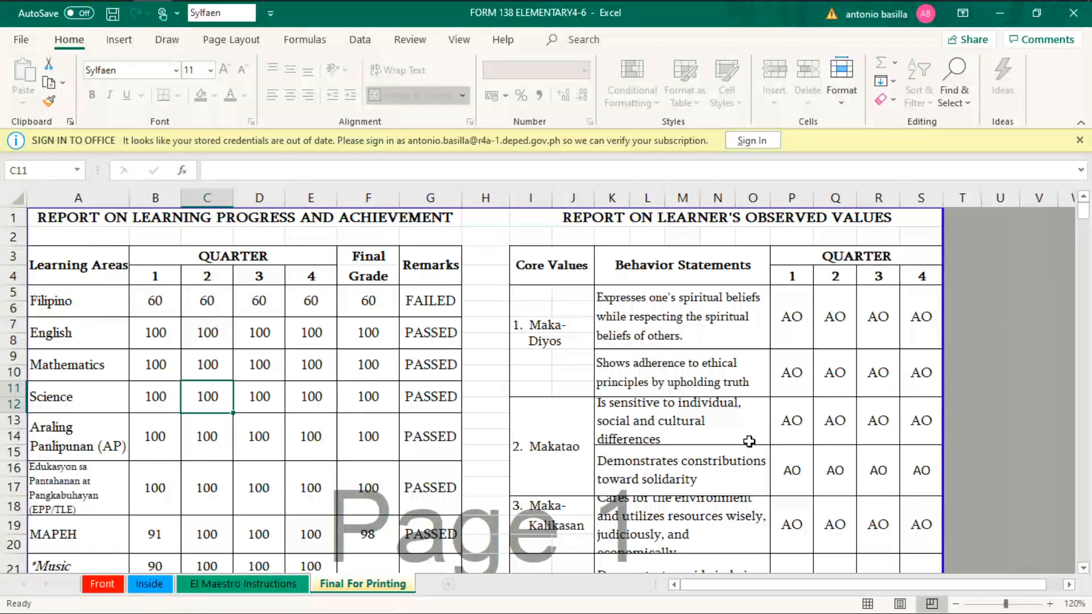
# Try to edit the fourth-quarter Mathematics grade, the Filipino remark and the Mathematics final grade on Final For Printing.
pyautogui.doubleClick(292, 360)
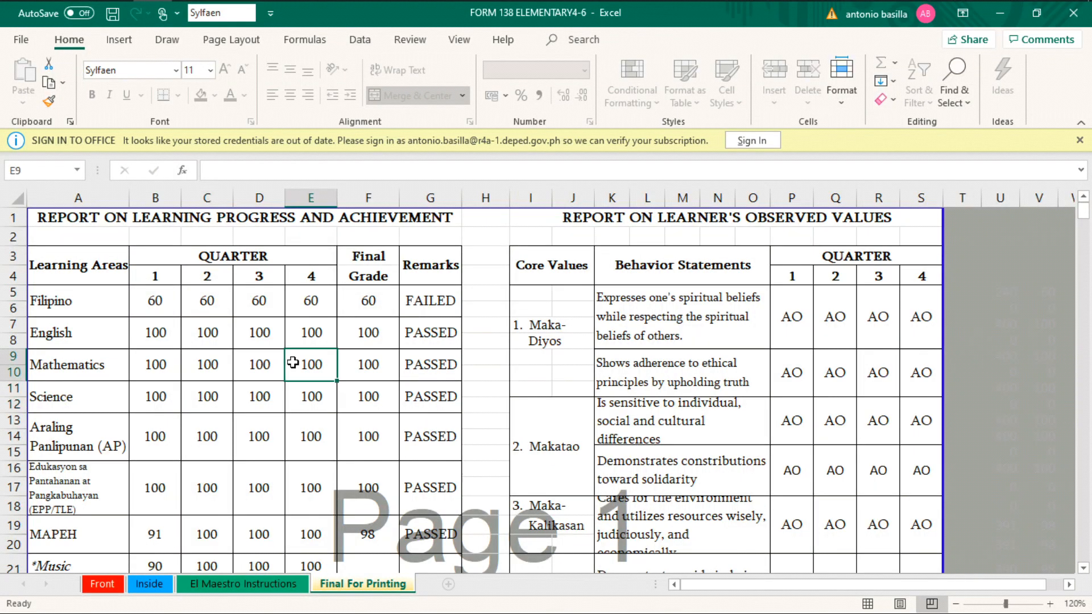
pyautogui.click(553, 359)
pyautogui.click(437, 305)
pyautogui.doubleClick(436, 305)
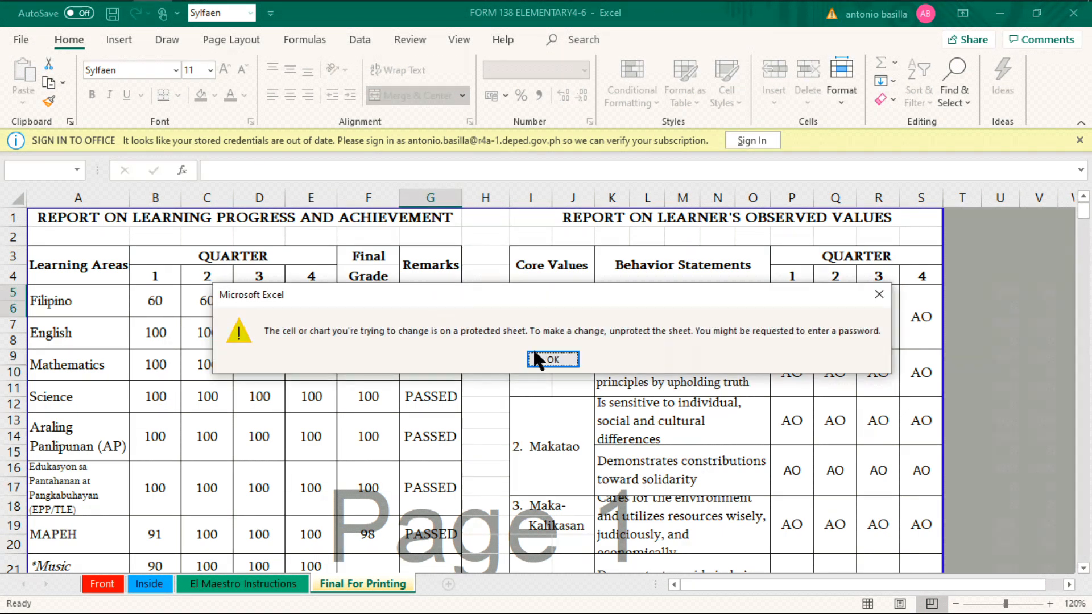
pyautogui.click(547, 358)
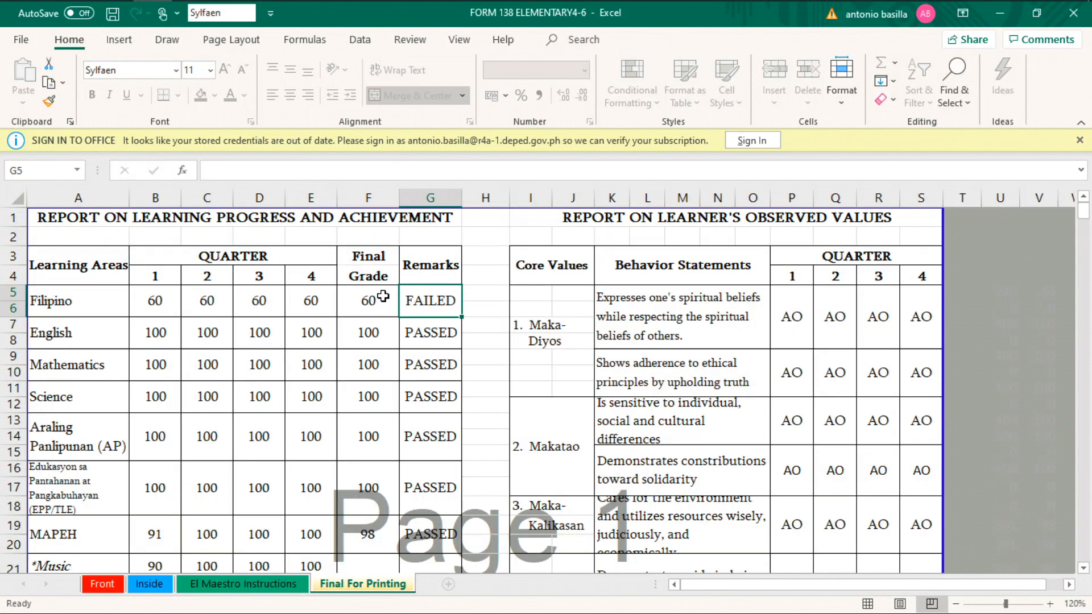
pyautogui.doubleClick(382, 362)
pyautogui.click(551, 359)
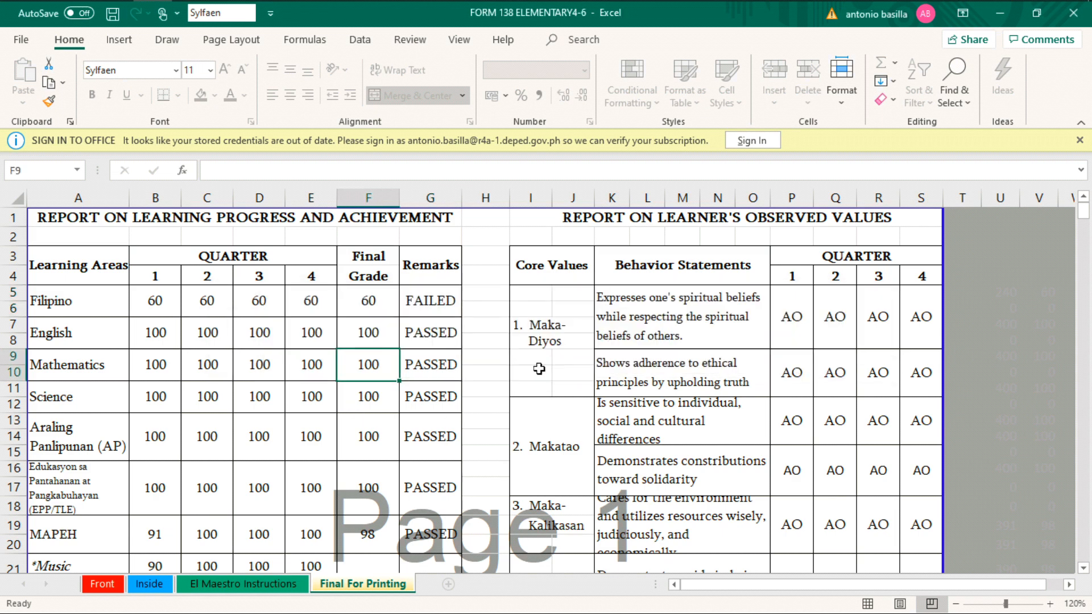
# Check the Inside sheet against Final For Printing, and review the latter down to the rating legends and the Grade IV-VI label.
pyautogui.click(148, 584)
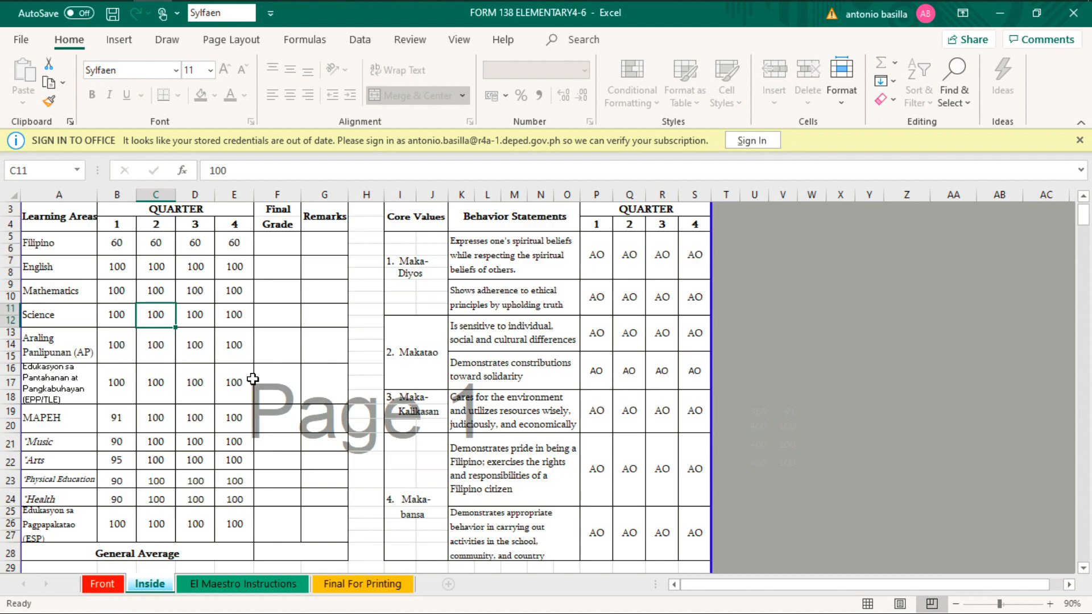
pyautogui.click(372, 584)
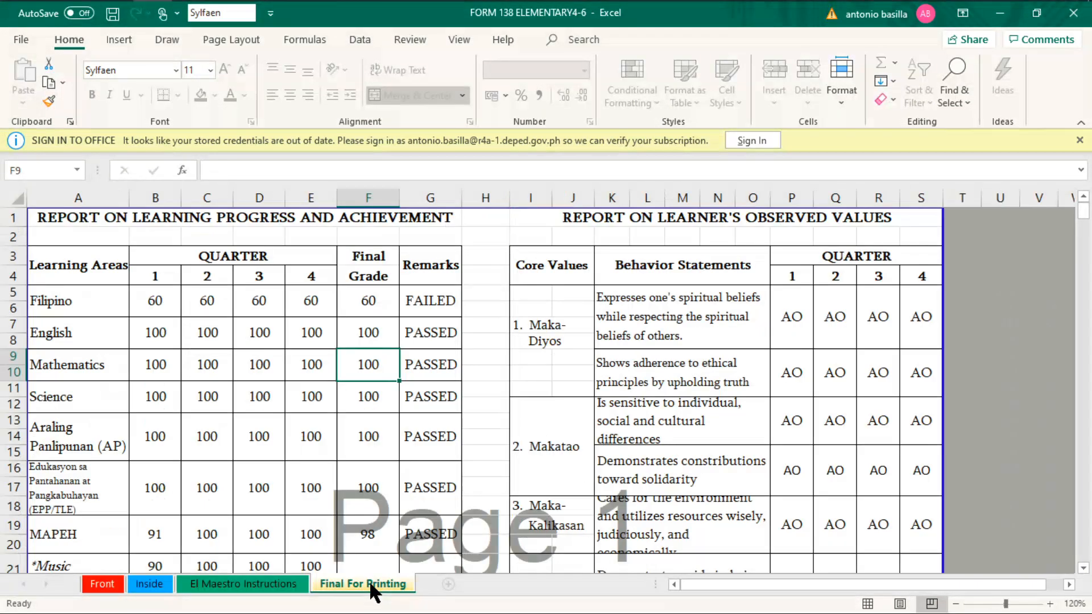
pyautogui.click(1082, 561)
pyautogui.click(1085, 227)
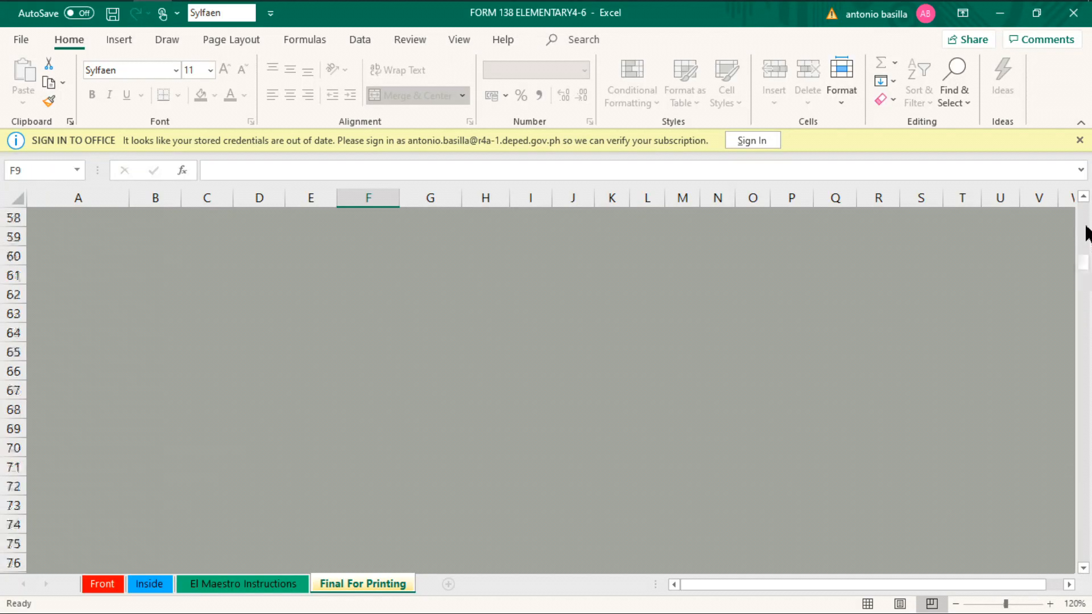
pyautogui.moveTo(1086, 256); pyautogui.dragTo(1085, 230)
pyautogui.click(892, 503)
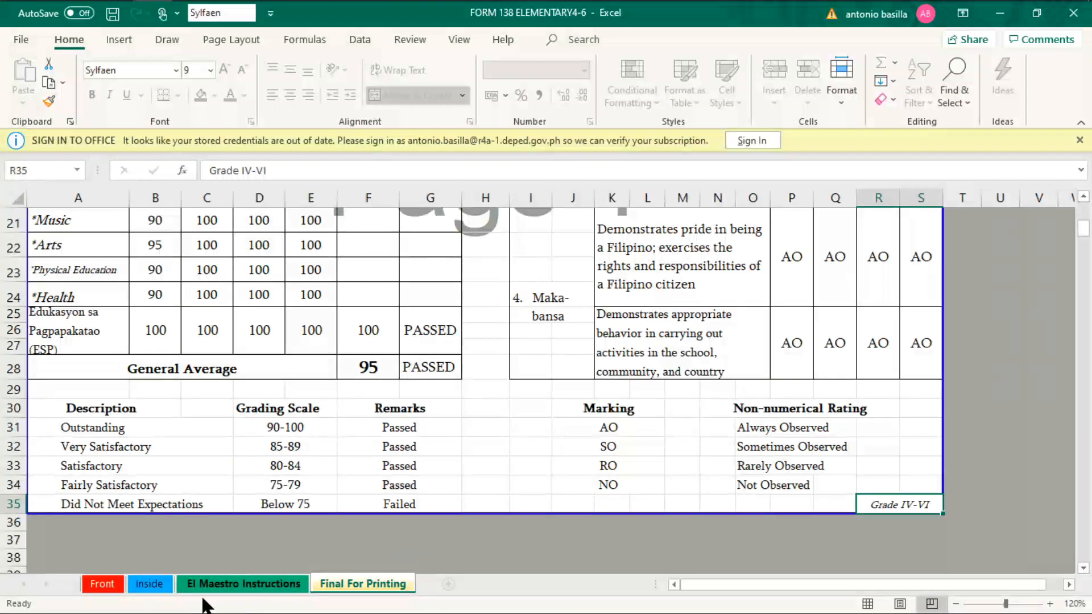
# Read the Electronic SF9 reminders on the El Maestro Instructions sheet.
pyautogui.click(231, 584)
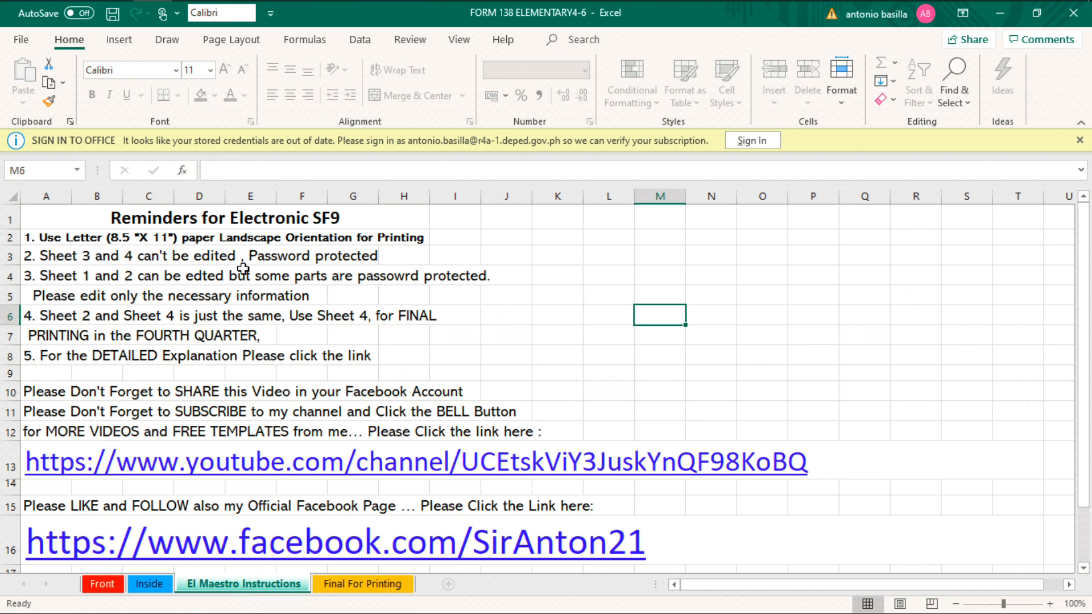
pyautogui.click(156, 589)
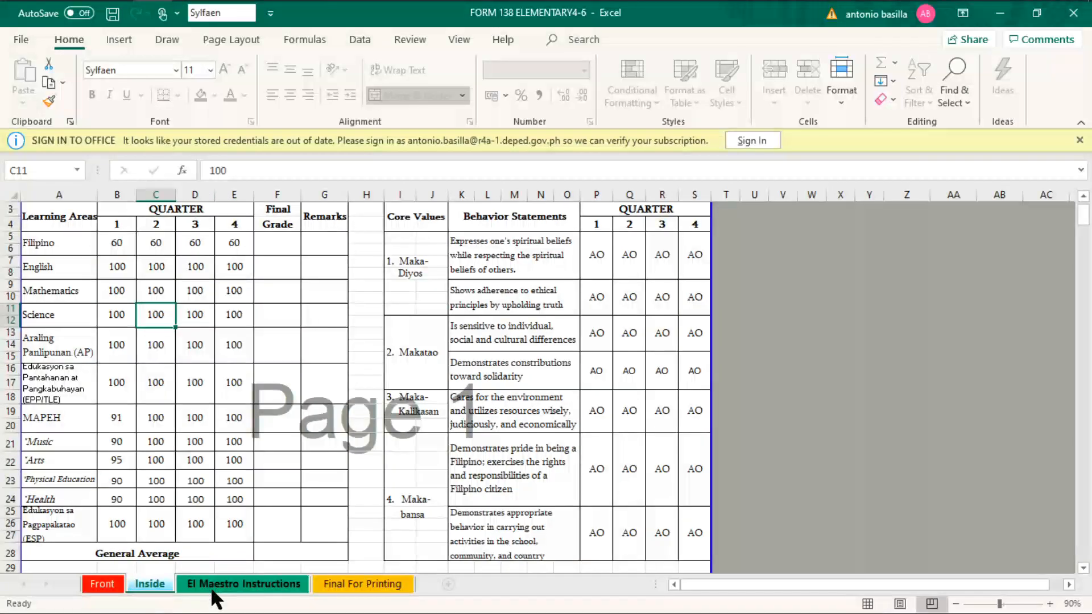
pyautogui.click(216, 588)
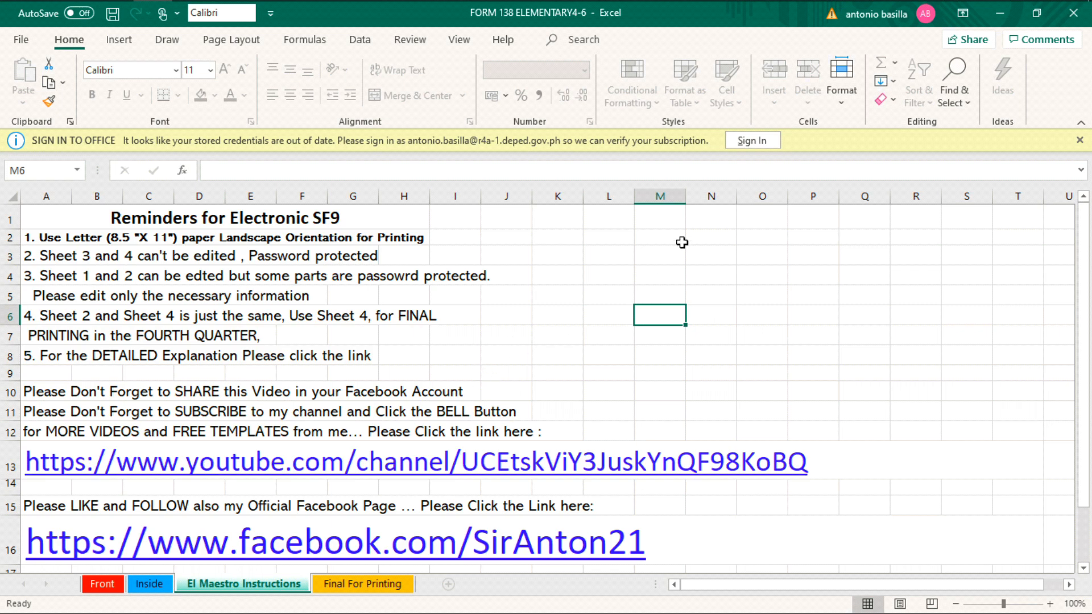
pyautogui.click(589, 343)
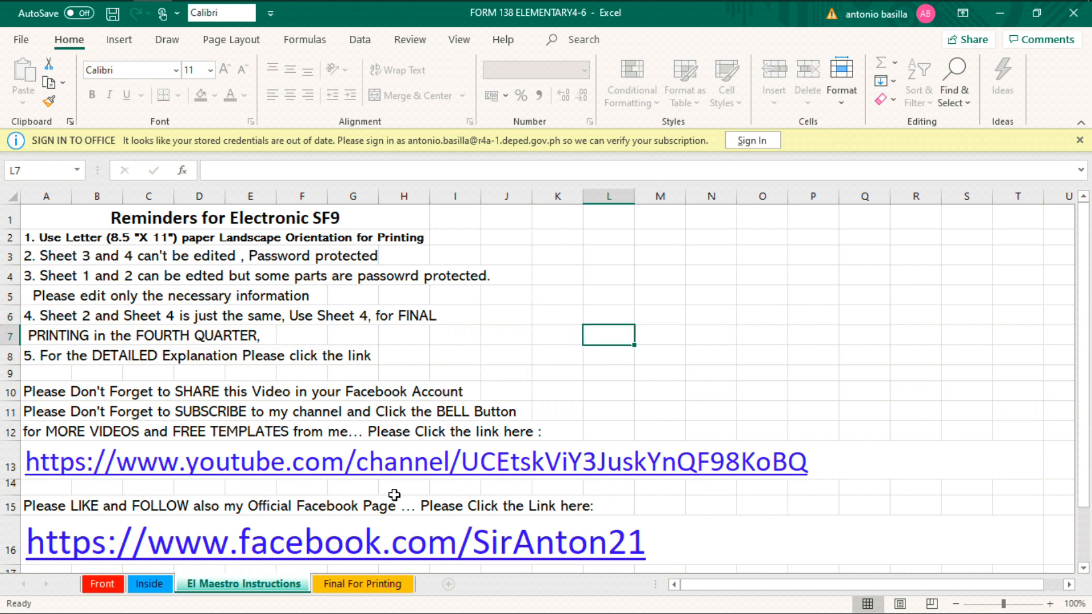
# Review the learning progress and observed values reports from the first row of the Final For Printing sheet.
pyautogui.click(371, 583)
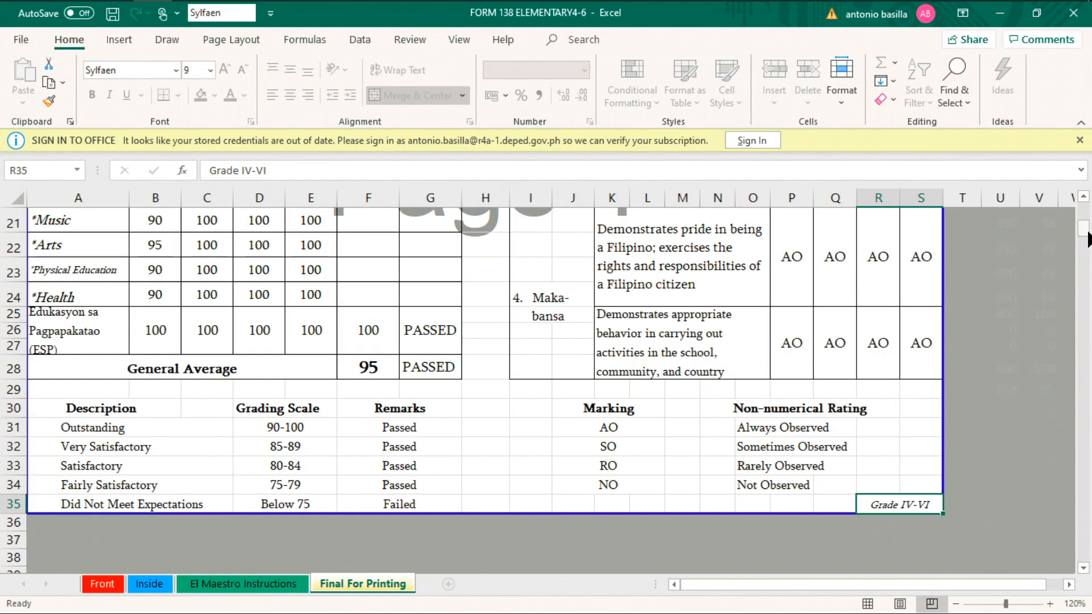
pyautogui.scroll(7, 1083, 233)
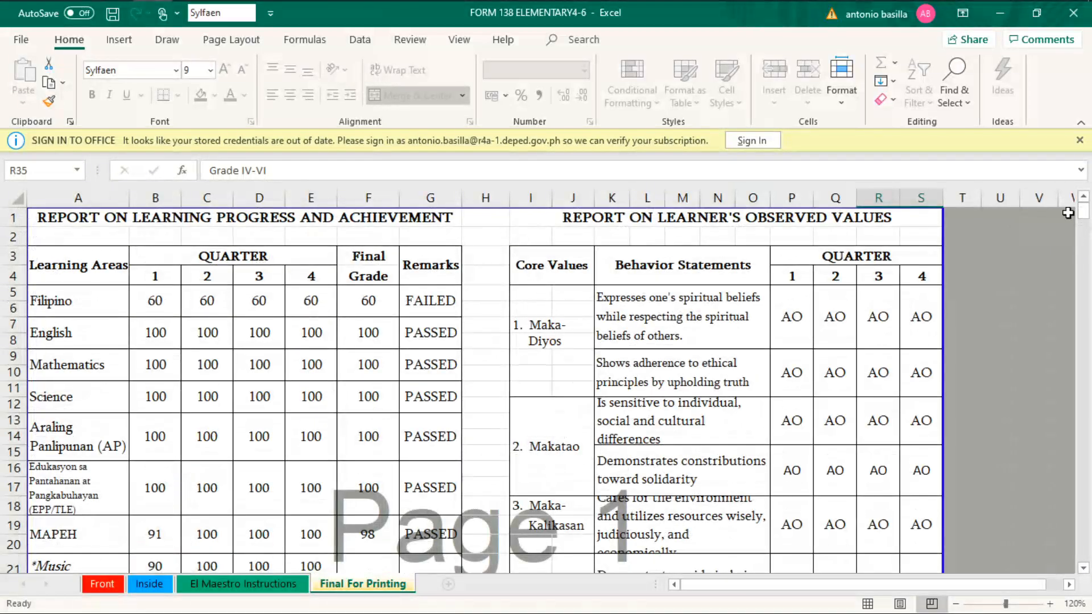
pyautogui.click(975, 325)
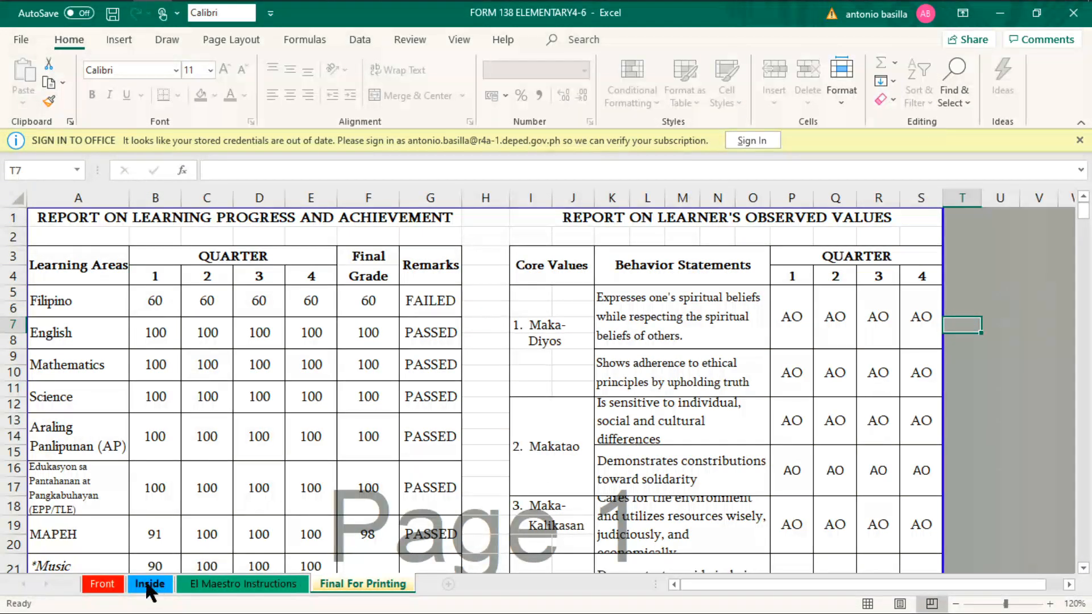
# Review the attendance report and the learner's grade level on the Front sheet.
pyautogui.click(103, 584)
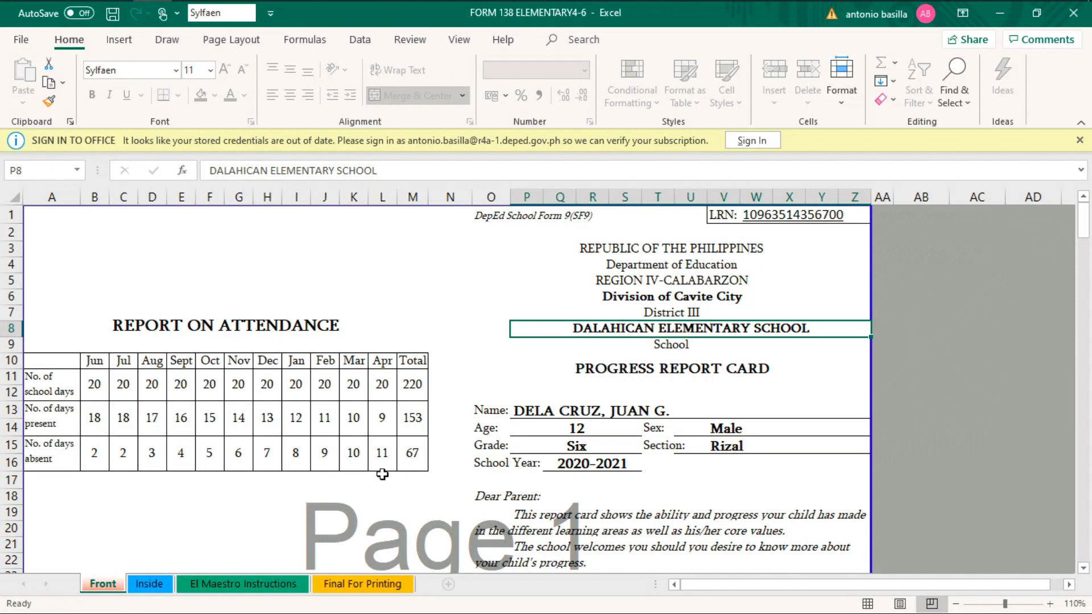
pyautogui.click(440, 469)
pyautogui.click(546, 444)
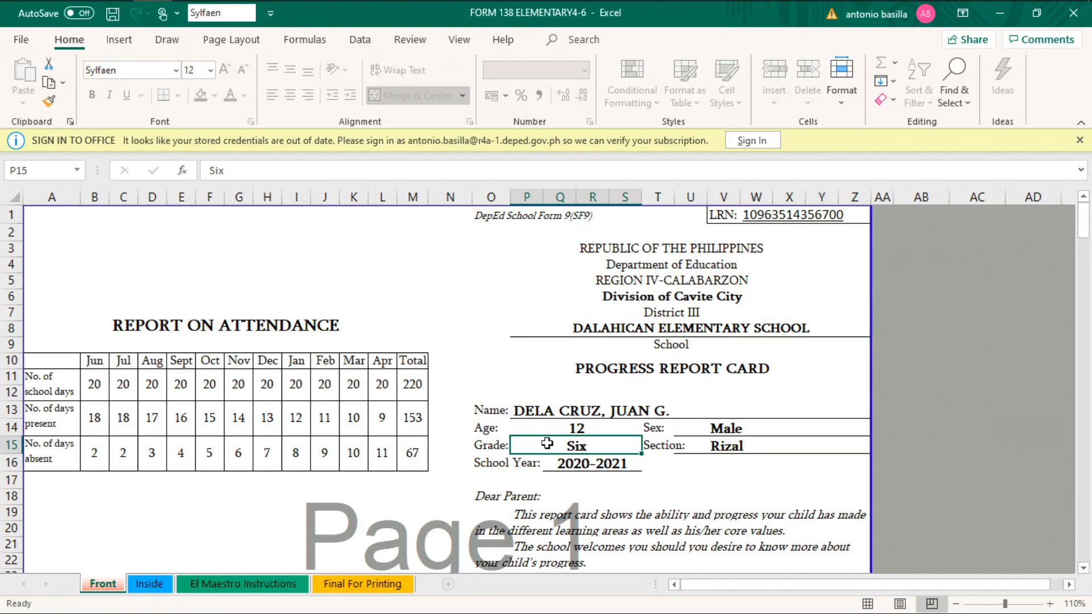